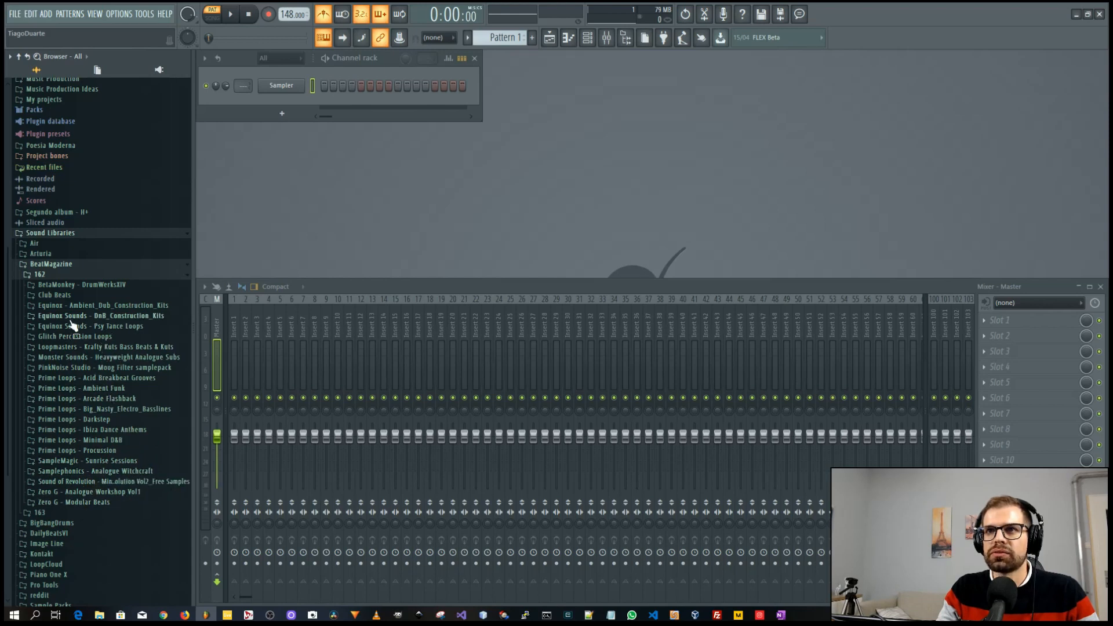
Open the Club Beats sample folder and preview several of its loops.
{"action": "left_click", "coordinate": [58, 295]}
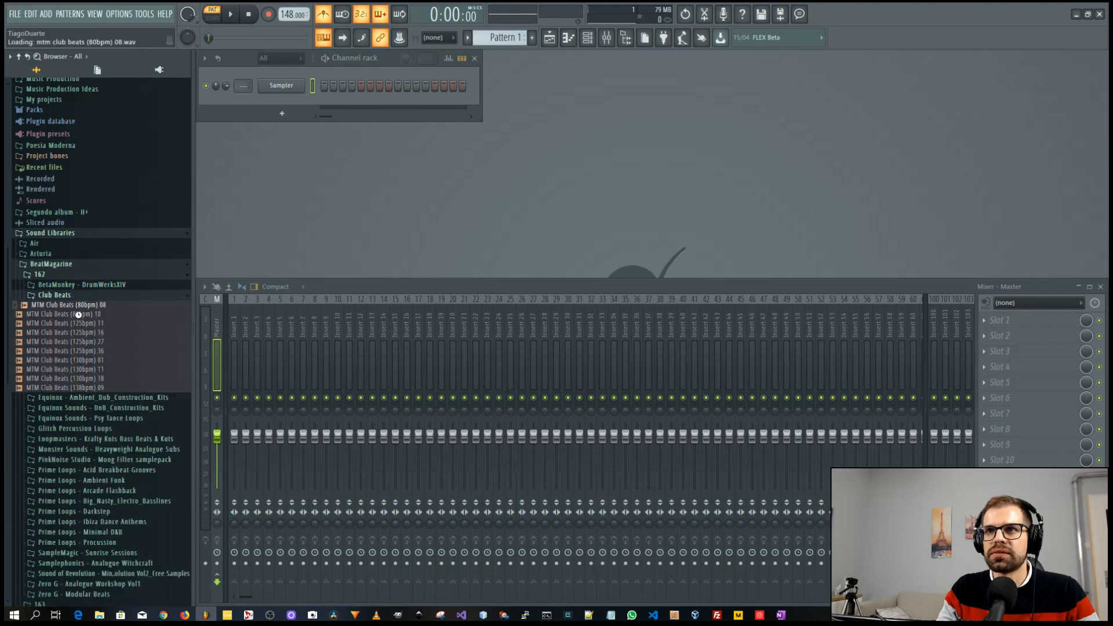
{"action": "left_click", "coordinate": [76, 316]}
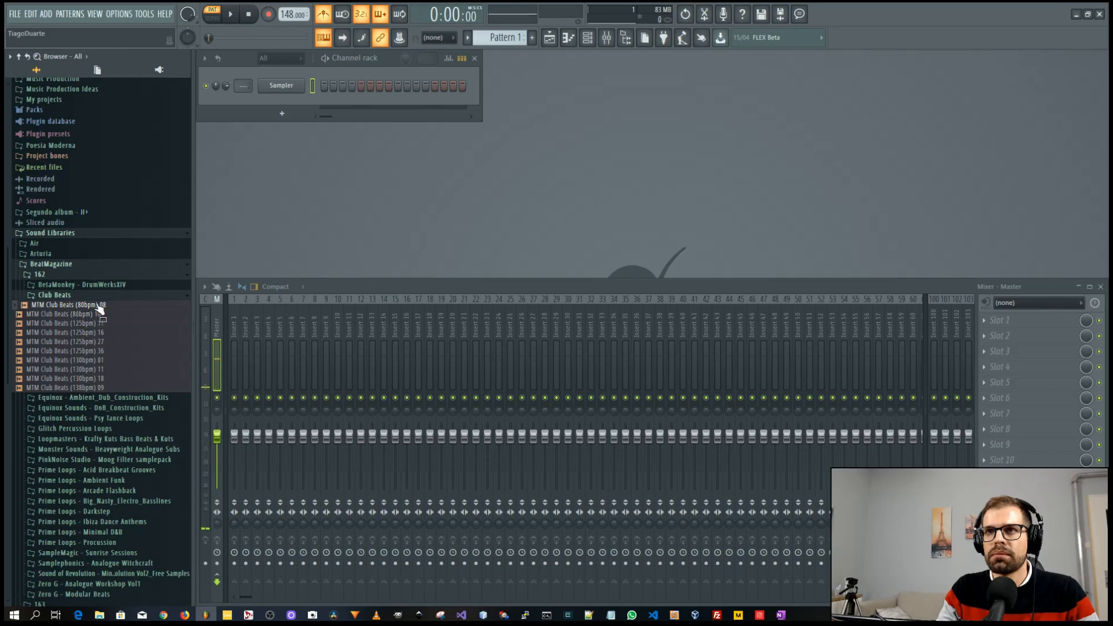
{"action": "left_click", "coordinate": [76, 316]}
{"action": "left_click", "coordinate": [77, 332]}
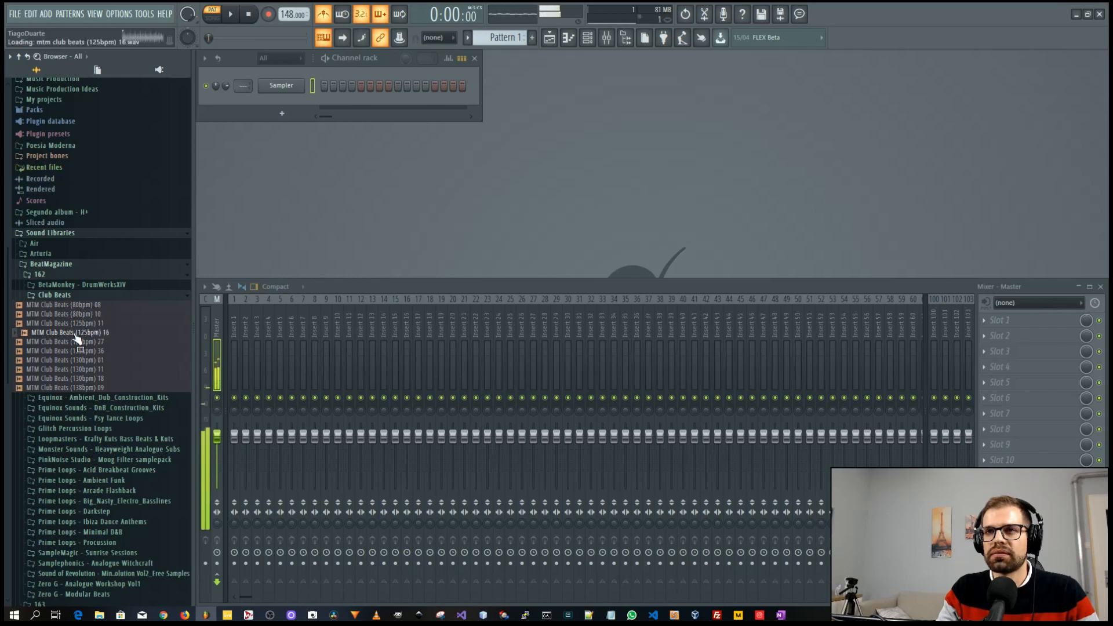
Preview the MTM Club Beats (80bpm) 08 loop and open it in a new Slicex channel.
{"action": "left_click", "coordinate": [77, 305]}
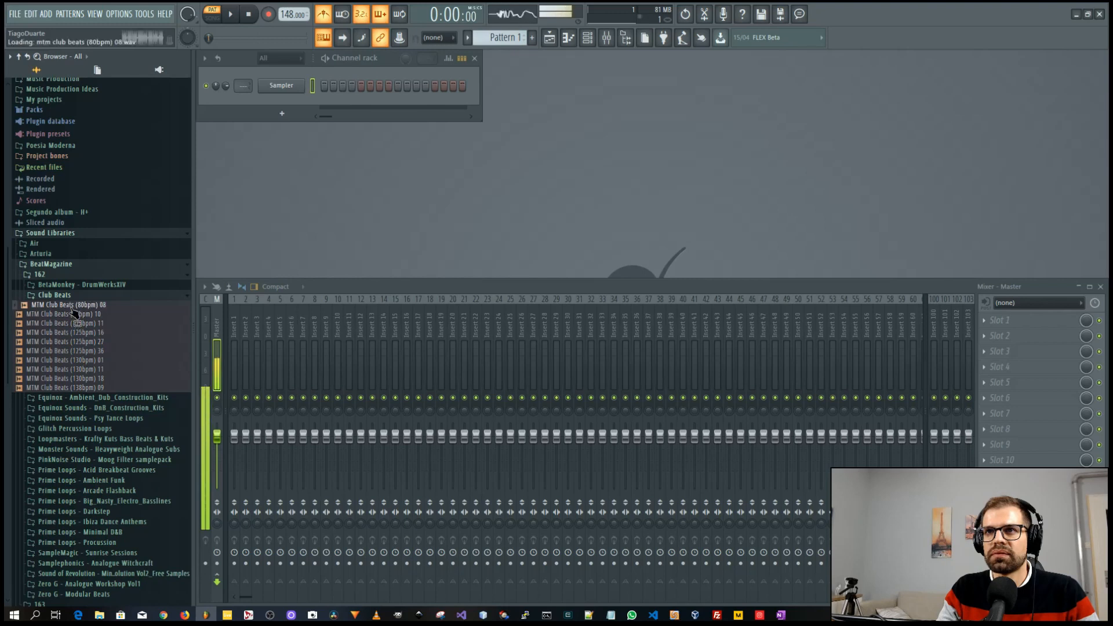
{"action": "right_click", "coordinate": [79, 307]}
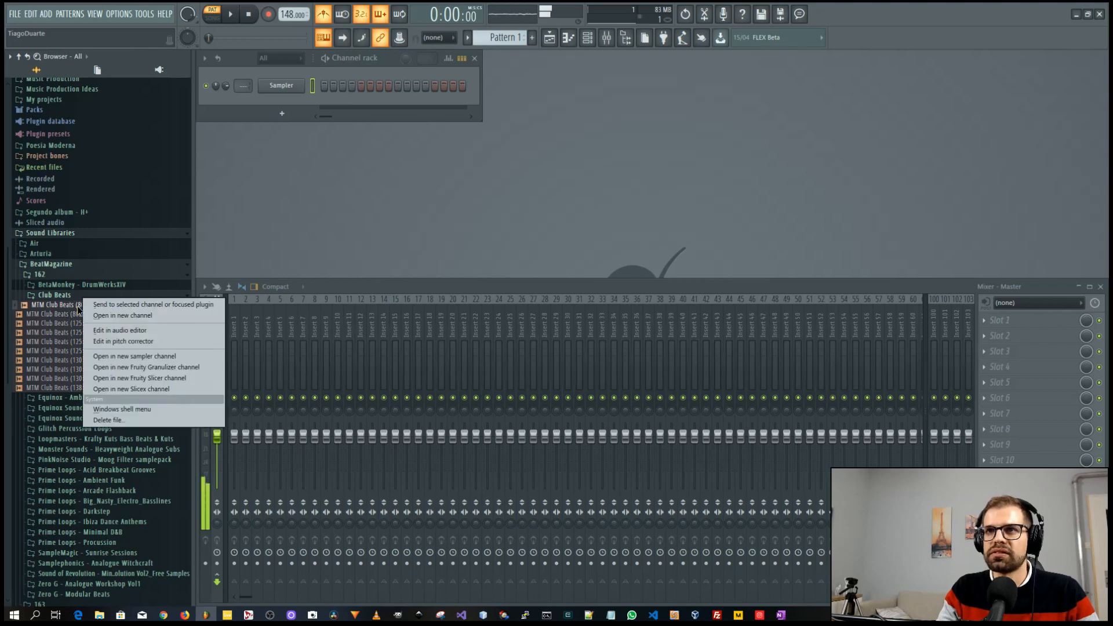
{"action": "left_click", "coordinate": [146, 389]}
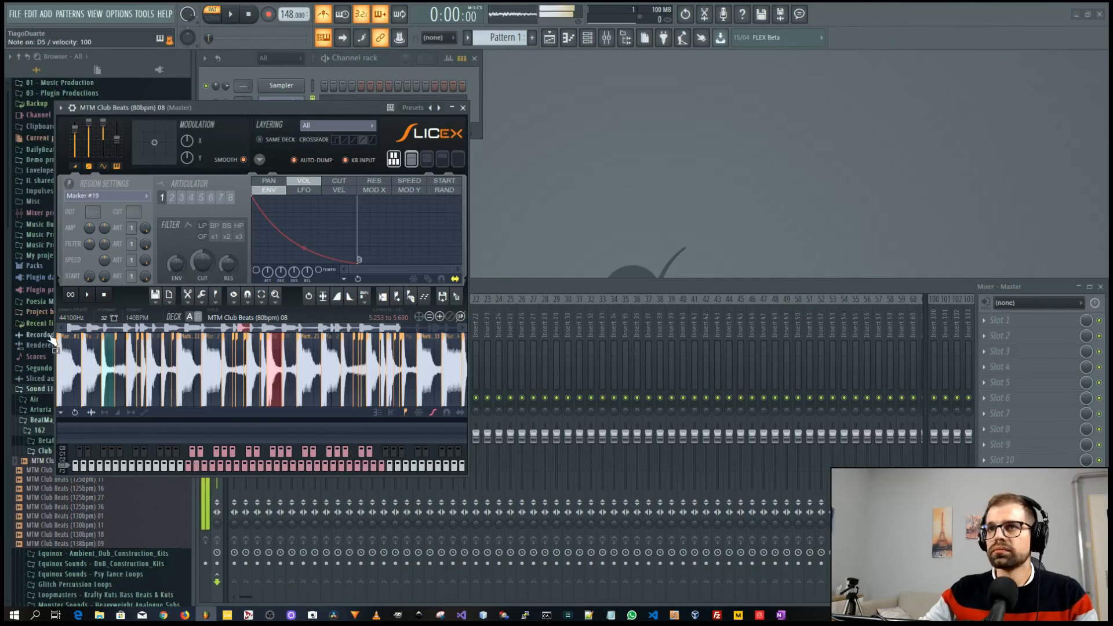
Play the individual slices of the loop in Slicex to identify usable drum hits.
{"action": "key", "text": "z"}
{"action": "key", "text": "s"}
{"action": "key", "text": "s"}
{"action": "key", "text": "x"}
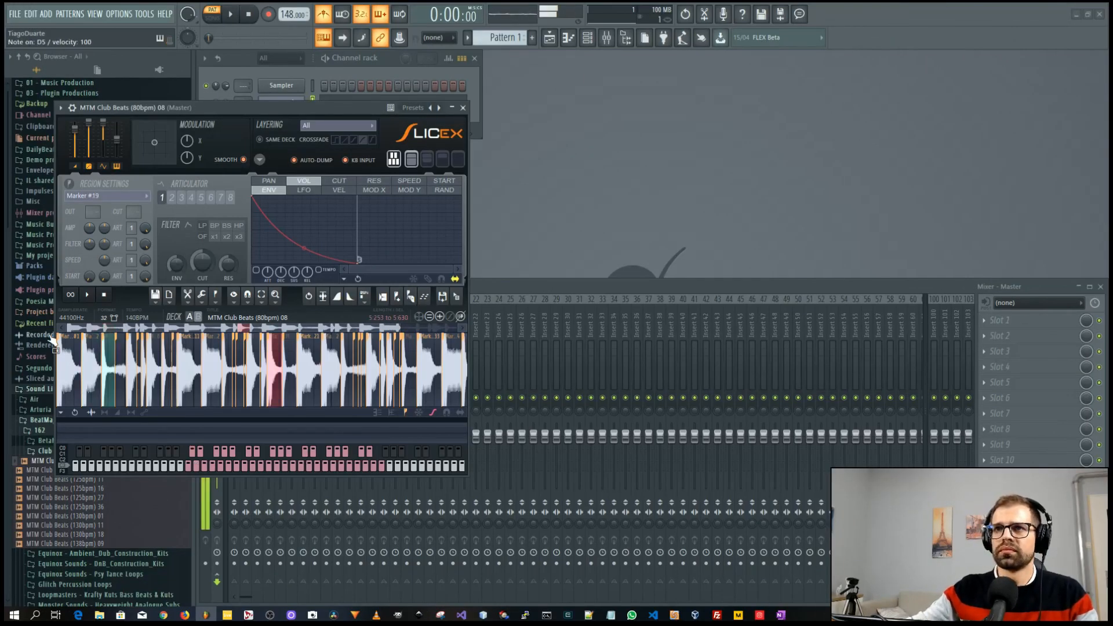
{"action": "key", "text": "d"}
{"action": "key", "text": "c"}
{"action": "key", "text": "x"}
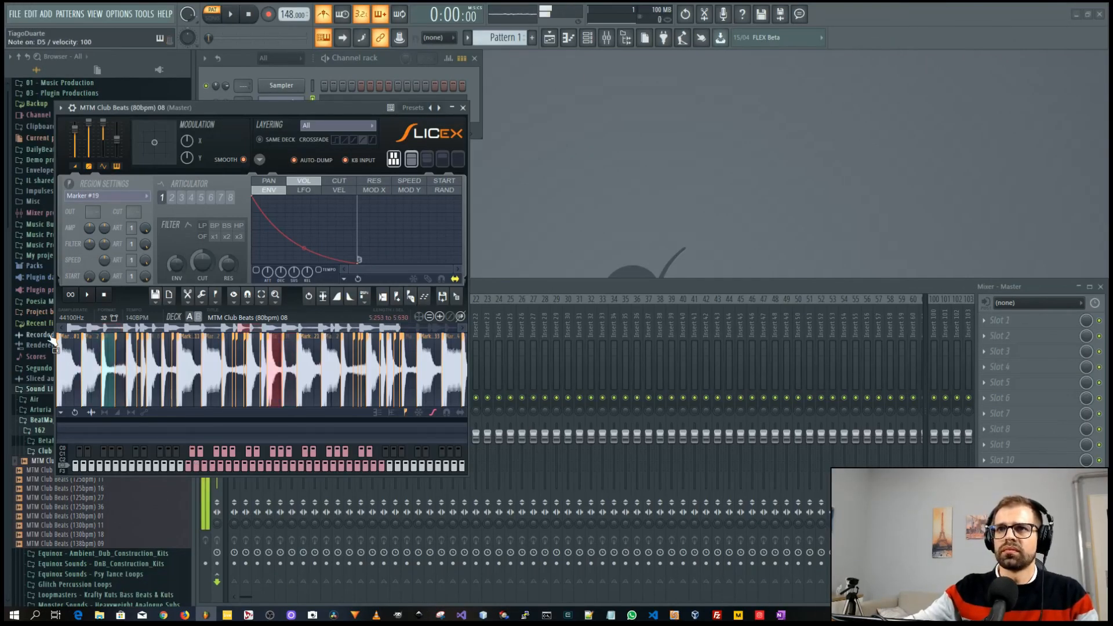
{"action": "key", "text": "x"}
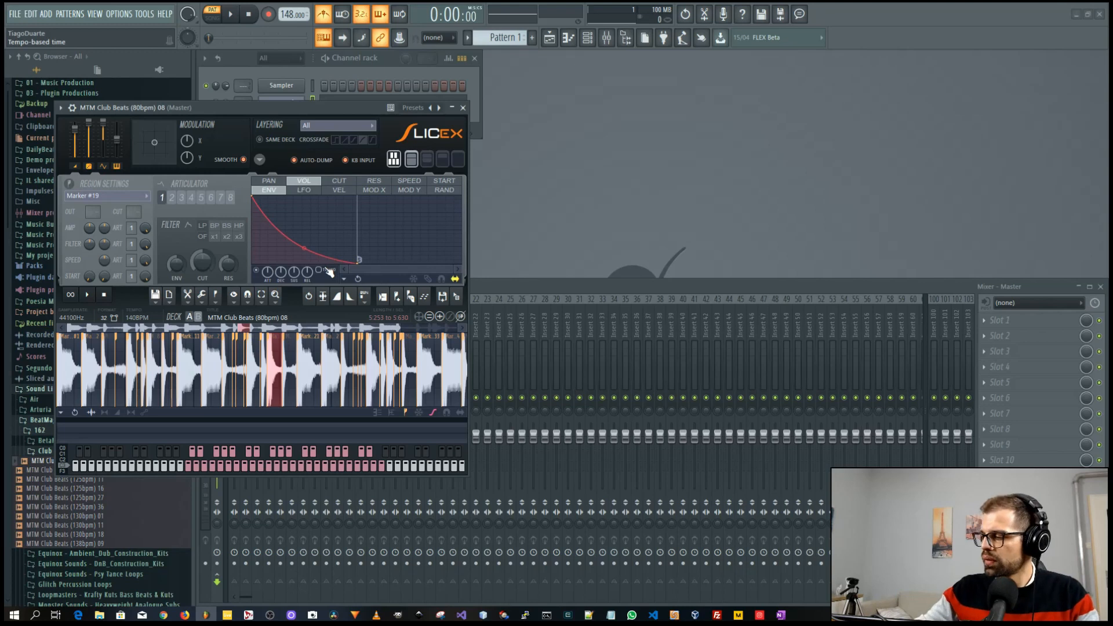
{"action": "key", "text": "x"}
{"action": "key", "text": "x"}
{"action": "key", "text": "z"}
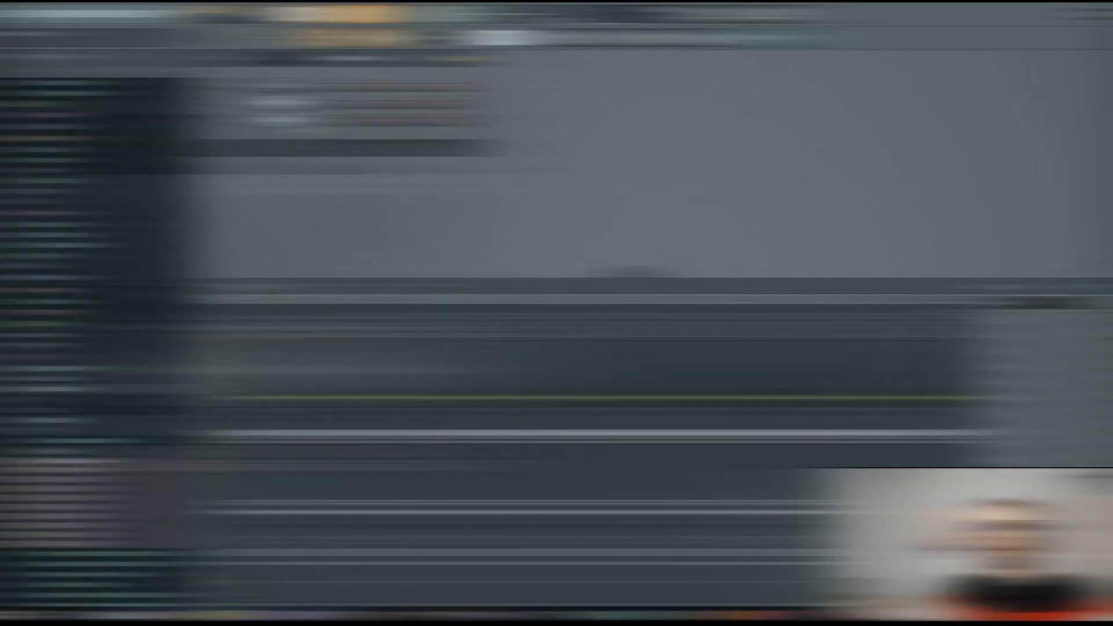
Open the piano roll of the second Slicex channel and place three Marker #3 notes at 1:05, 1:13 and 2:05.
{"action": "left_click", "coordinate": [321, 119]}
{"action": "scroll", "coordinate": [272, 397], "scroll_direction": "down", "scroll_amount": 4}
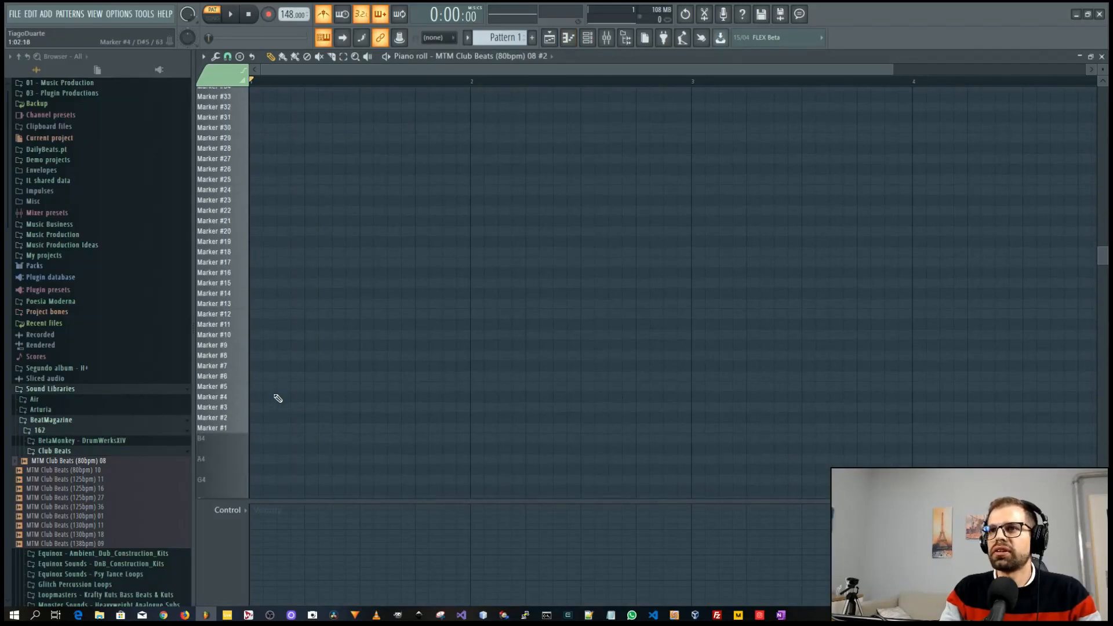
{"action": "left_click", "coordinate": [307, 408]}
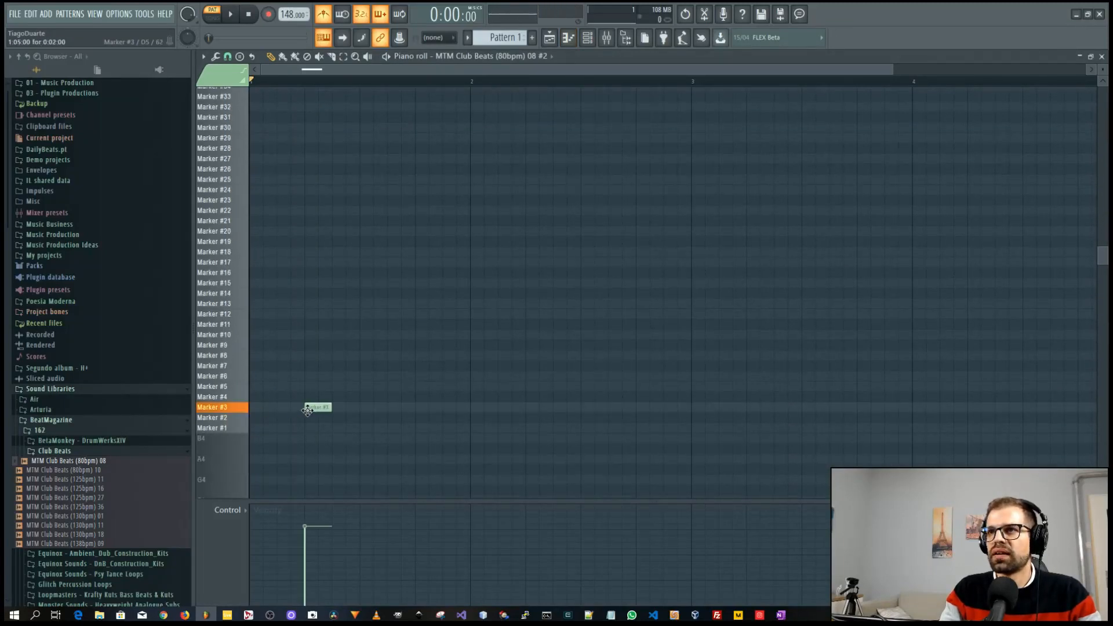
{"action": "left_click", "coordinate": [412, 407]}
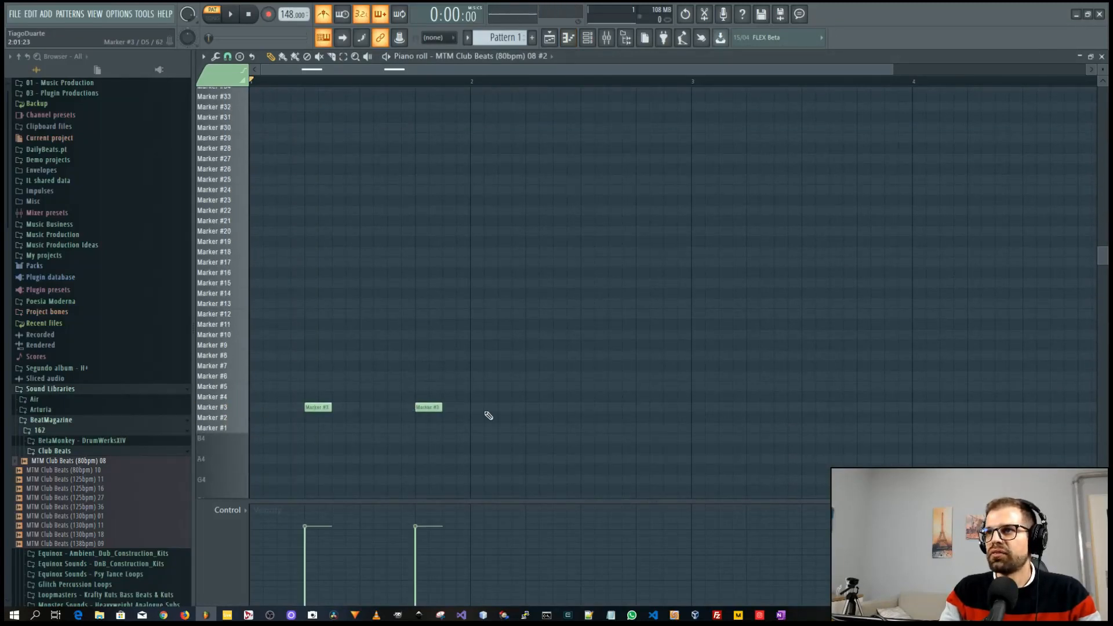
{"action": "left_click", "coordinate": [540, 409]}
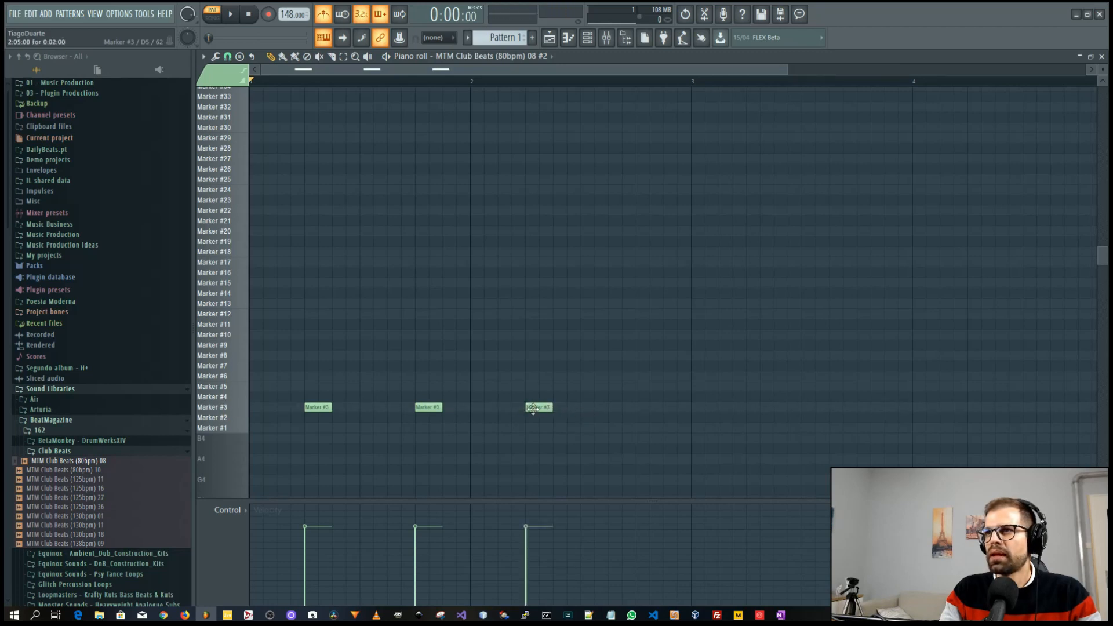
Reposition the three Marker #3 notes to 1:09, 1:15 and 2:09, add a fourth at 2:03, and play the pattern.
{"action": "left_click_drag", "start_coordinate": [318, 407], "coordinate": [589, 407]}
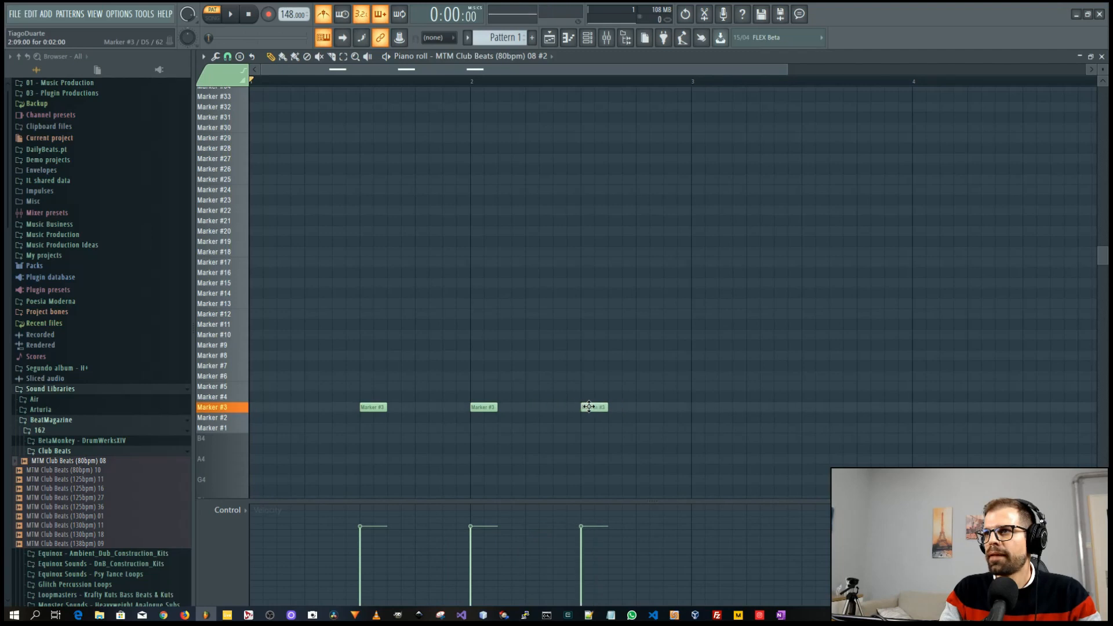
{"action": "left_click_drag", "start_coordinate": [483, 406], "coordinate": [455, 407]}
{"action": "left_click", "coordinate": [503, 406]}
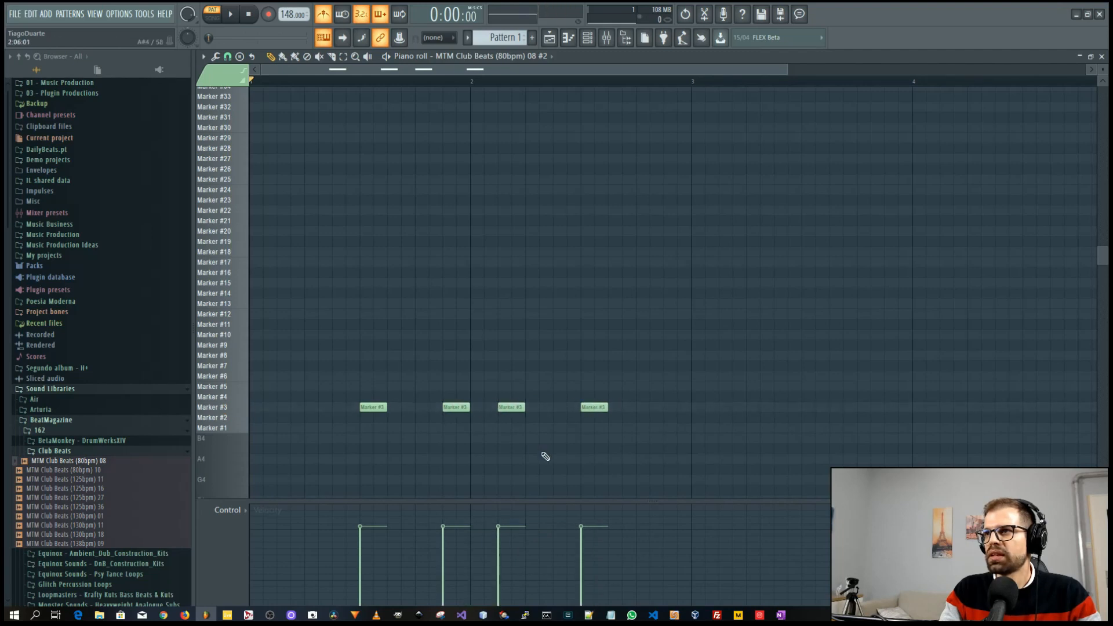
{"action": "key", "text": "space"}
Duplicate the four Marker #3 notes and shift the copies so they start at 3:05.
{"action": "scroll", "coordinate": [437, 415], "scroll_direction": "down", "scroll_amount": 3}
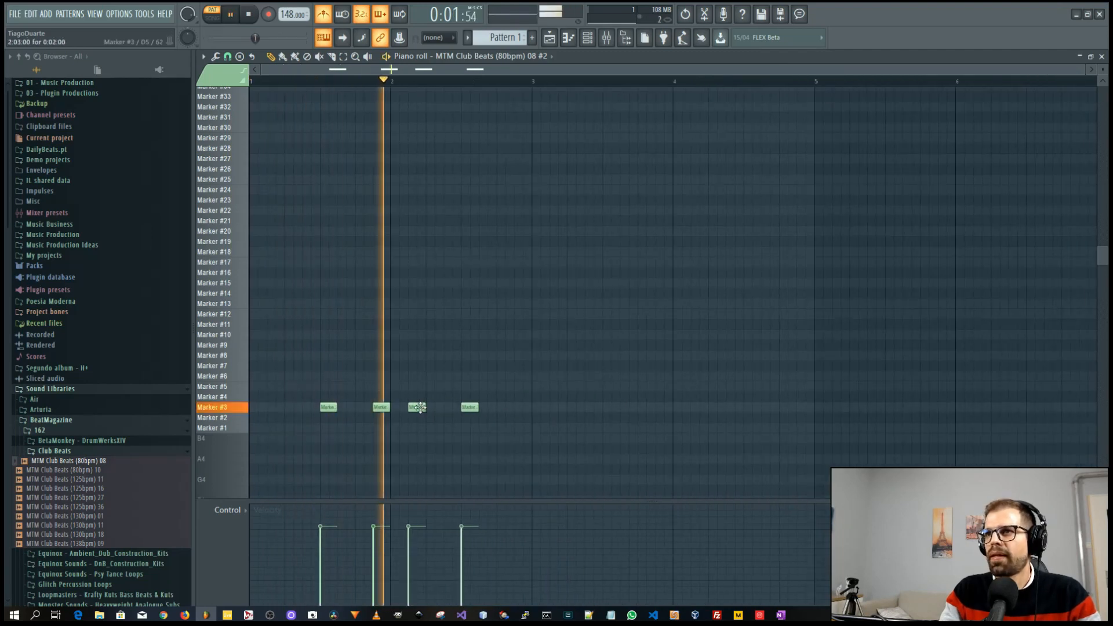
{"action": "mouse_move", "coordinate": [512, 350]}
{"action": "left_mouse_down"}
{"action": "mouse_move", "coordinate": [363, 473]}
{"action": "mouse_move", "coordinate": [303, 474]}
{"action": "left_mouse_up"}
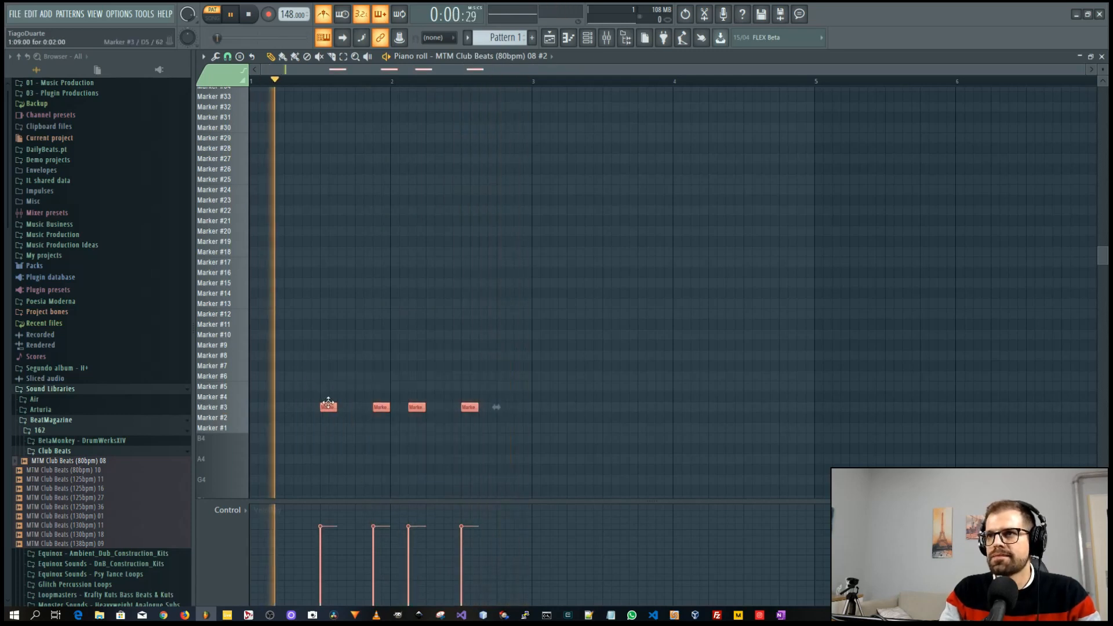
{"action": "key", "text": "ctrl+b"}
{"action": "left_click_drag", "start_coordinate": [553, 411], "coordinate": [577, 411]}
{"action": "left_click", "coordinate": [572, 451], "text": "ctrl"}
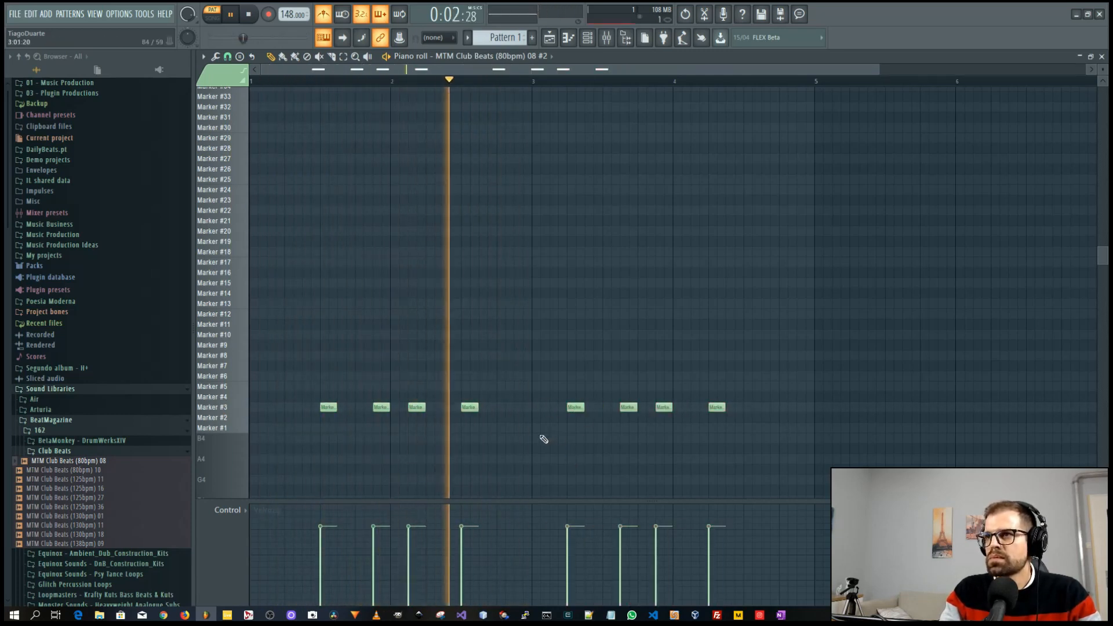
Add two one-step Marker #3 notes at 2:15 and 2:16 and lower their velocities, with the first softer than the second.
{"action": "left_click", "coordinate": [517, 407]}
{"action": "left_click", "coordinate": [527, 407]}
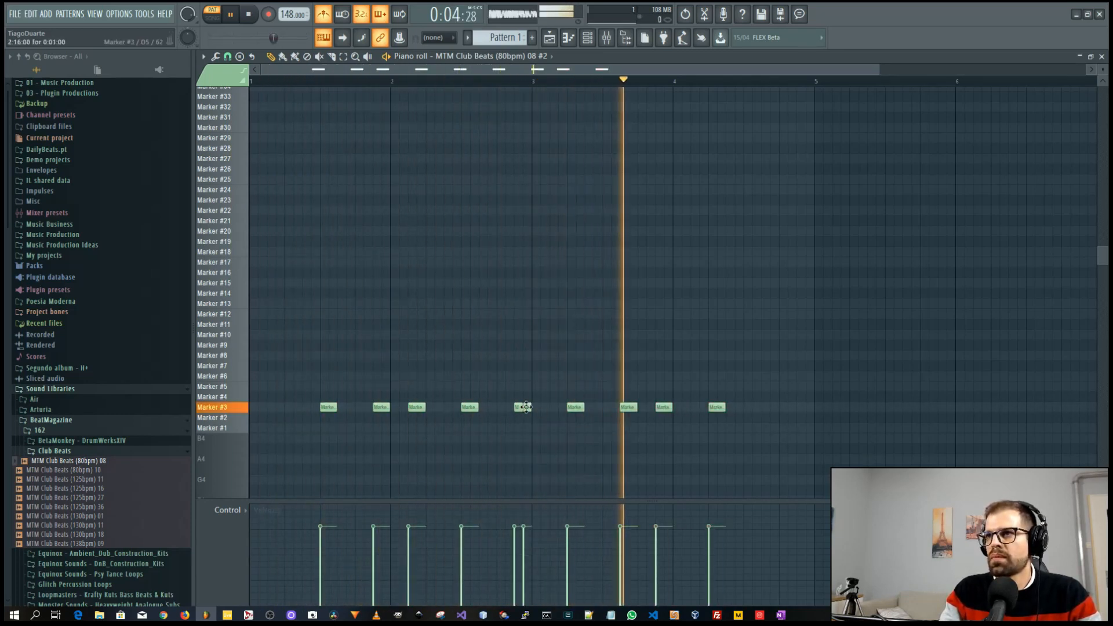
{"action": "mouse_move", "coordinate": [522, 542]}
{"action": "left_mouse_down"}
{"action": "mouse_move", "coordinate": [514, 560]}
{"action": "mouse_move", "coordinate": [524, 546]}
{"action": "left_mouse_up"}
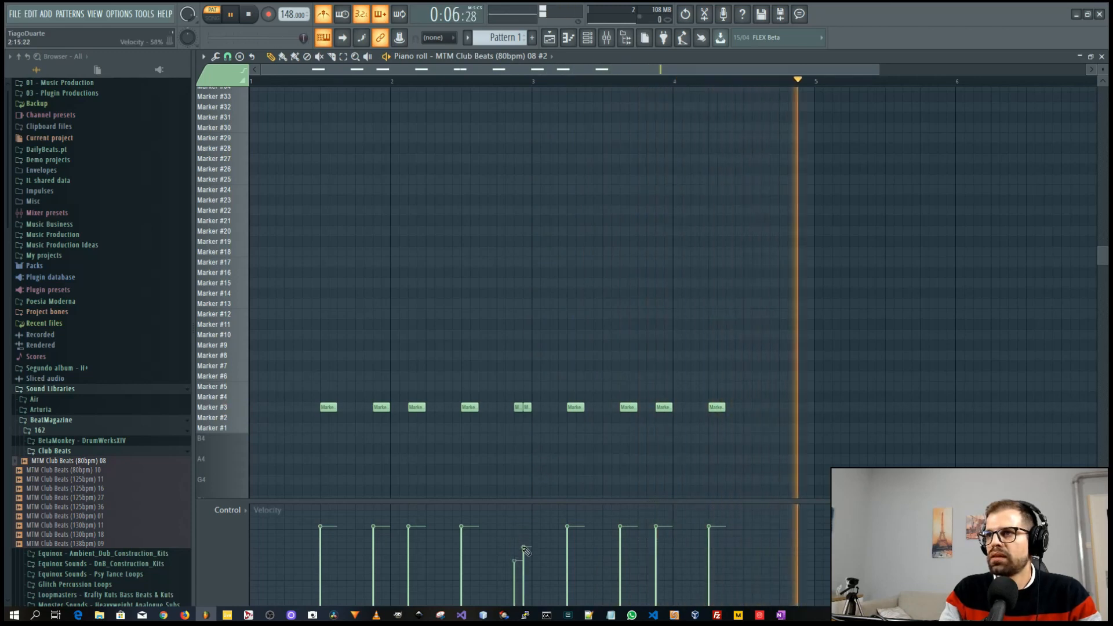
Move the four duplicated Marker #3 notes four steps further along so they start at 3:09.
{"action": "left_click_drag", "start_coordinate": [740, 392], "coordinate": [570, 465]}
{"action": "left_click_drag", "start_coordinate": [573, 409], "coordinate": [609, 409]}
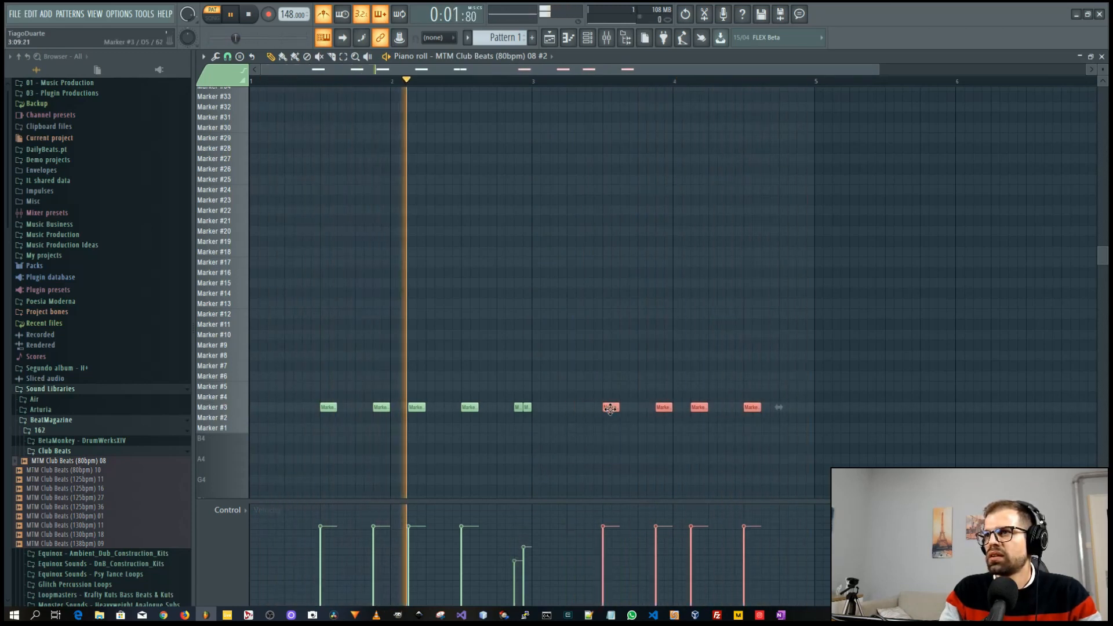
{"action": "left_click", "coordinate": [610, 472], "text": "ctrl"}
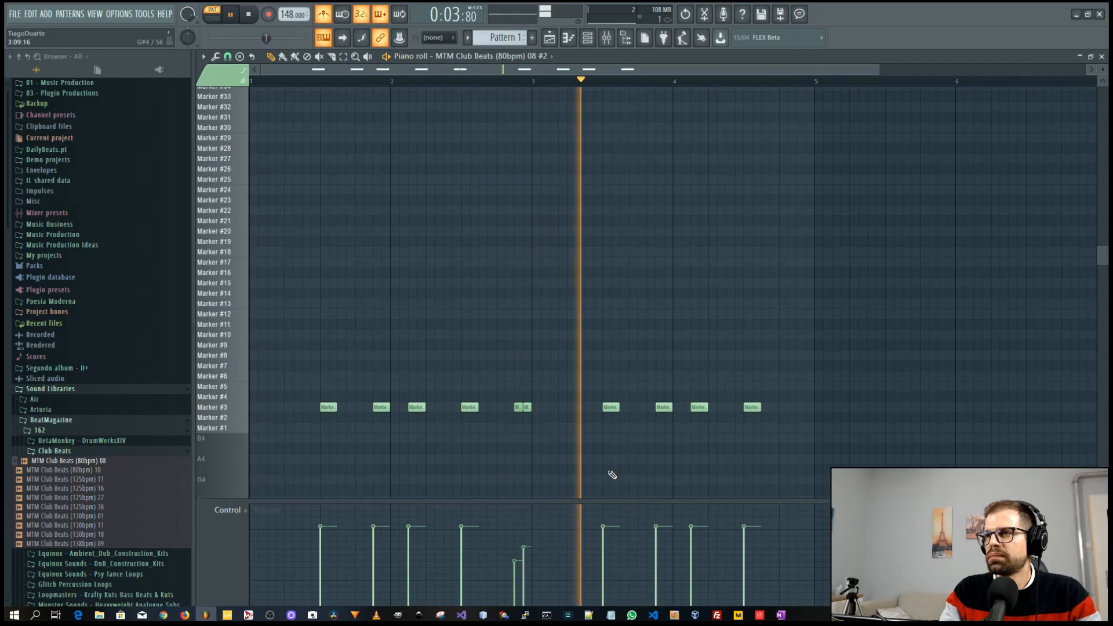
Fill 4:13 to 4:16 with four one-step Marker #3 notes and give them rising velocities.
{"action": "left_click", "coordinate": [786, 407]}
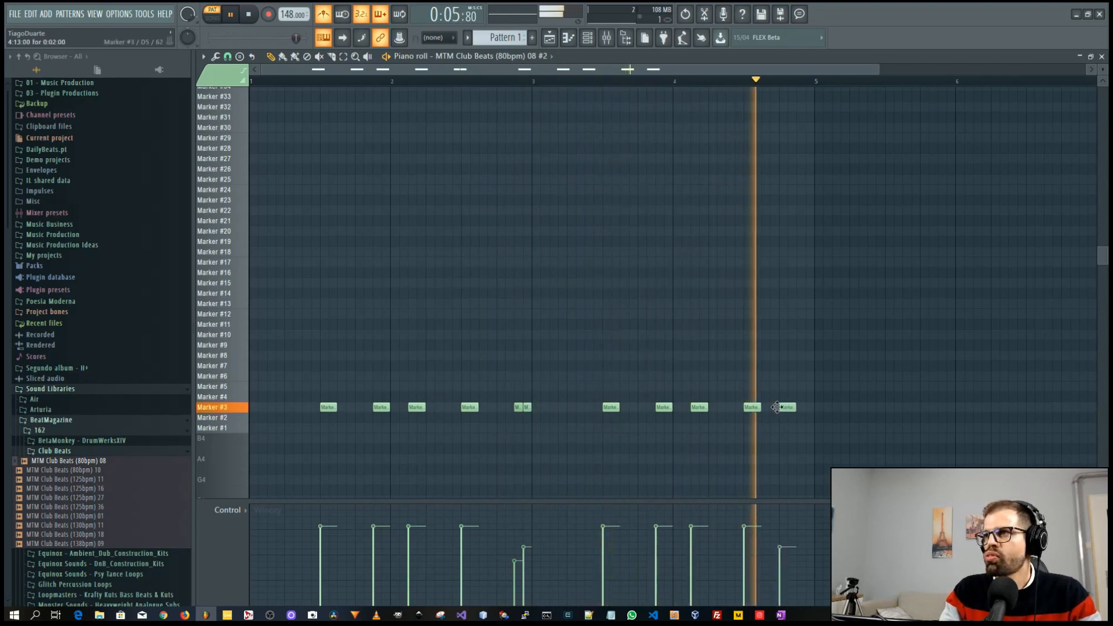
{"action": "scroll", "coordinate": [800, 416], "scroll_direction": "up", "scroll_amount": 4}
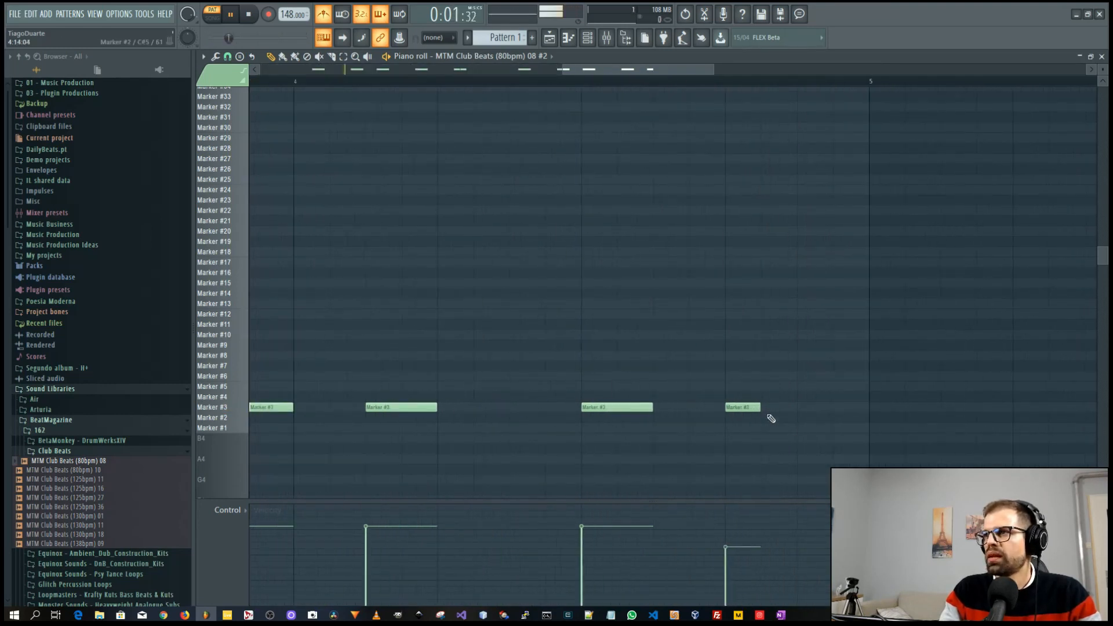
{"action": "left_click", "coordinate": [770, 407]}
{"action": "left_click", "coordinate": [811, 408]}
{"action": "left_click", "coordinate": [850, 409]}
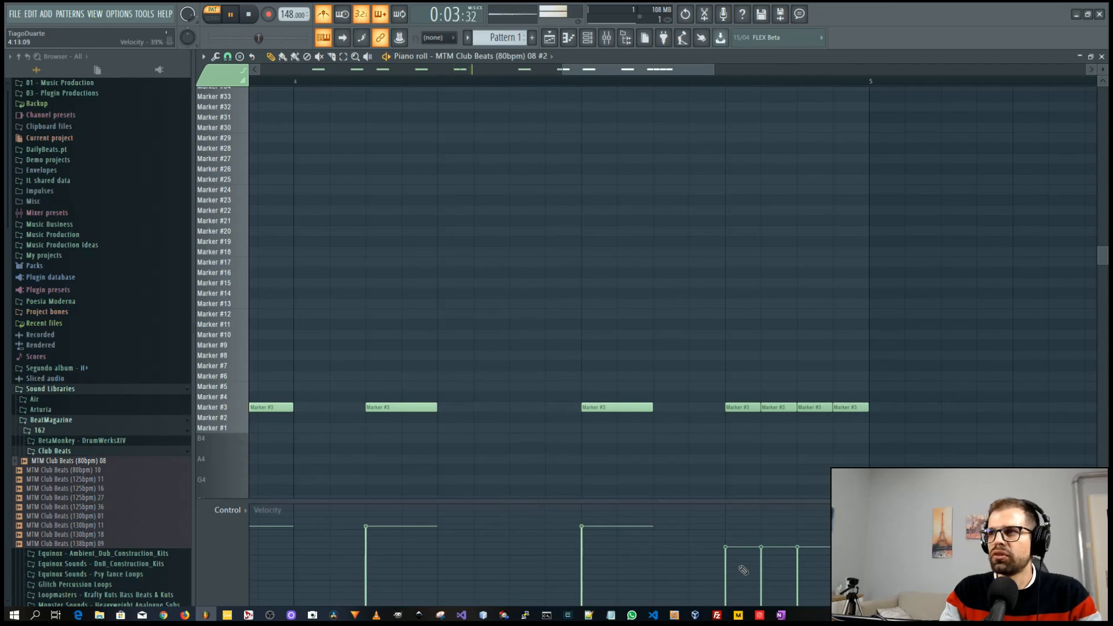
{"action": "left_click_drag", "start_coordinate": [772, 571], "coordinate": [812, 548]}
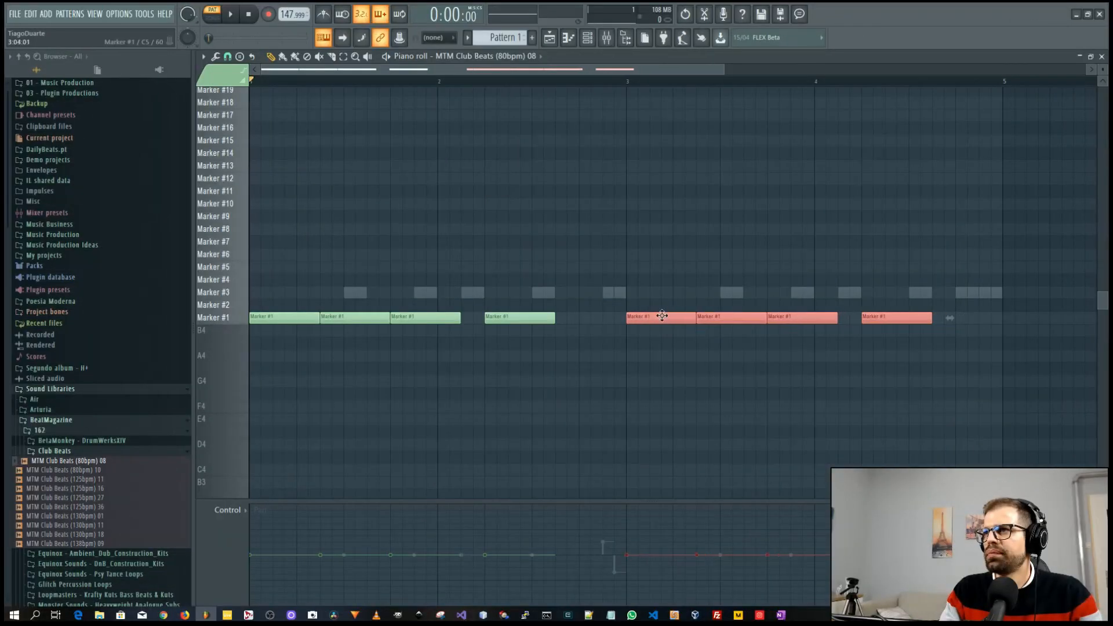
Move the last Marker #1 note of the first Slicex channel to 4:07 and add one-step Marker #1 notes at 4:05 and 4:06.
{"action": "left_click", "coordinate": [701, 421]}
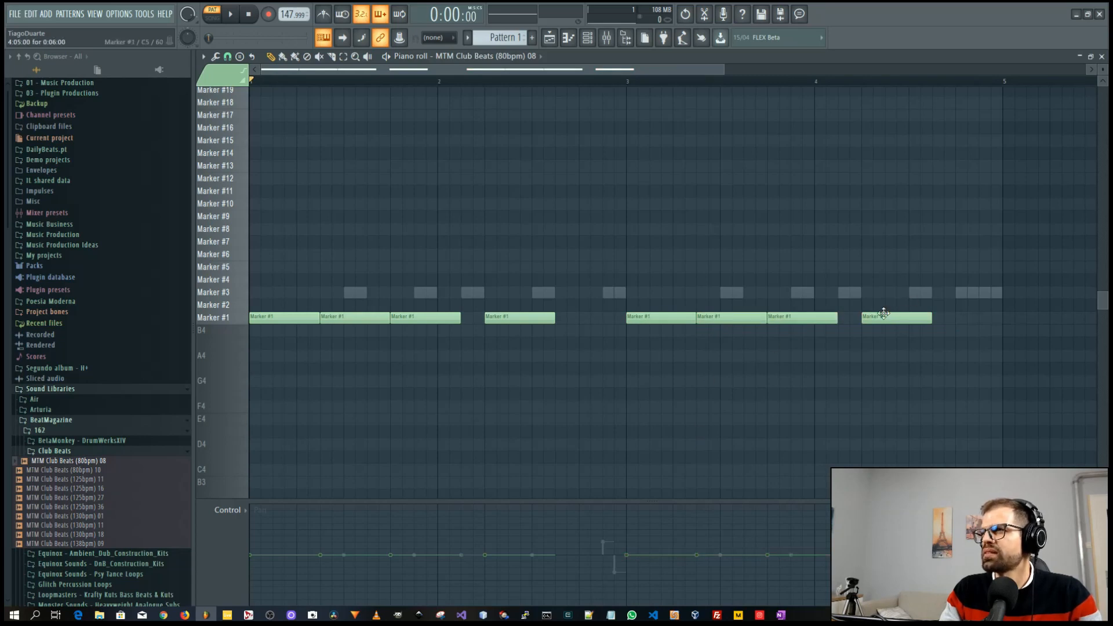
{"action": "left_click_drag", "start_coordinate": [883, 314], "coordinate": [963, 330]}
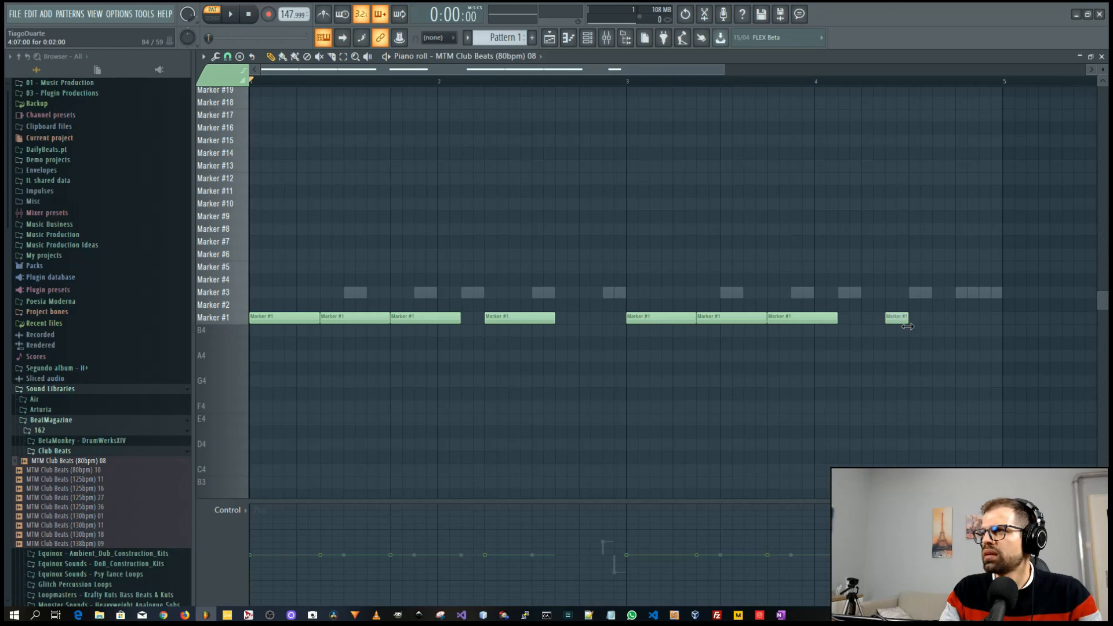
{"action": "left_click", "coordinate": [871, 342]}
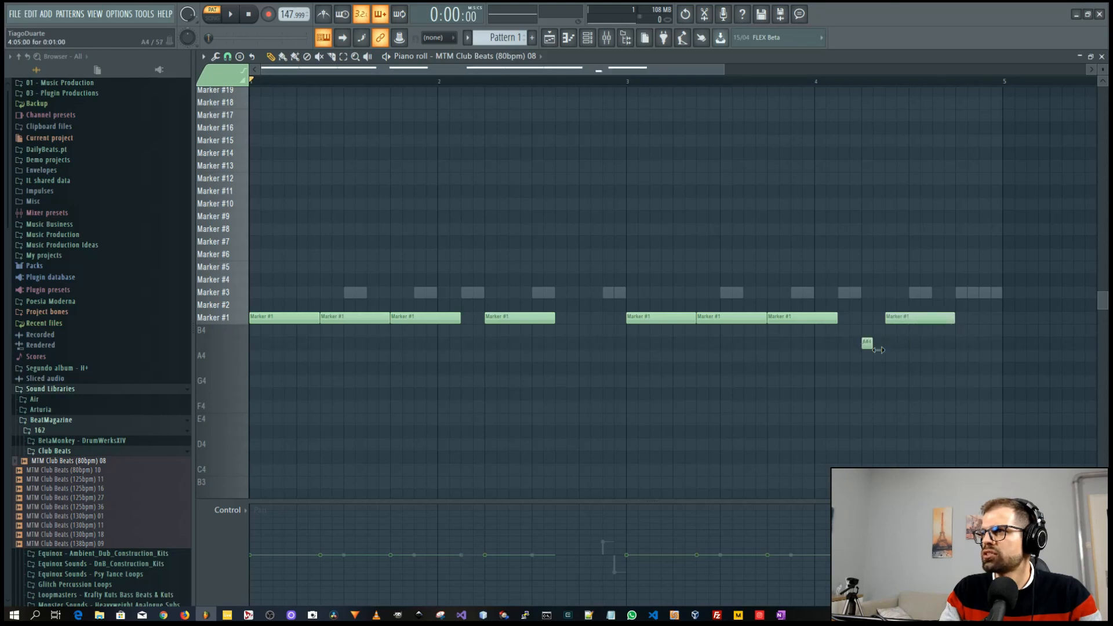
{"action": "left_click_drag", "start_coordinate": [862, 345], "coordinate": [864, 316]}
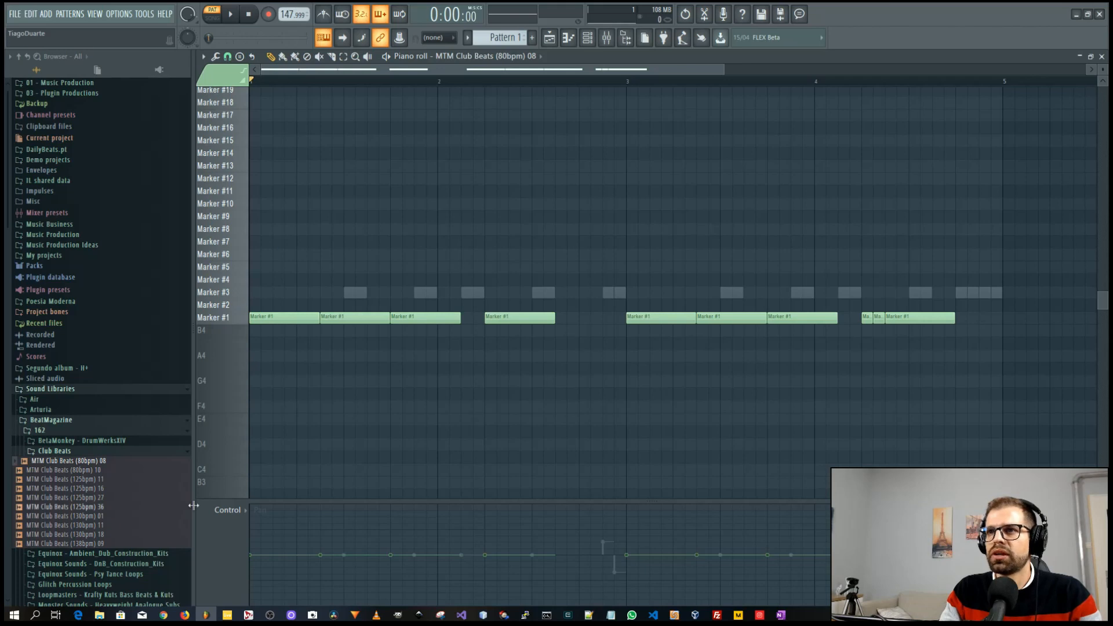
Show note velocity in the piano roll's control lane, then close the piano roll.
{"action": "left_click", "coordinate": [240, 513]}
{"action": "left_click", "coordinate": [246, 529]}
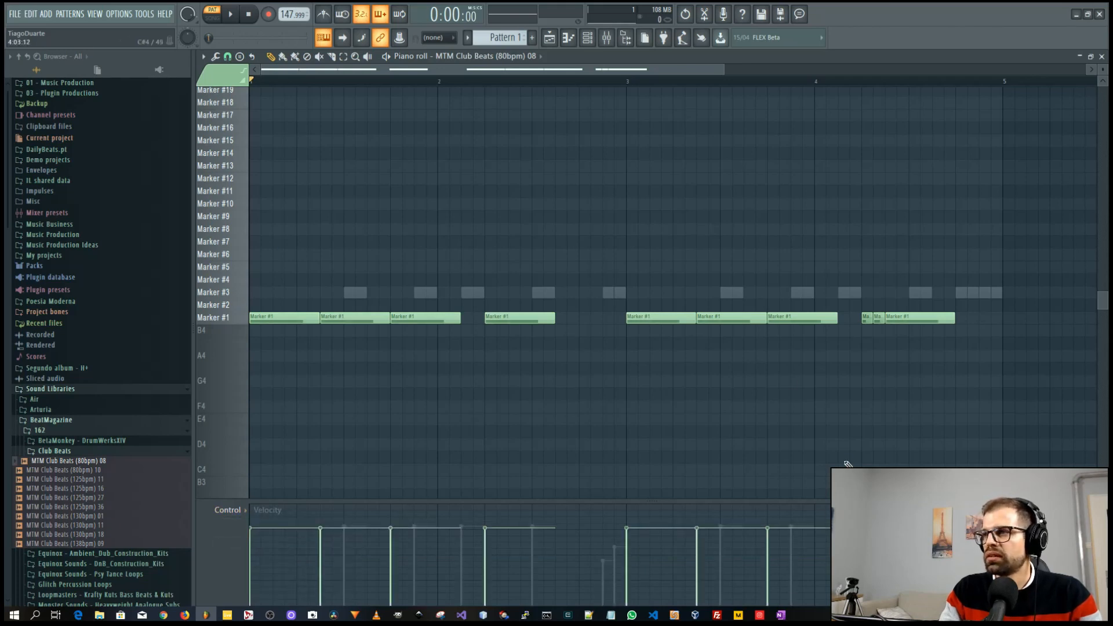
{"action": "left_click", "coordinate": [1101, 57]}
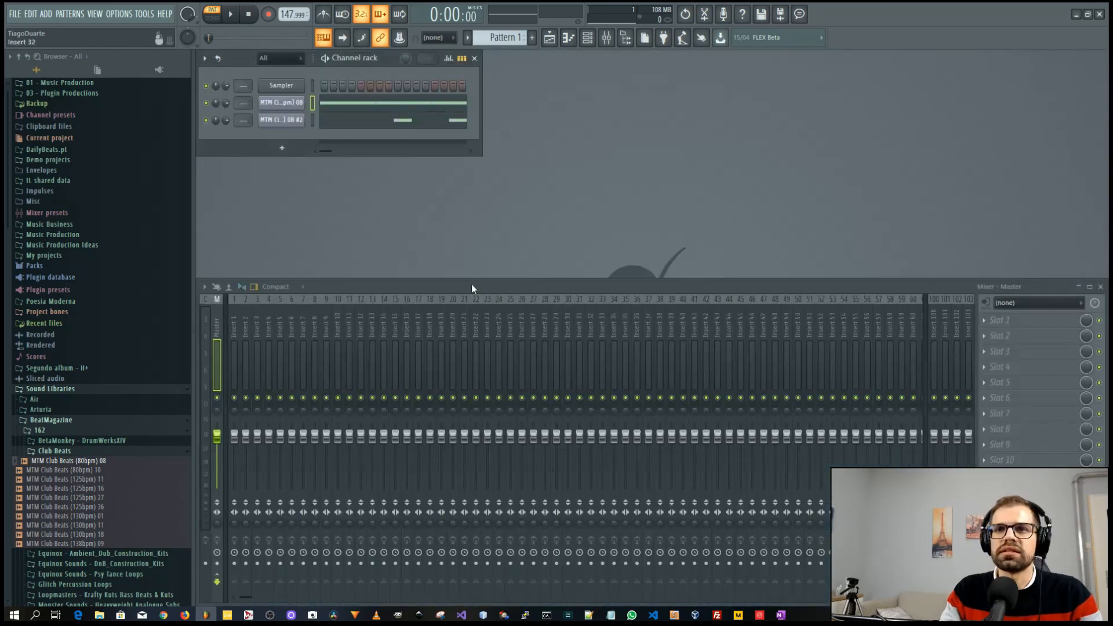
Play the pattern and route the first Slicex channel to mixer track 2 and the second to track 3.
{"action": "key", "text": "space"}
{"action": "scroll", "coordinate": [244, 103], "scroll_direction": "up", "scroll_amount": 2}
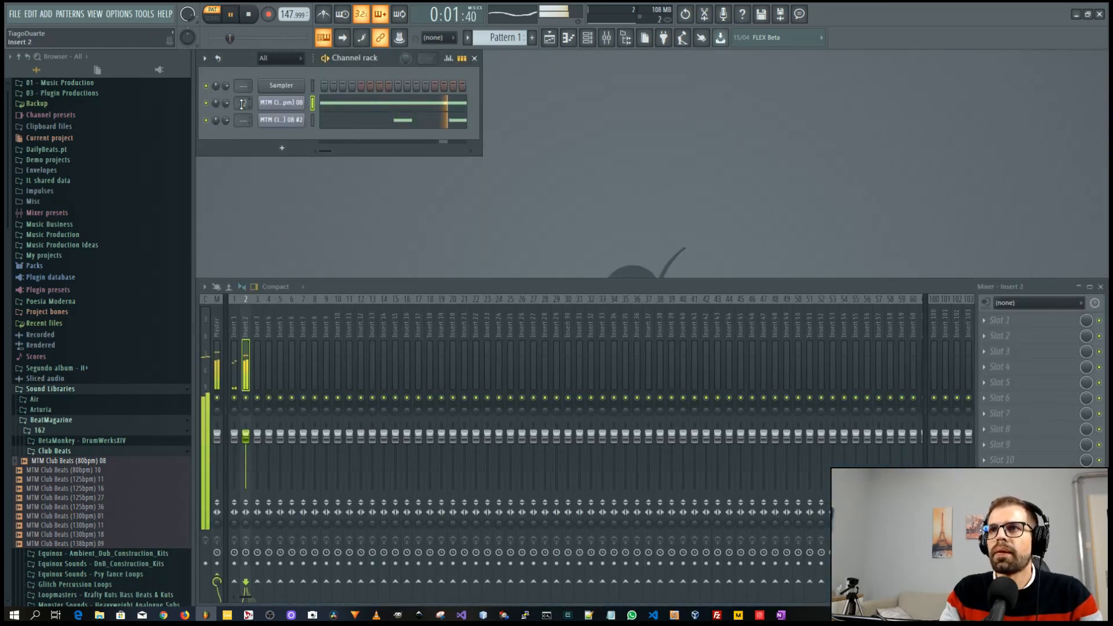
{"action": "scroll", "coordinate": [237, 121], "scroll_direction": "up", "scroll_amount": 3}
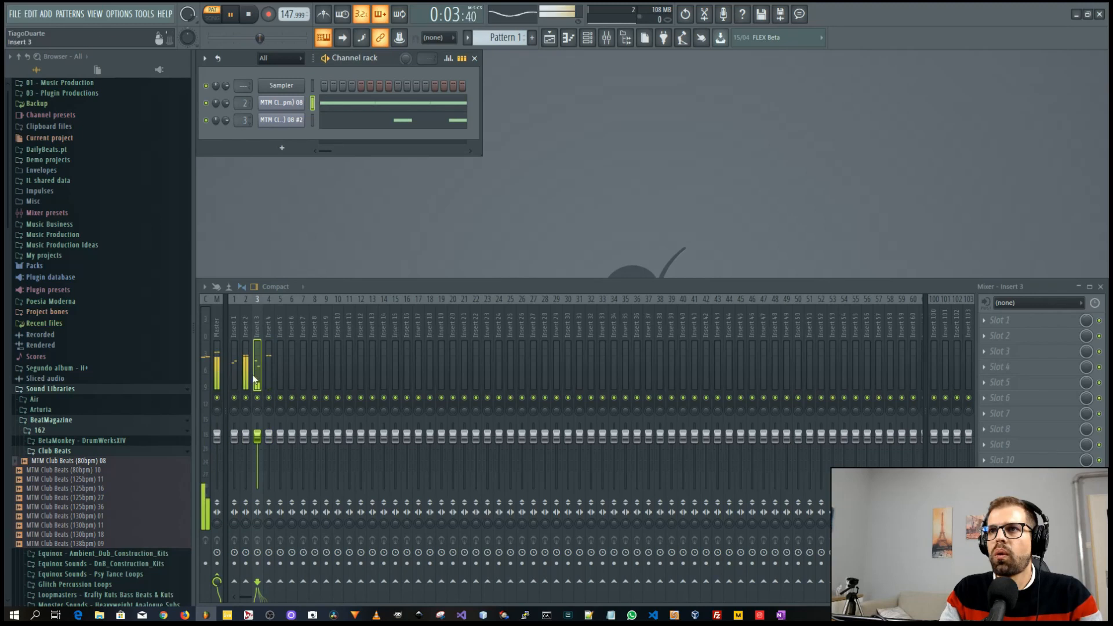
Load FidelityEQ into the first effect slot of mixer track 2, turn on its low-pass filter and lower the cutoff frequency.
{"action": "left_click", "coordinate": [1012, 331]}
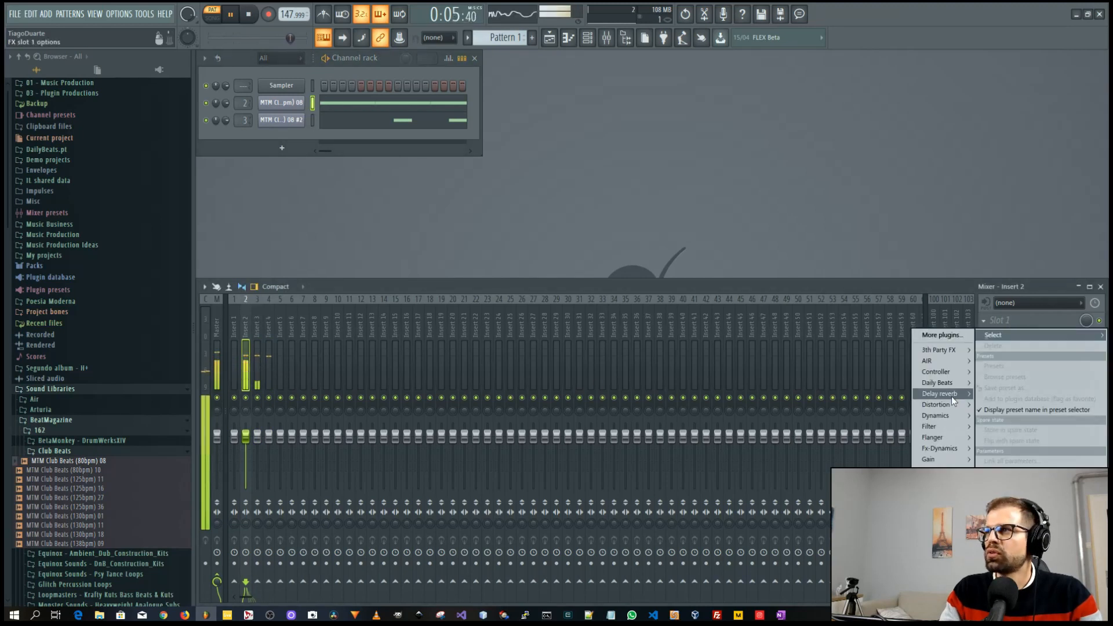
{"action": "mouse_move", "coordinate": [939, 383]}
{"action": "left_click", "coordinate": [867, 382]}
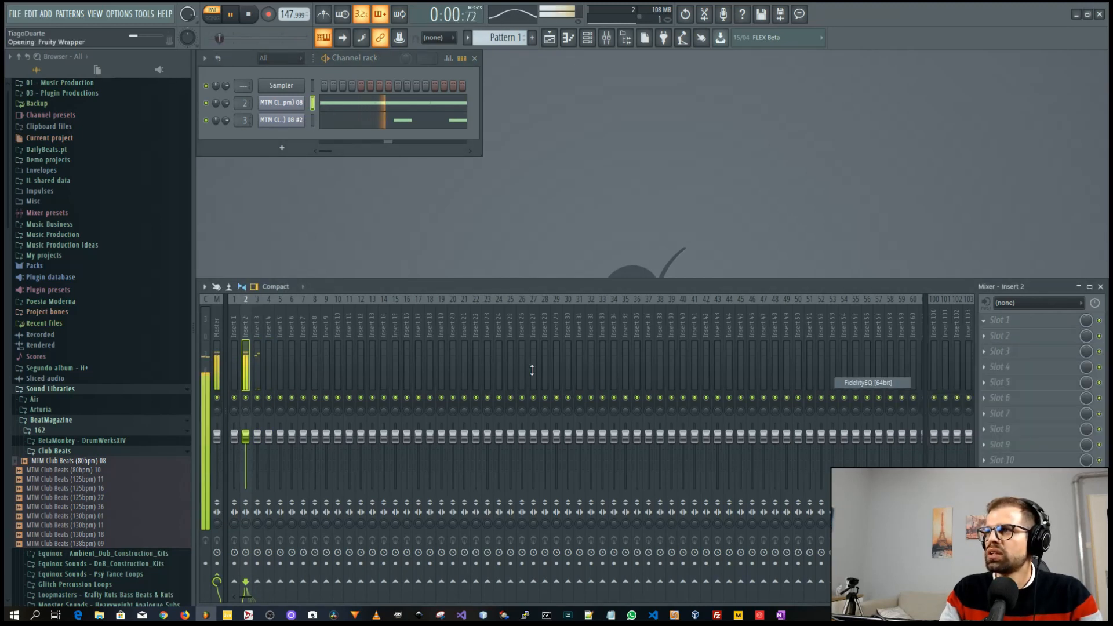
{"action": "left_click", "coordinate": [429, 201]}
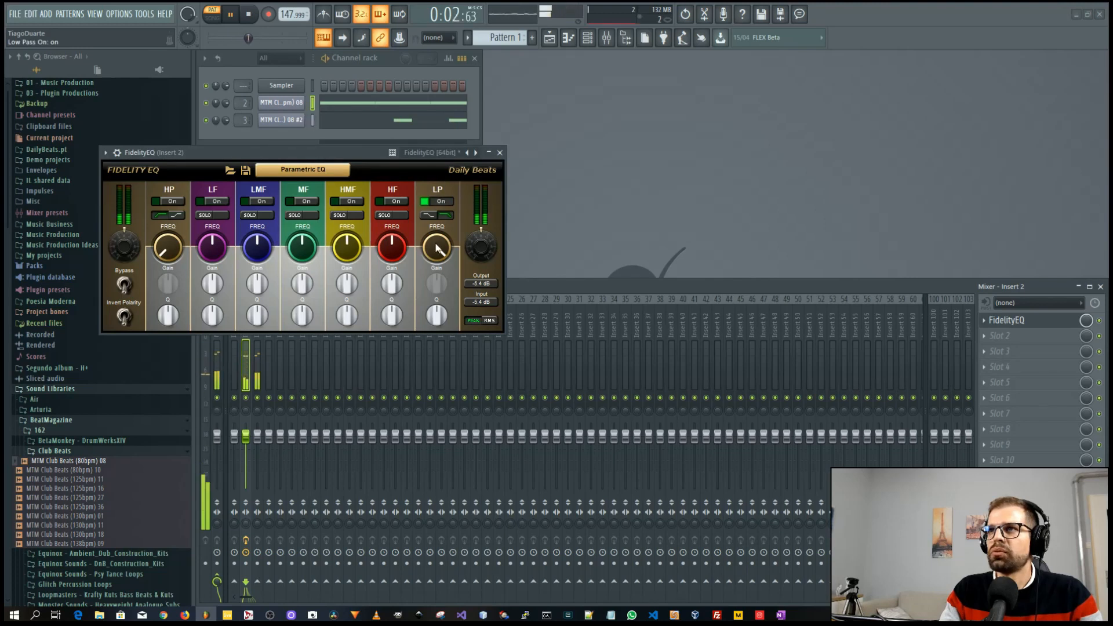
{"action": "left_click_drag", "start_coordinate": [436, 247], "coordinate": [451, 357]}
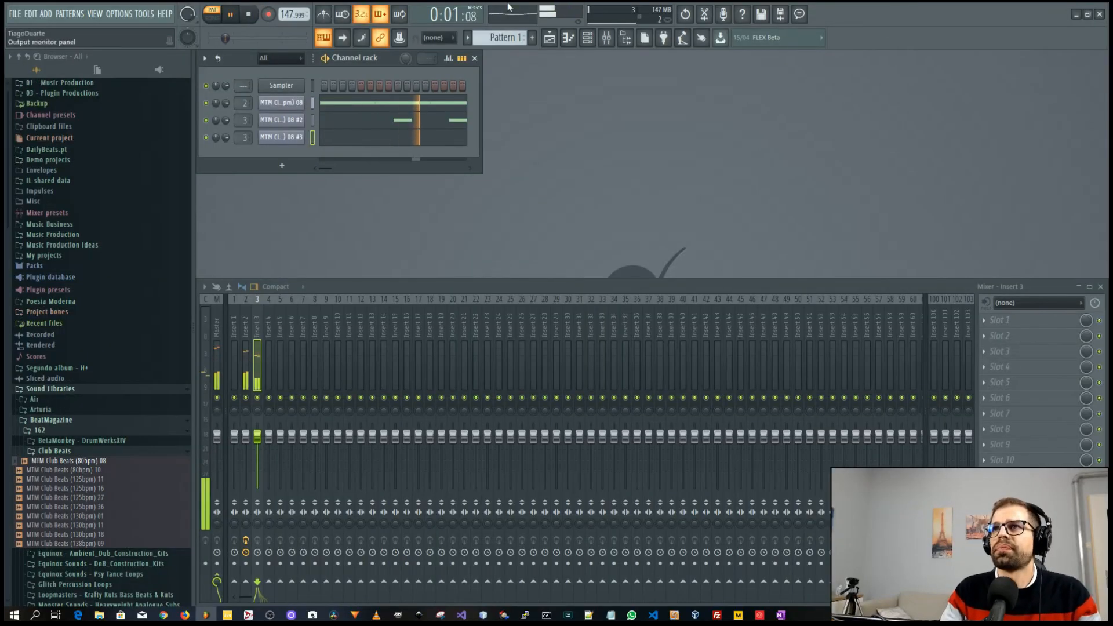
Line up the third Slicex channel's two Marker #4 notes with 2:13 and 4:13, and close the piano roll.
{"action": "left_click", "coordinate": [380, 139]}
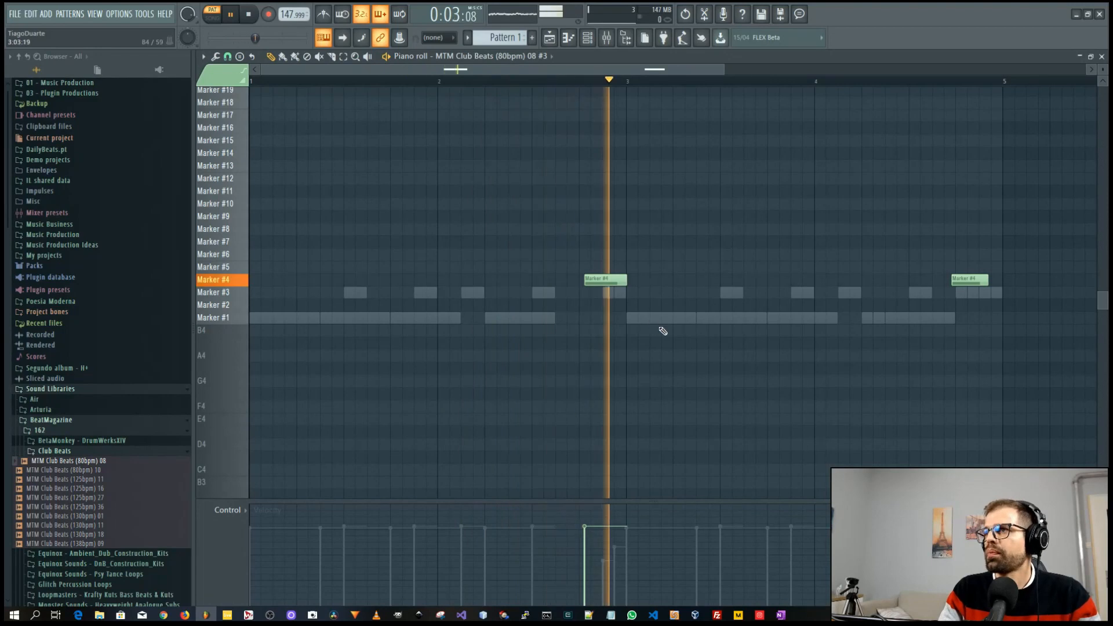
{"action": "left_click_drag", "start_coordinate": [522, 310], "coordinate": [397, 310]}
{"action": "scroll", "coordinate": [397, 310], "scroll_direction": "up", "scroll_amount": 3}
{"action": "left_click_drag", "start_coordinate": [610, 285], "coordinate": [602, 289]}
{"action": "mouse_move", "coordinate": [916, 301]}
{"action": "left_mouse_down"}
{"action": "mouse_move", "coordinate": [916, 325]}
{"action": "mouse_move", "coordinate": [382, 312]}
{"action": "left_mouse_up"}
{"action": "left_click_drag", "start_coordinate": [731, 293], "coordinate": [303, 205]}
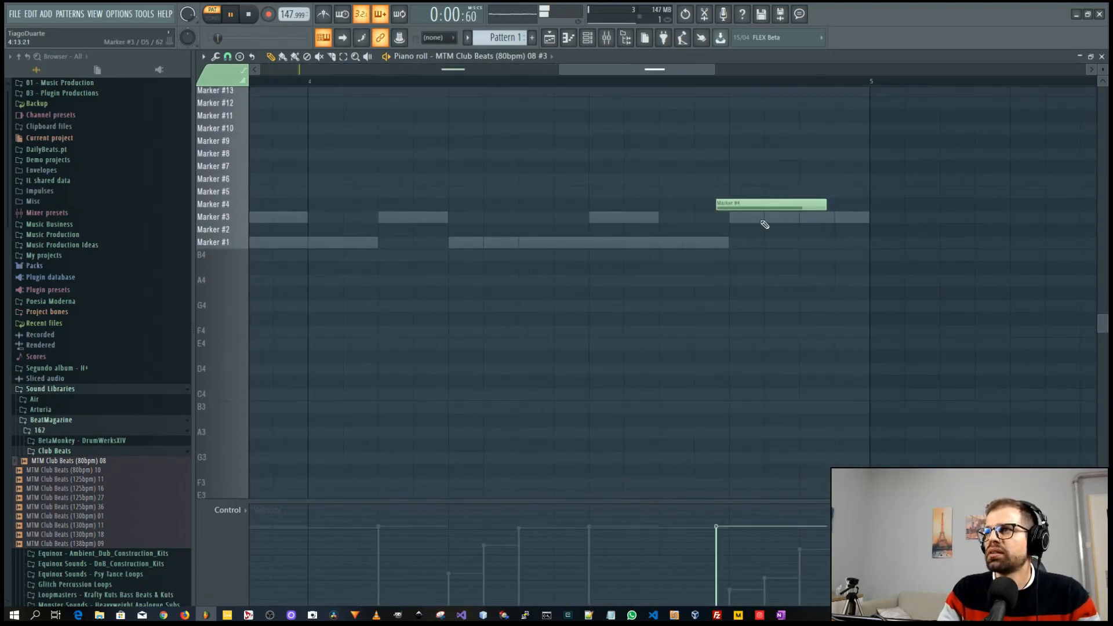
{"action": "left_click_drag", "start_coordinate": [764, 224], "coordinate": [762, 211]}
{"action": "right_click", "coordinate": [623, 317], "text": "ctrl"}
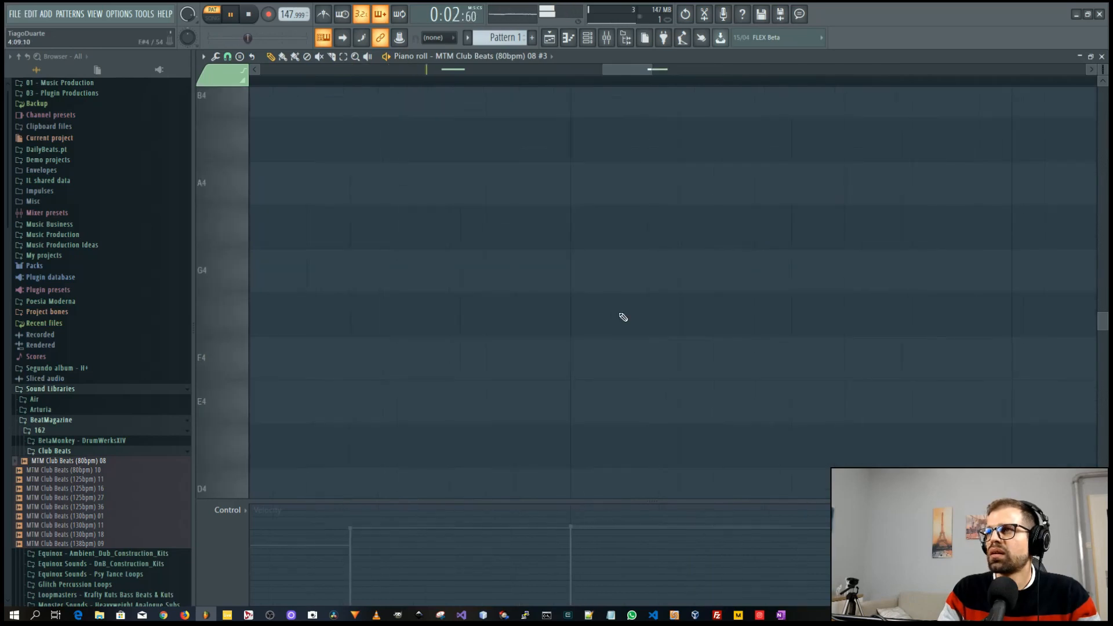
{"action": "key", "text": "F7"}
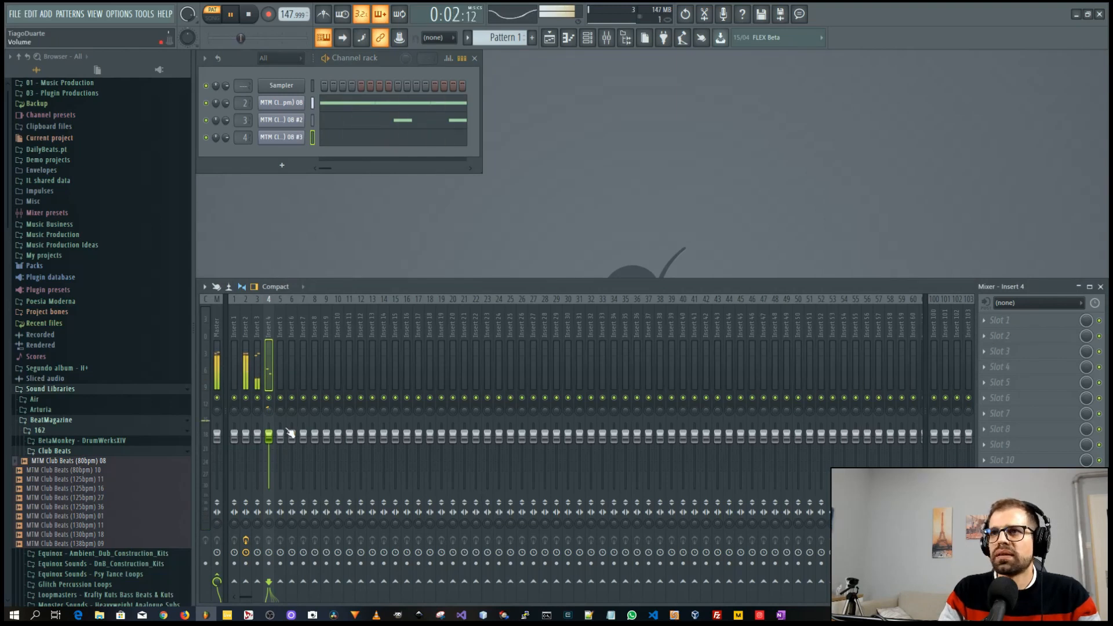
Load FidelityEQ on mixer track 4 with its high-pass filter on and a slightly raised frequency, leaving the track fader level with its neighbours.
{"action": "left_click_drag", "start_coordinate": [269, 435], "coordinate": [269, 439]}
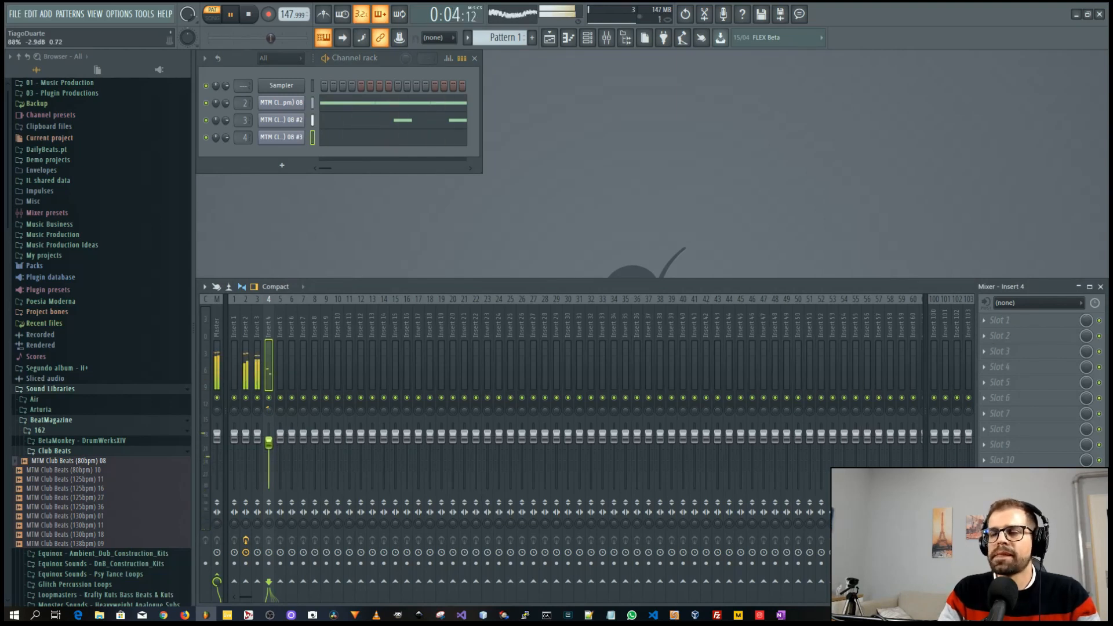
{"action": "left_click", "coordinate": [1019, 321]}
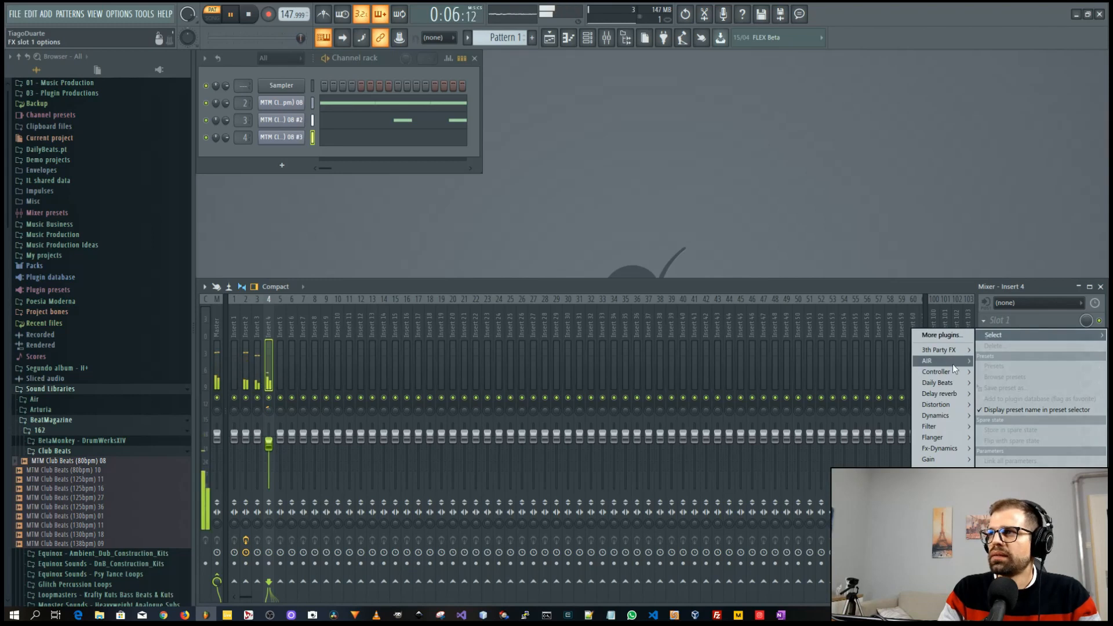
{"action": "mouse_move", "coordinate": [948, 360]}
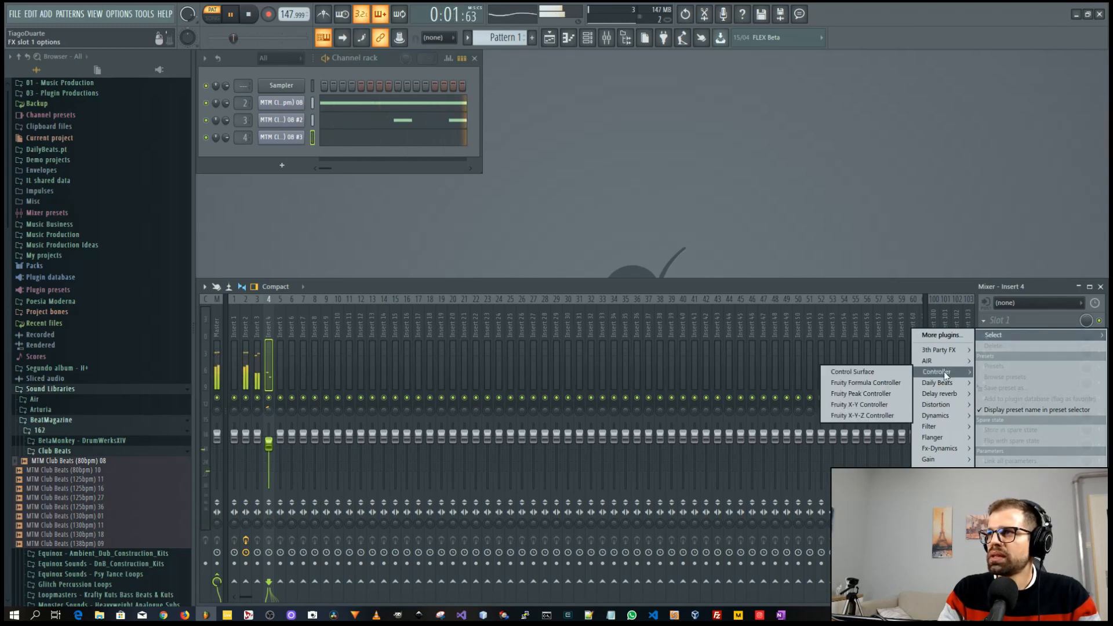
{"action": "left_click", "coordinate": [863, 382]}
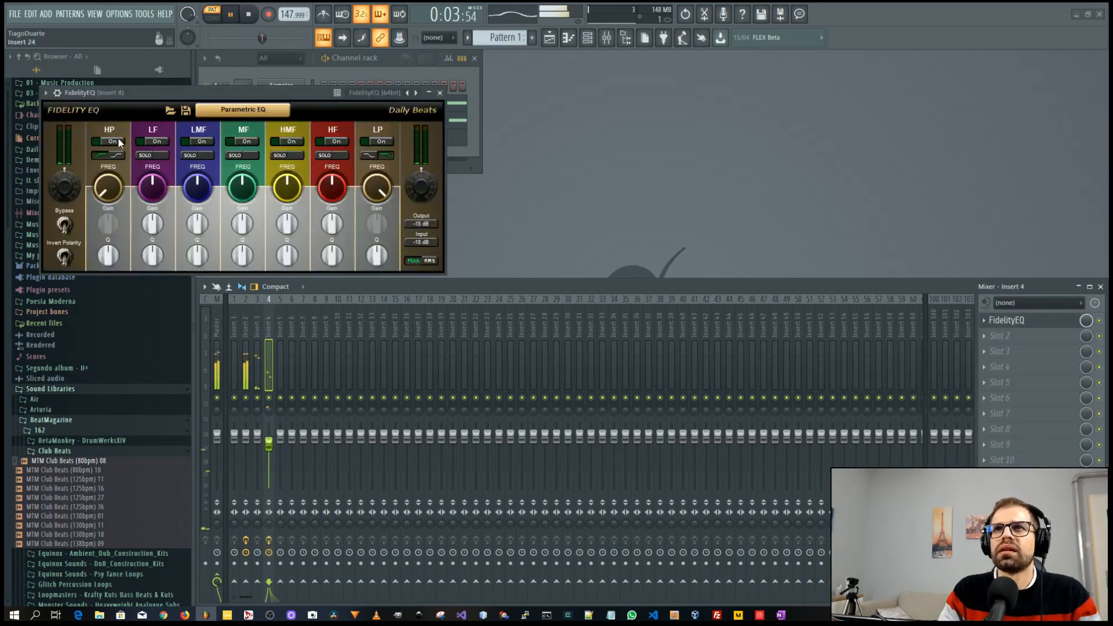
{"action": "left_click", "coordinate": [108, 141]}
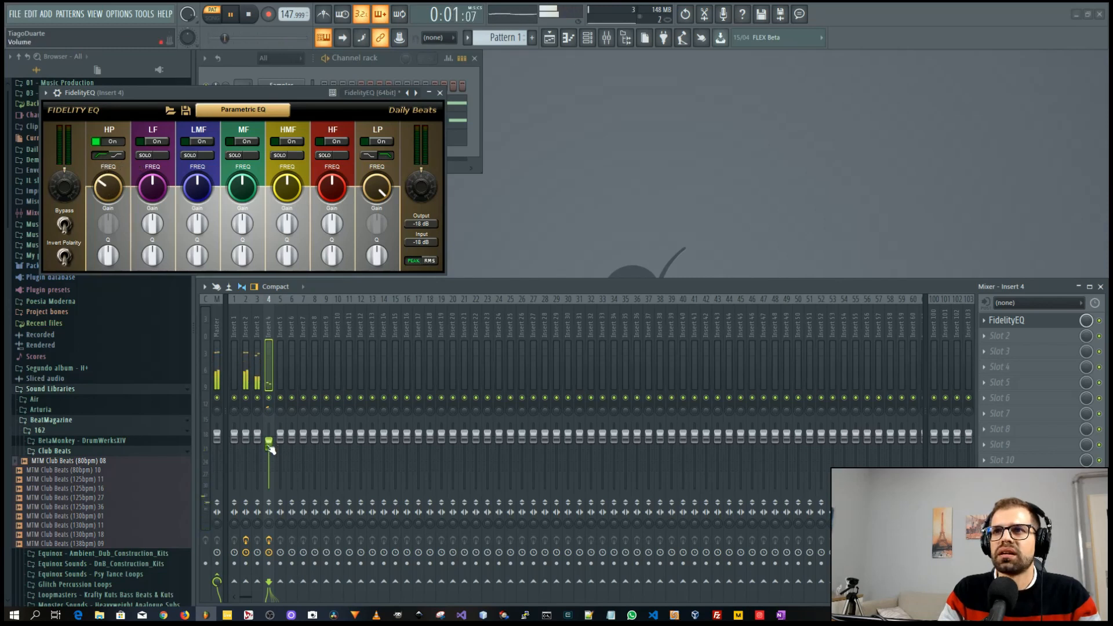
{"action": "left_click_drag", "start_coordinate": [269, 445], "coordinate": [270, 441]}
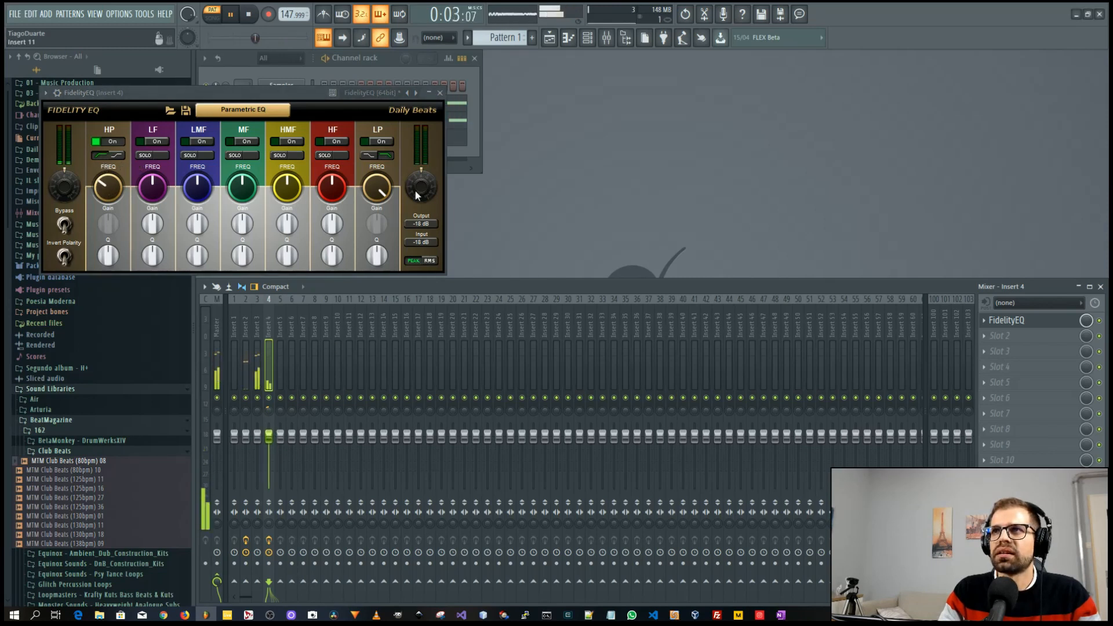
{"action": "left_click", "coordinate": [440, 93]}
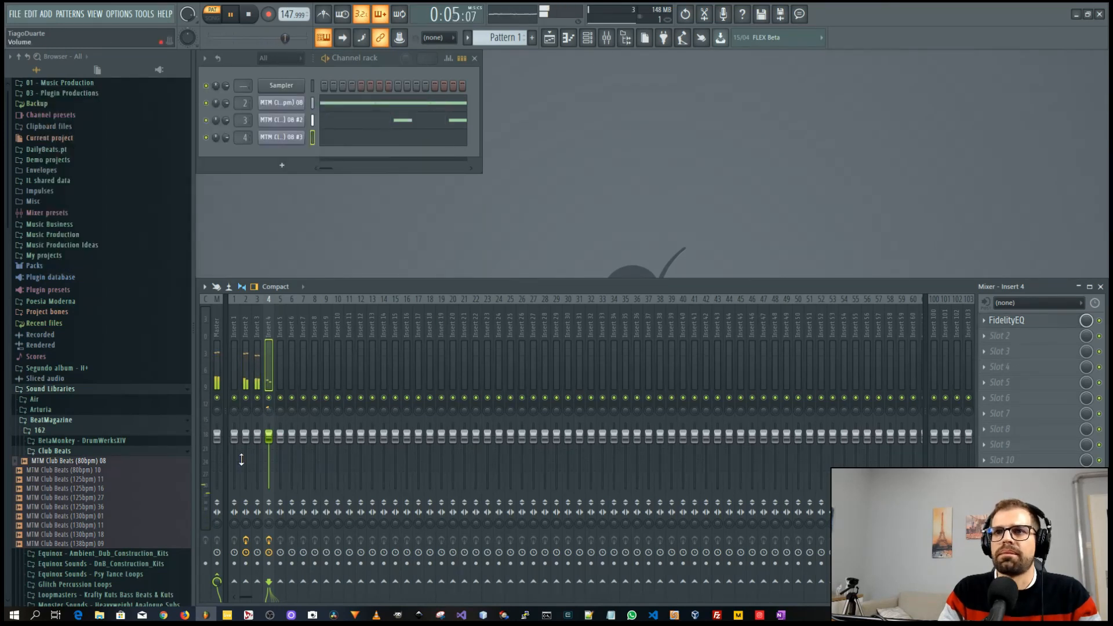
Bring in the Head Bangin Trap Drums Hi hat 11 sample and undo the last moves of its bar 1 notes.
{"action": "left_click", "coordinate": [78, 451]}
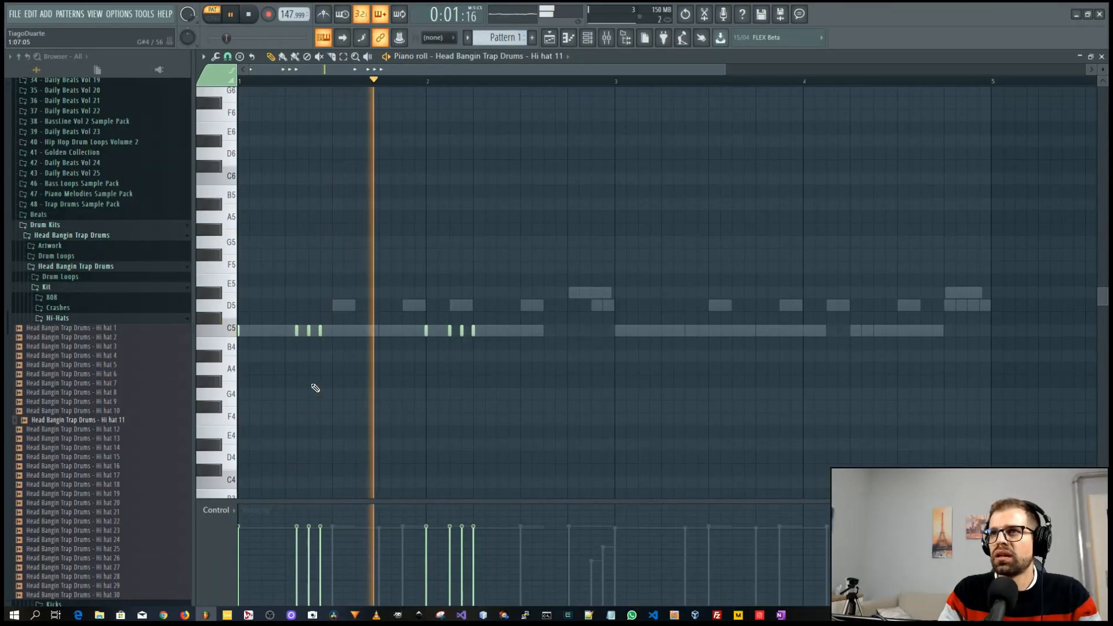
{"action": "key", "text": "space"}
{"action": "key", "text": "ctrl+z"}
{"action": "key", "text": "ctrl+alt+z"}
{"action": "key", "text": "ctrl+alt+z"}
{"action": "key", "text": "ctrl+alt+z"}
{"action": "key", "text": "ctrl+alt+z"}
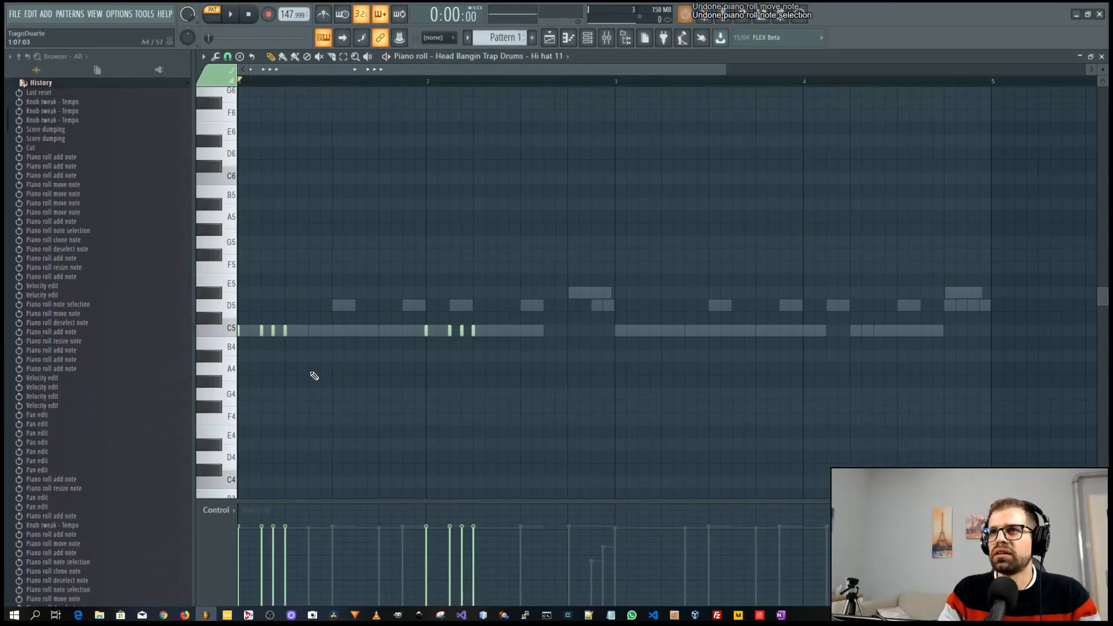
Duplicate the hi-hat group so it repeats every half bar through bars 1 and 2, and deselect the notes.
{"action": "key", "text": "space"}
{"action": "left_click_drag", "start_coordinate": [435, 289], "coordinate": [226, 364]}
{"action": "key", "text": "ctrl+b"}
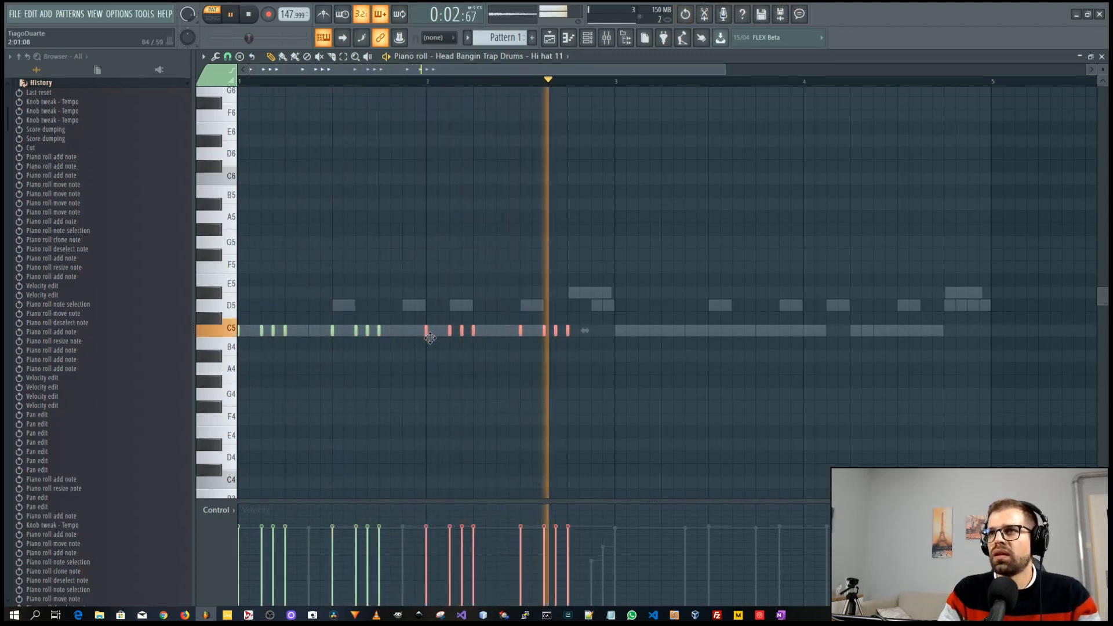
{"action": "key", "text": "ctrl+d"}
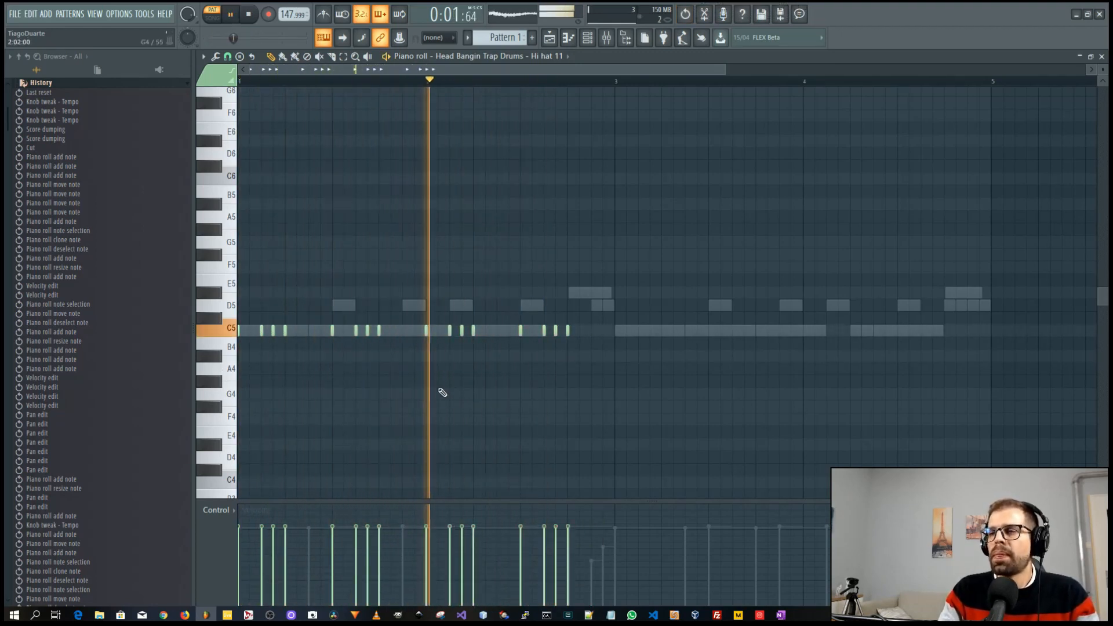
Add hi-hat notes at 2:07 and 2:08 with one at 2:09, and duplicate bars 1 and 2 into bars 3 and 4.
{"action": "key", "text": "space"}
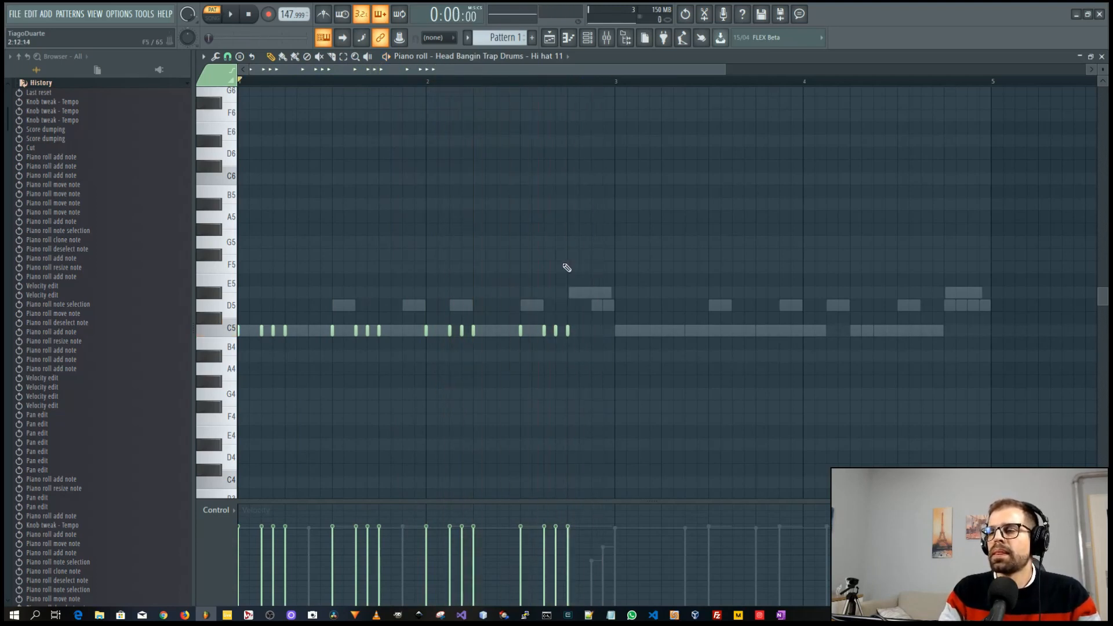
{"action": "left_click", "coordinate": [495, 332]}
{"action": "key", "text": "space"}
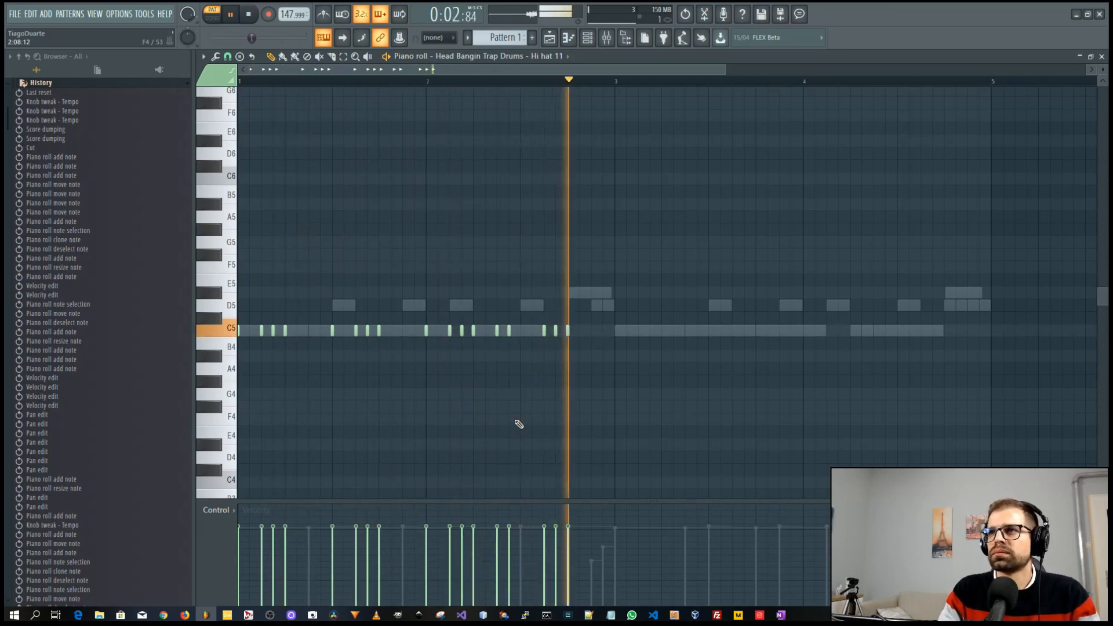
{"action": "key", "text": "space"}
{"action": "left_click", "coordinate": [519, 332]}
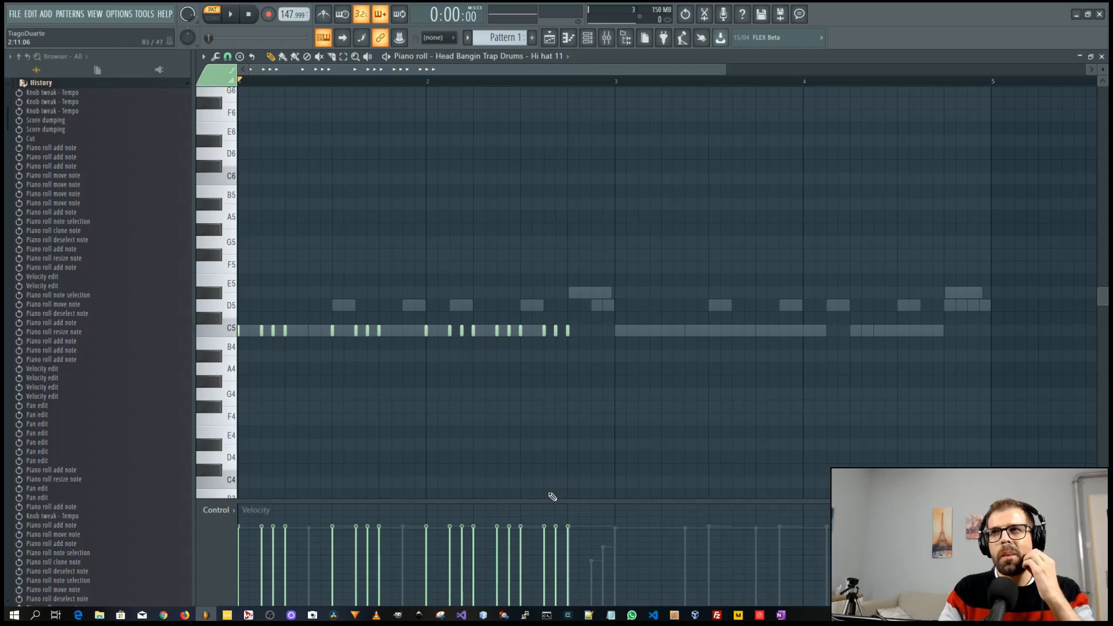
{"action": "left_click_drag", "start_coordinate": [601, 286], "coordinate": [238, 413]}
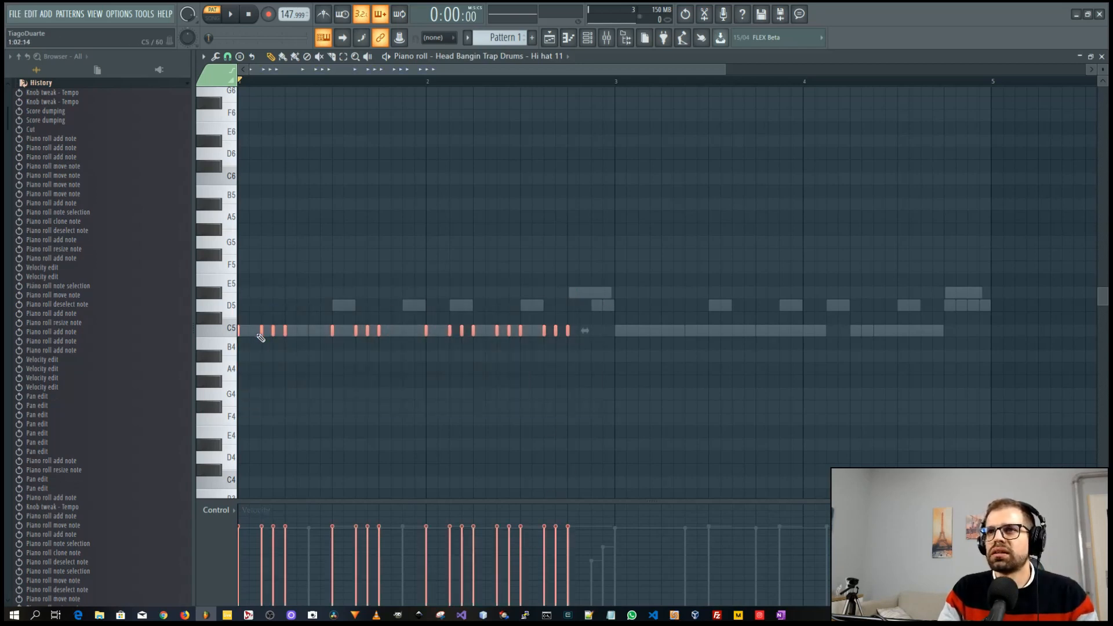
{"action": "key", "text": "ctrl+b"}
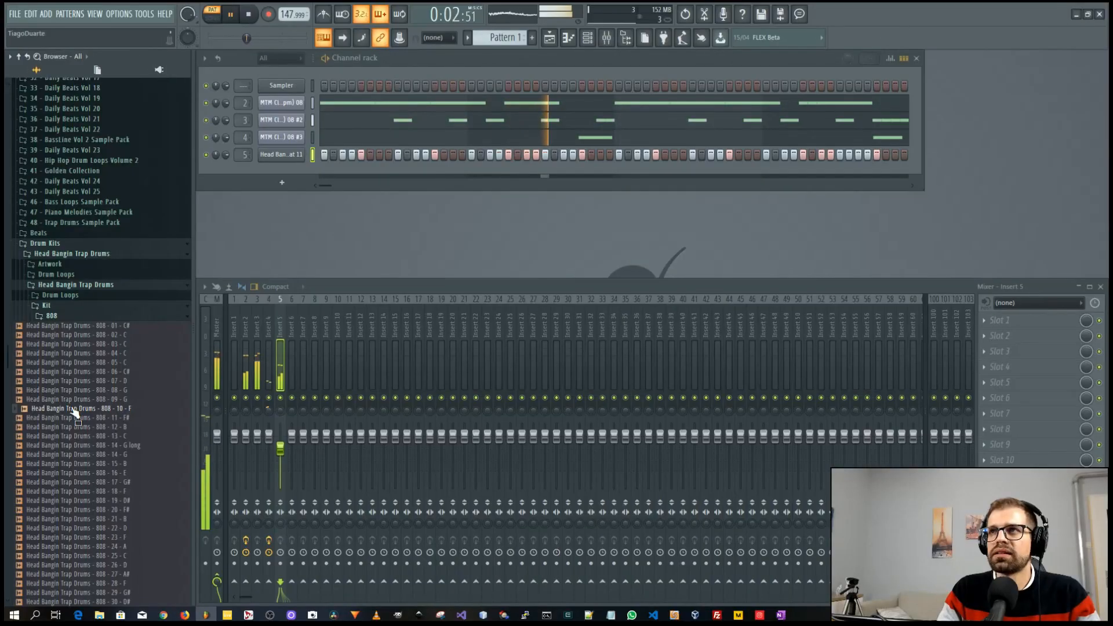
Add the Head Bangin Trap Drums 808 - 10 - F sample as a channel and paste the first Slicex channel's notes into it.
{"action": "left_click_drag", "start_coordinate": [75, 413], "coordinate": [290, 172]}
{"action": "key", "text": "space"}
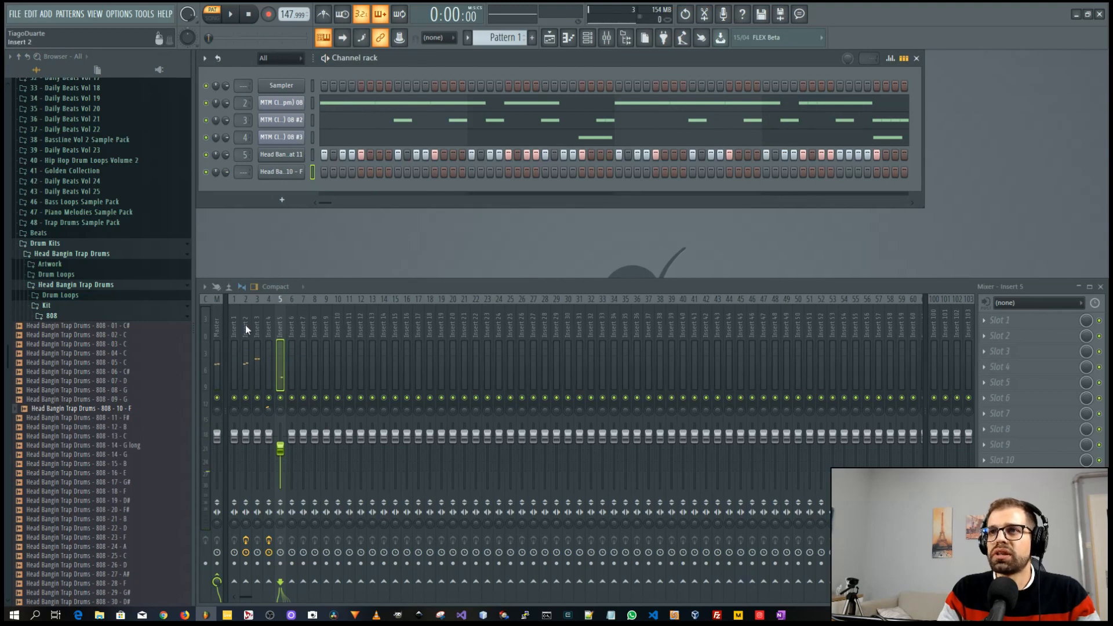
{"action": "left_click", "coordinate": [245, 375]}
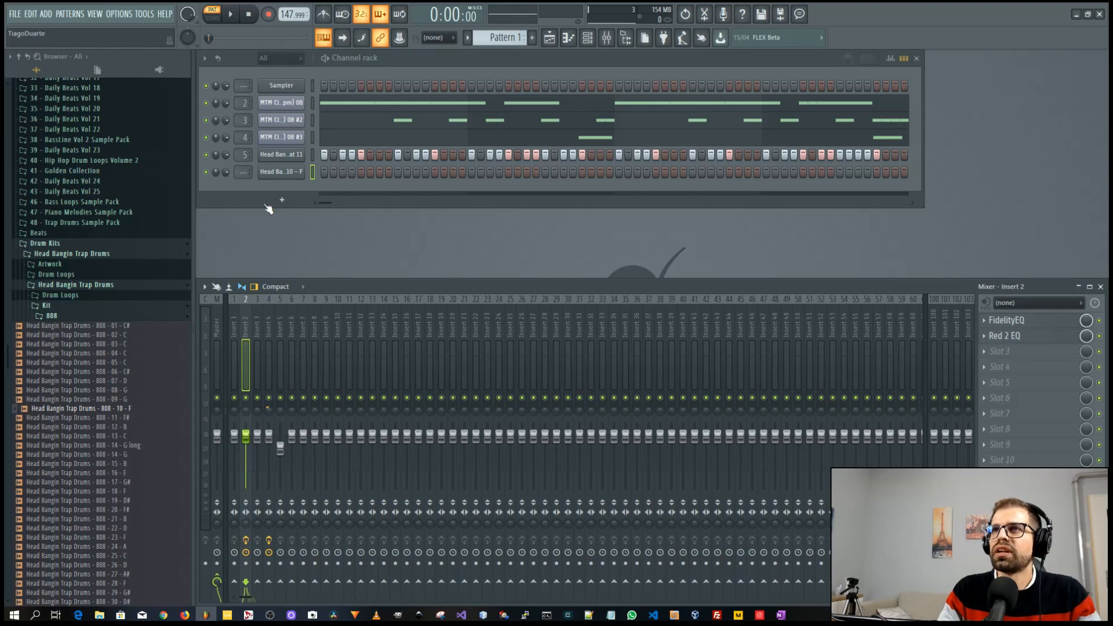
{"action": "left_click", "coordinate": [311, 103]}
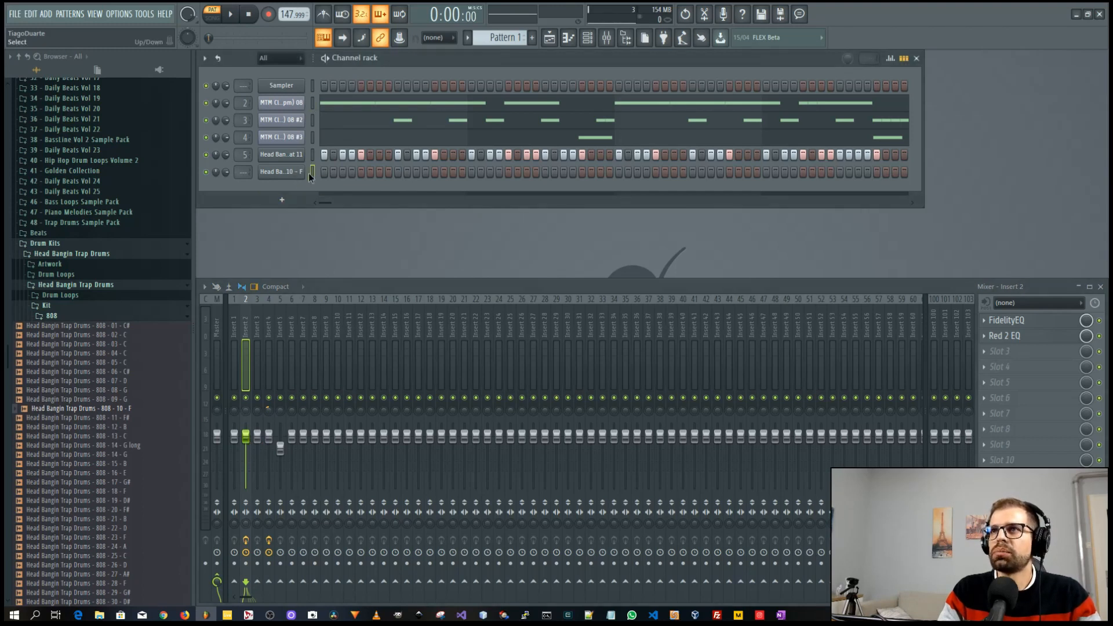
{"action": "key", "text": "ctrl+v"}
{"action": "left_click", "coordinate": [336, 176]}
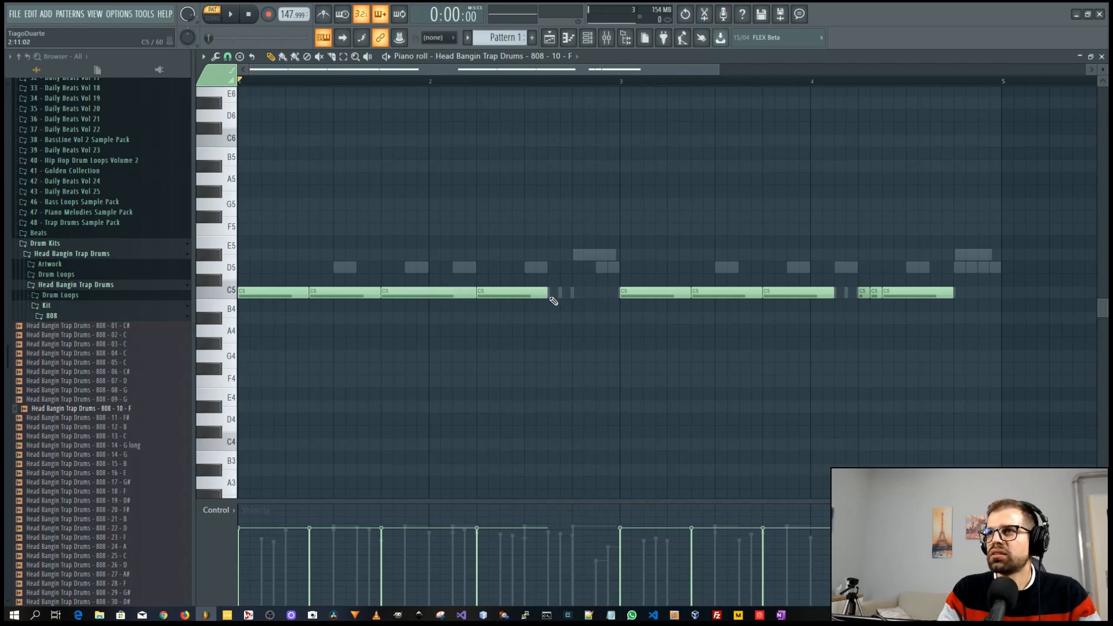
Fill the gaps in the 808 part with C5 notes at 2:09, 4:03 and every step from 4:13 to 4:16, and play it back.
{"action": "left_click_drag", "start_coordinate": [601, 296], "coordinate": [564, 292]}
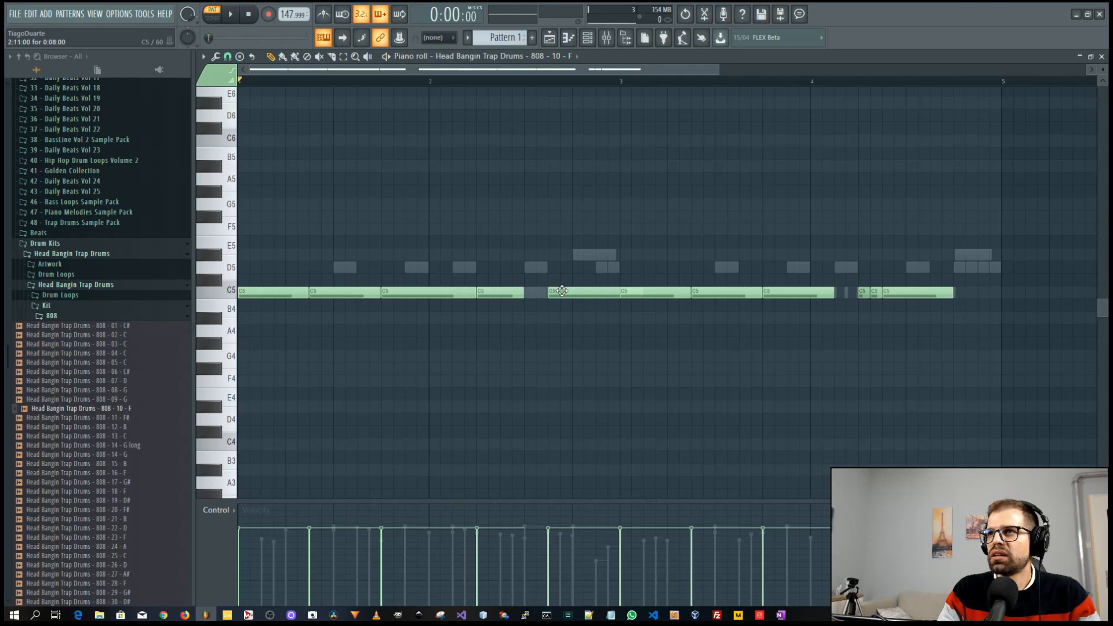
{"action": "left_click_drag", "start_coordinate": [561, 290], "coordinate": [539, 291]}
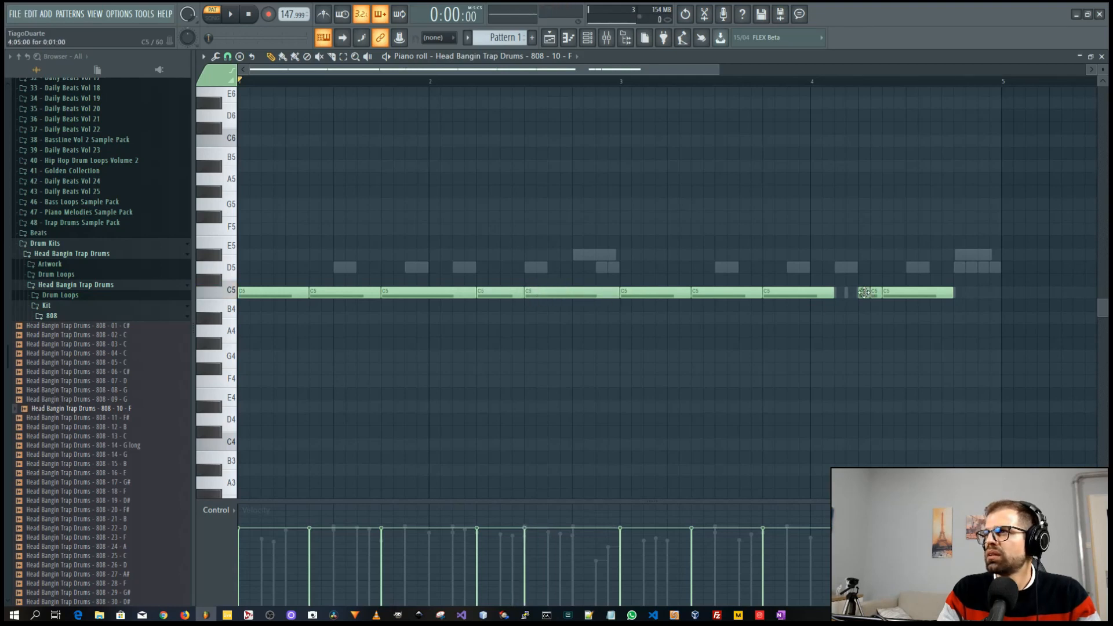
{"action": "left_click_drag", "start_coordinate": [882, 292], "coordinate": [843, 285]}
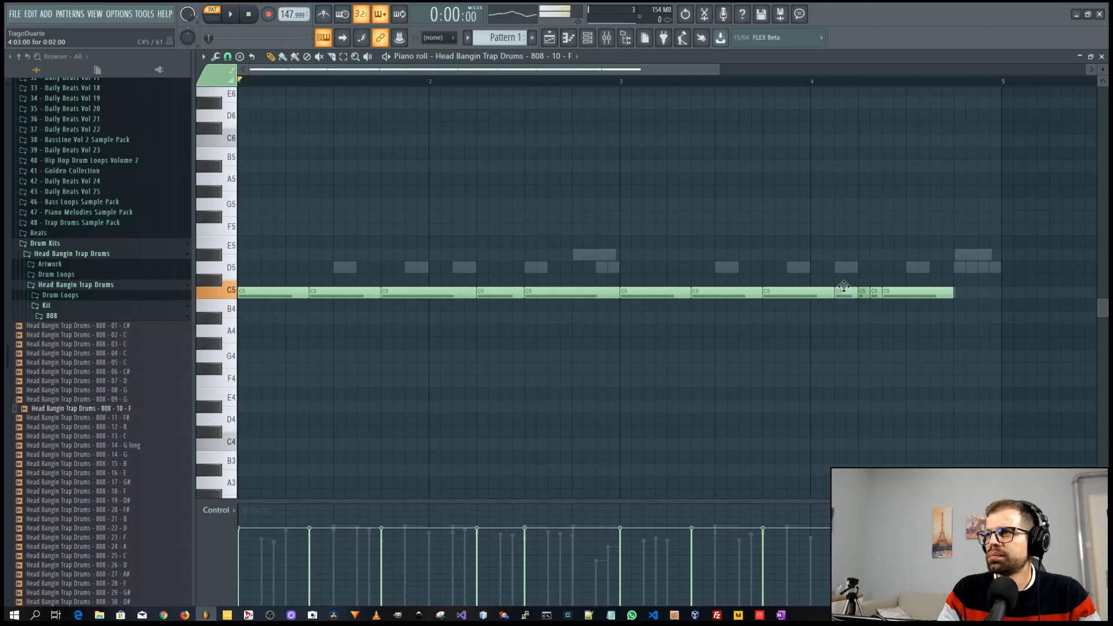
{"action": "left_click", "coordinate": [960, 293]}
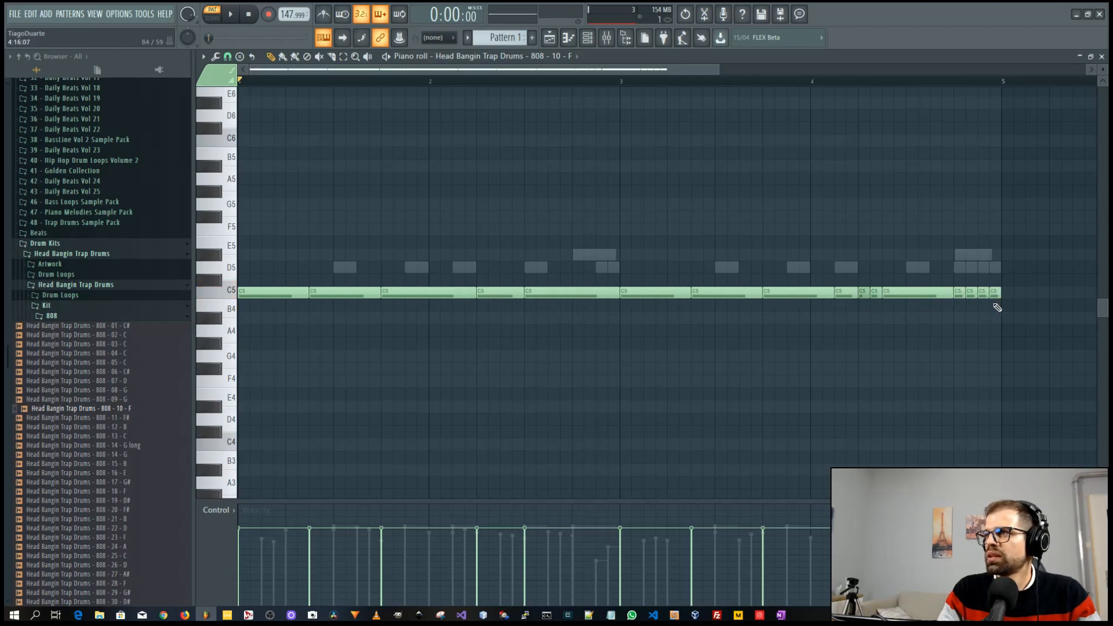
{"action": "key", "text": "space"}
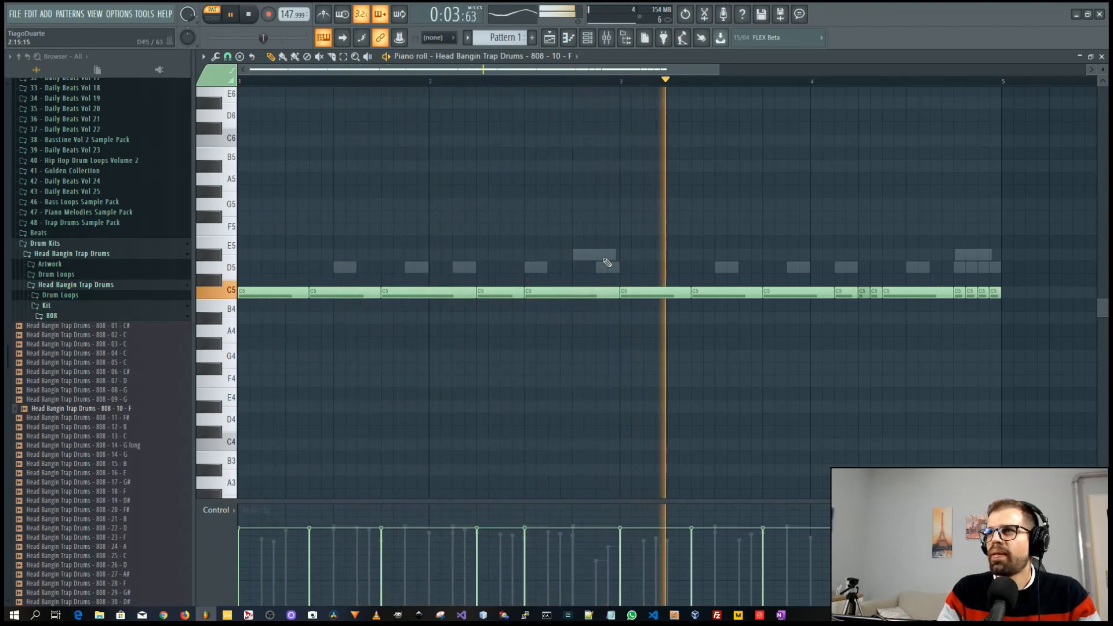
{"action": "key", "text": "space"}
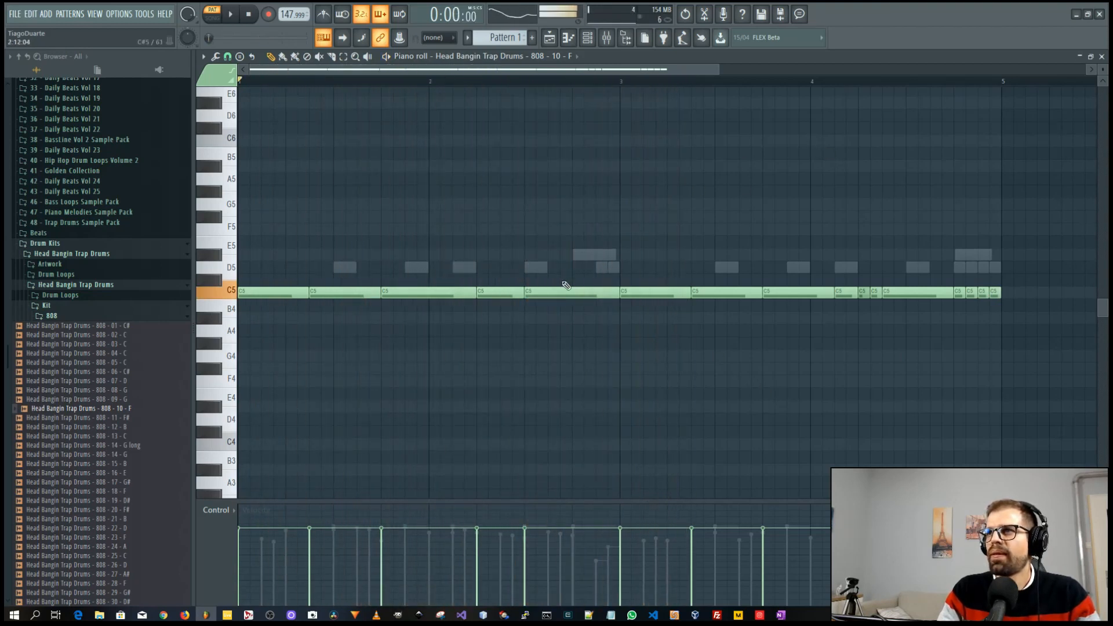
Enable the volume envelope of the 808 sample channel and set its cut group to 4, cut by 4.
{"action": "left_click", "coordinate": [1101, 57]}
{"action": "left_click", "coordinate": [298, 155]}
{"action": "left_click", "coordinate": [154, 190]}
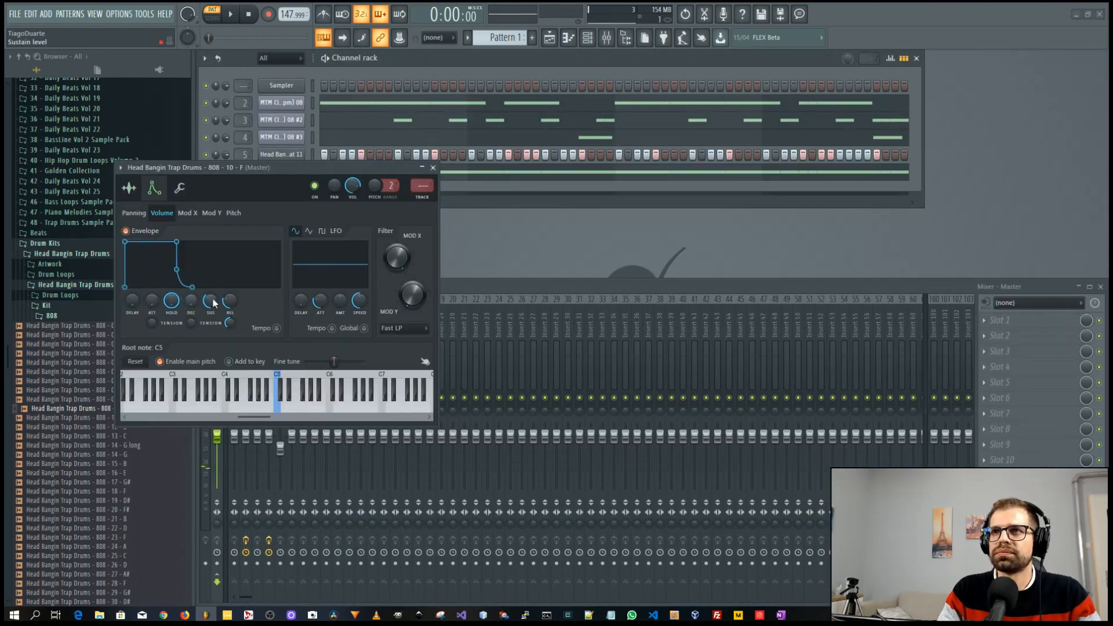
{"action": "left_click", "coordinate": [180, 189]}
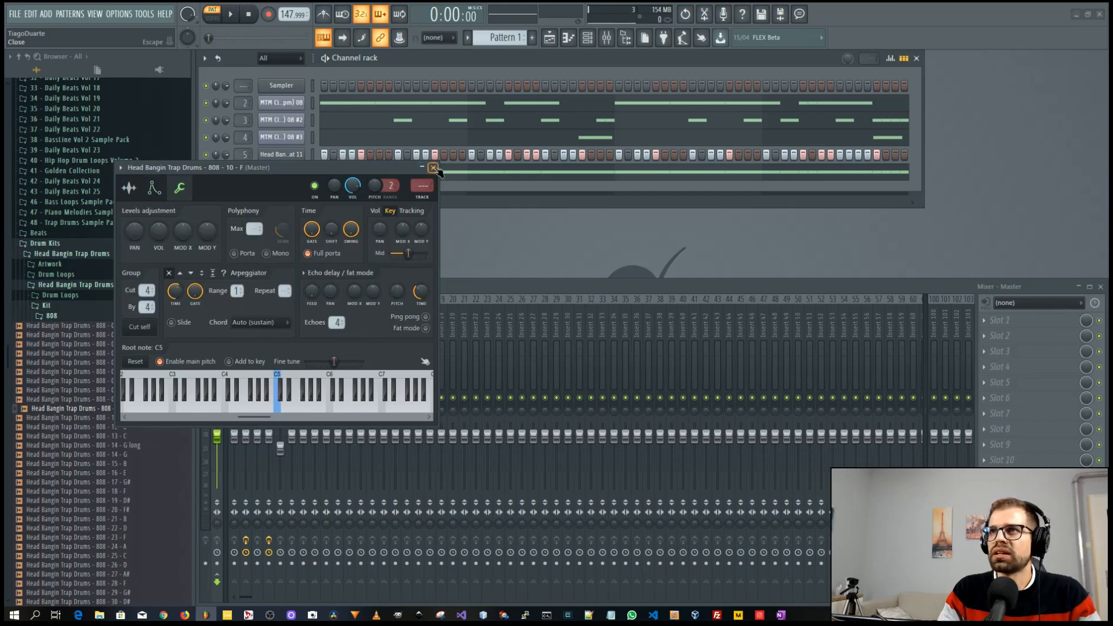
{"action": "left_click", "coordinate": [433, 168]}
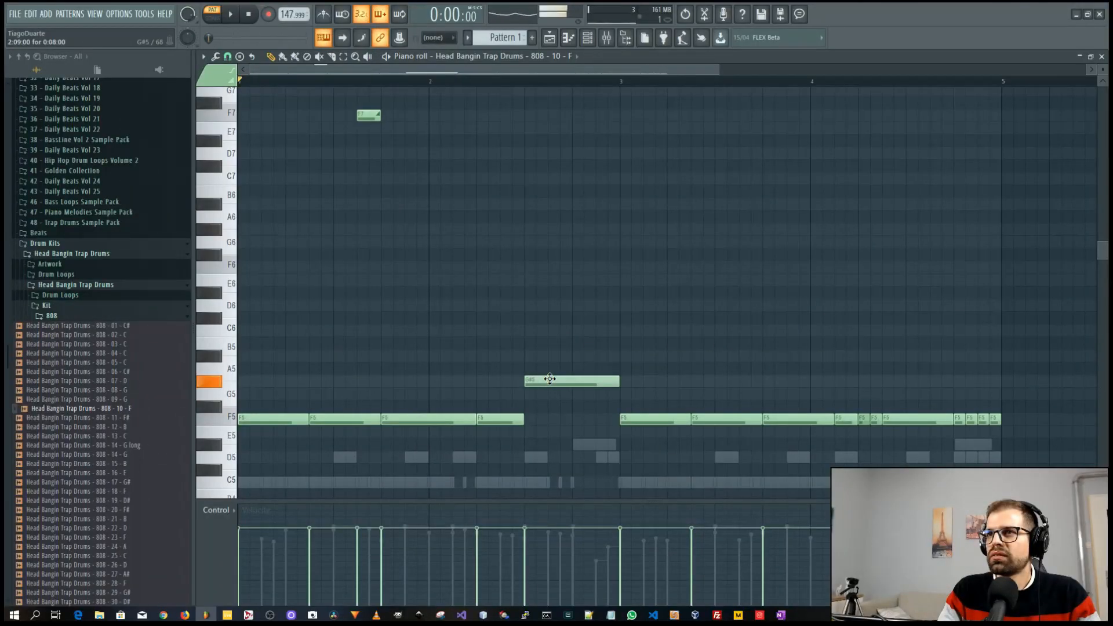
Raise the 808 note at 2:09 to A#5 and add slide notes A#6 at 2:11 and G6 at 2:15.
{"action": "left_click_drag", "start_coordinate": [549, 379], "coordinate": [547, 354]}
{"action": "key", "text": "space"}
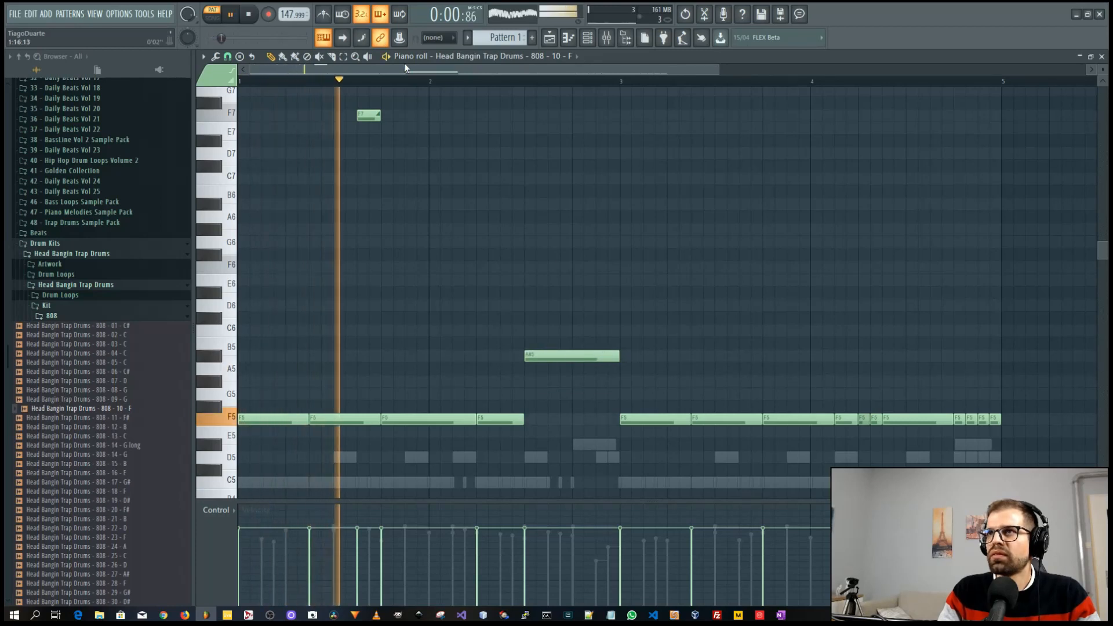
{"action": "left_click", "coordinate": [555, 203]}
{"action": "left_click", "coordinate": [605, 242]}
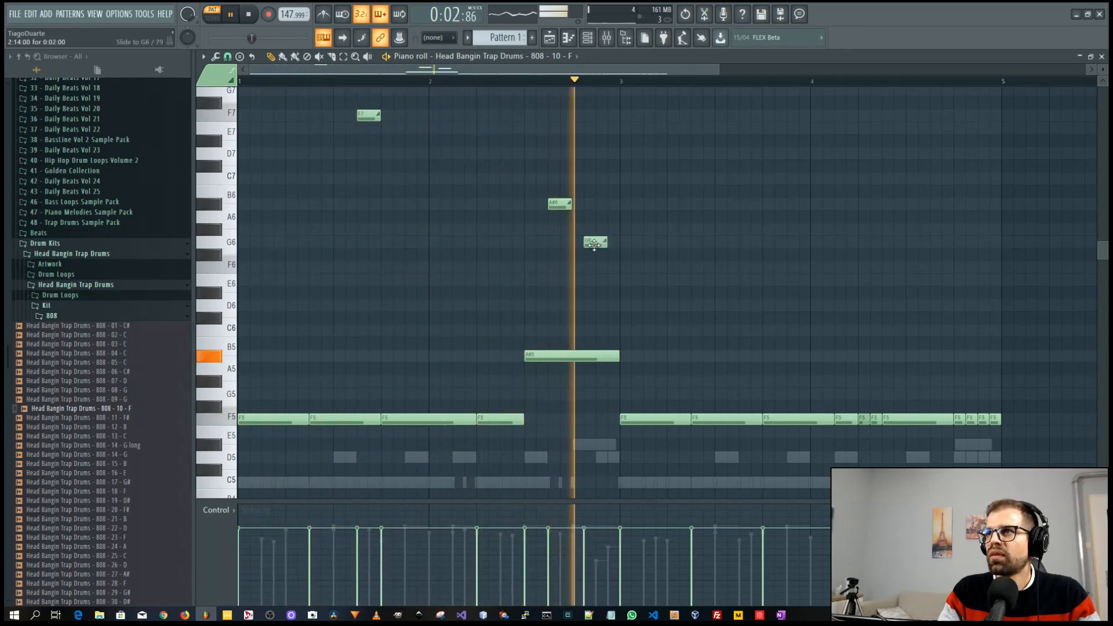
{"action": "key", "text": "space"}
{"action": "key", "text": "space"}
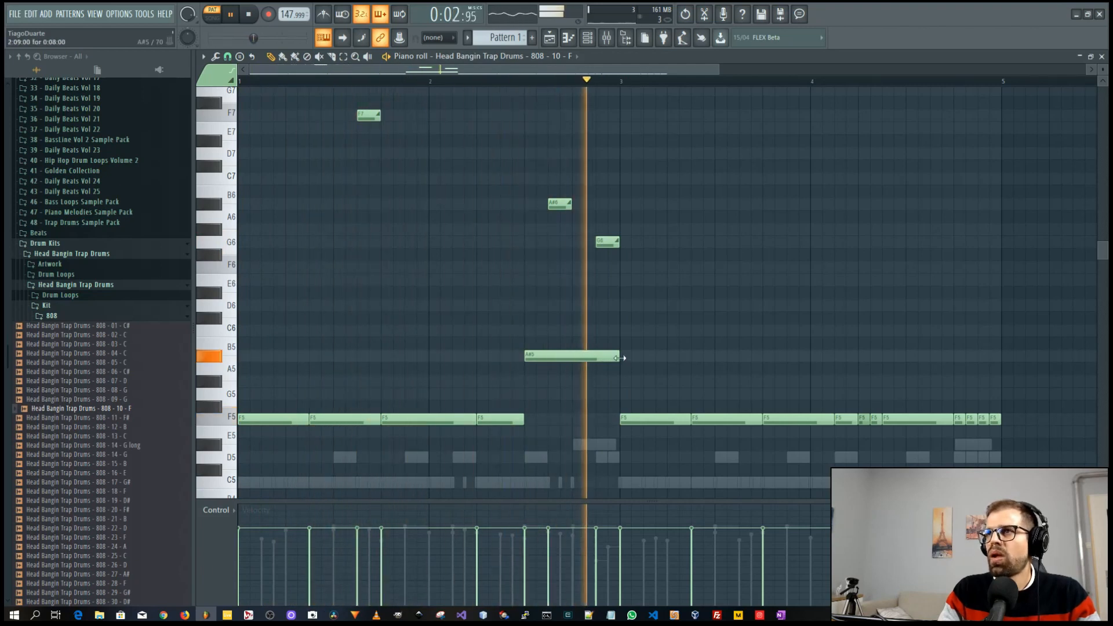
Shorten the A#5 note to four steps, followed by a second A#5 at 2:13, and lower the last slide note to D6.
{"action": "key", "text": "space"}
{"action": "left_click_drag", "start_coordinate": [619, 358], "coordinate": [582, 359]}
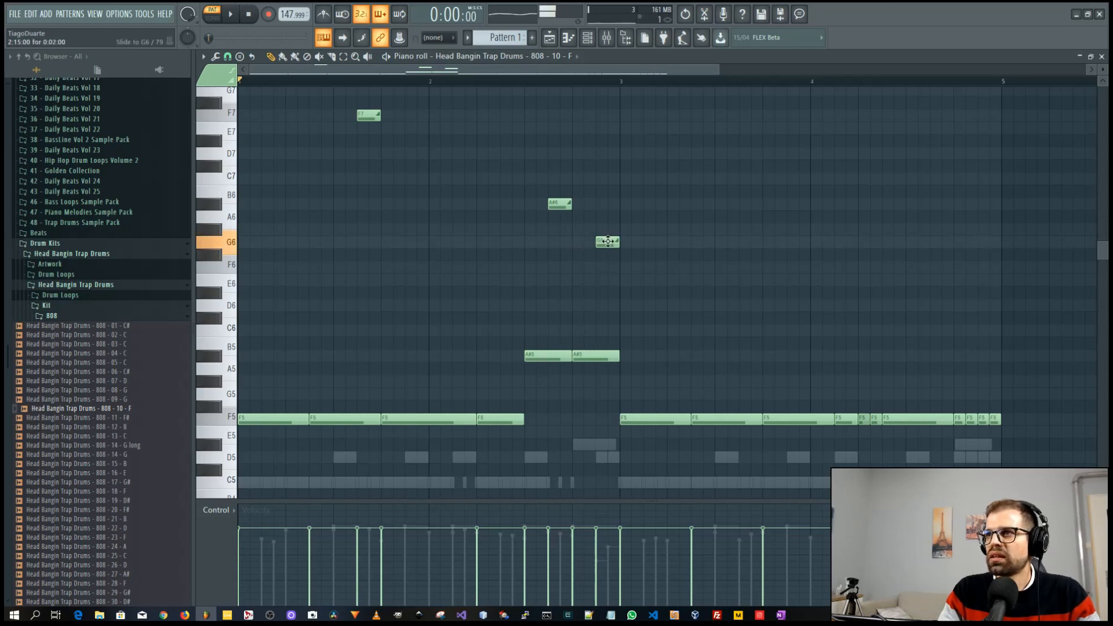
{"action": "scroll", "coordinate": [607, 241], "scroll_direction": "down", "scroll_amount": 5}
{"action": "scroll", "coordinate": [604, 149], "scroll_direction": "up", "scroll_amount": 3}
{"action": "left_click_drag", "start_coordinate": [607, 207], "coordinate": [610, 238]}
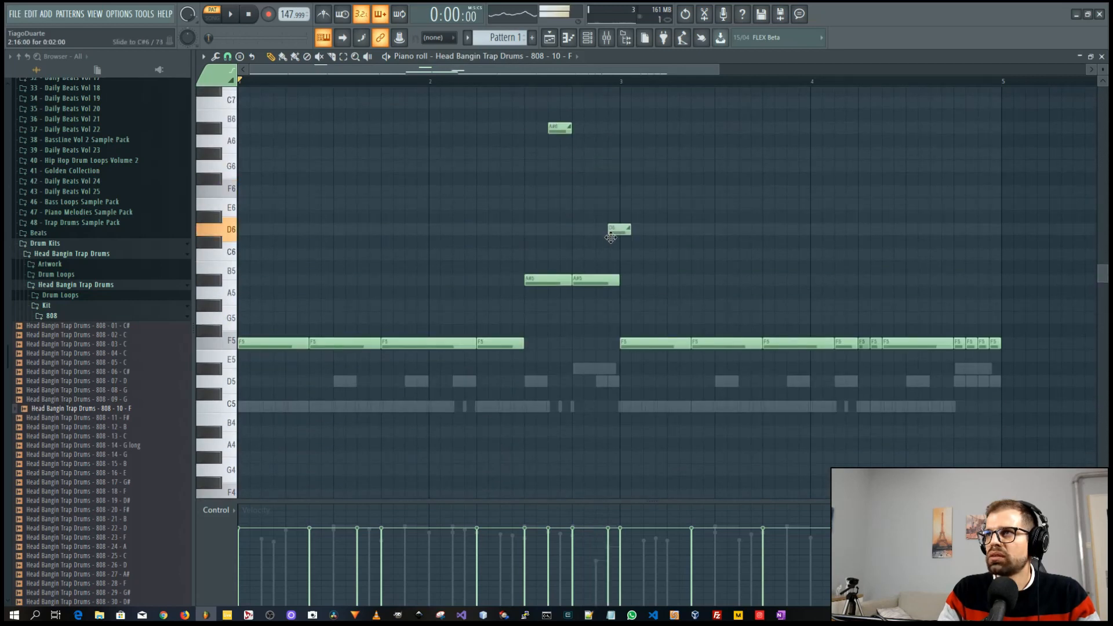
Play back the 808 part and lower the second A#5 note, at 2:13, to G#5.
{"action": "key", "text": "space"}
{"action": "scroll", "coordinate": [579, 255], "scroll_direction": "up", "scroll_amount": 3}
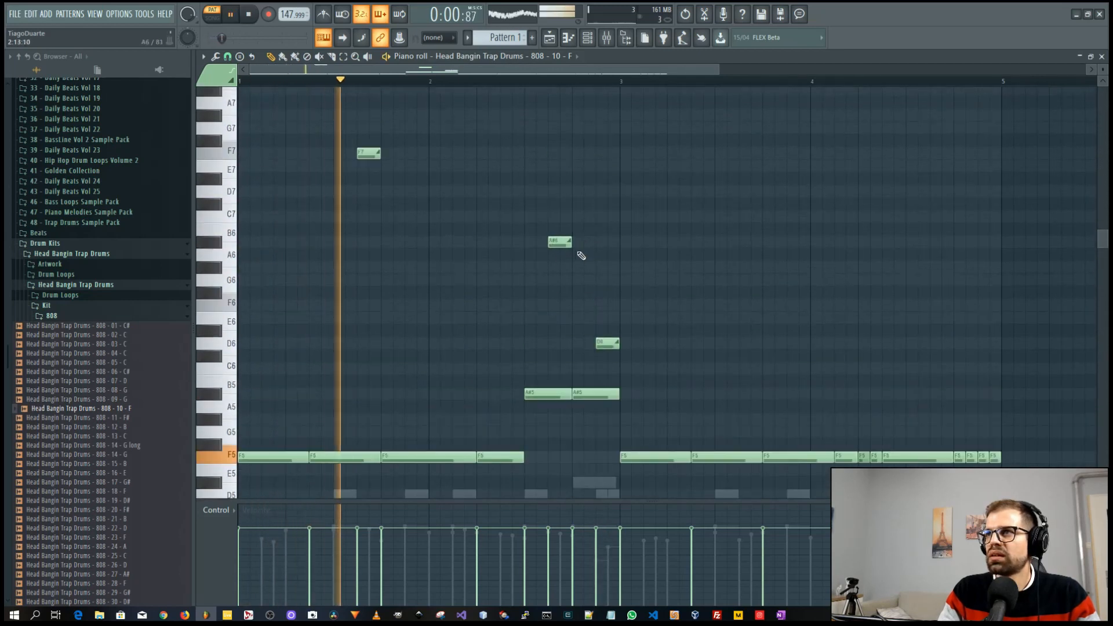
{"action": "scroll", "coordinate": [575, 254], "scroll_direction": "down", "scroll_amount": 1}
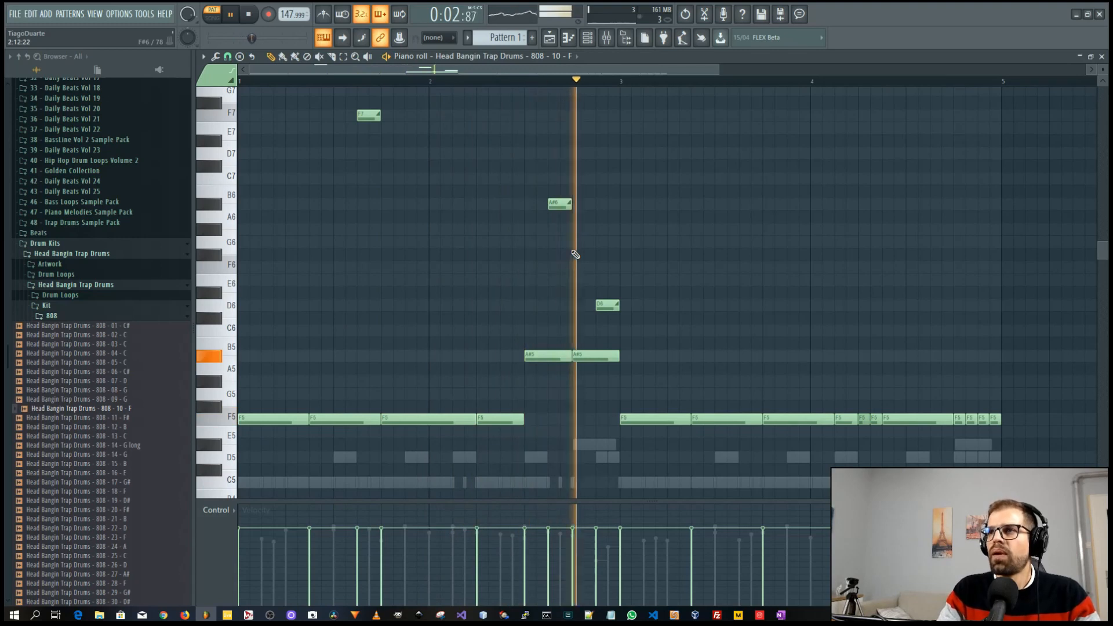
{"action": "key", "text": "space"}
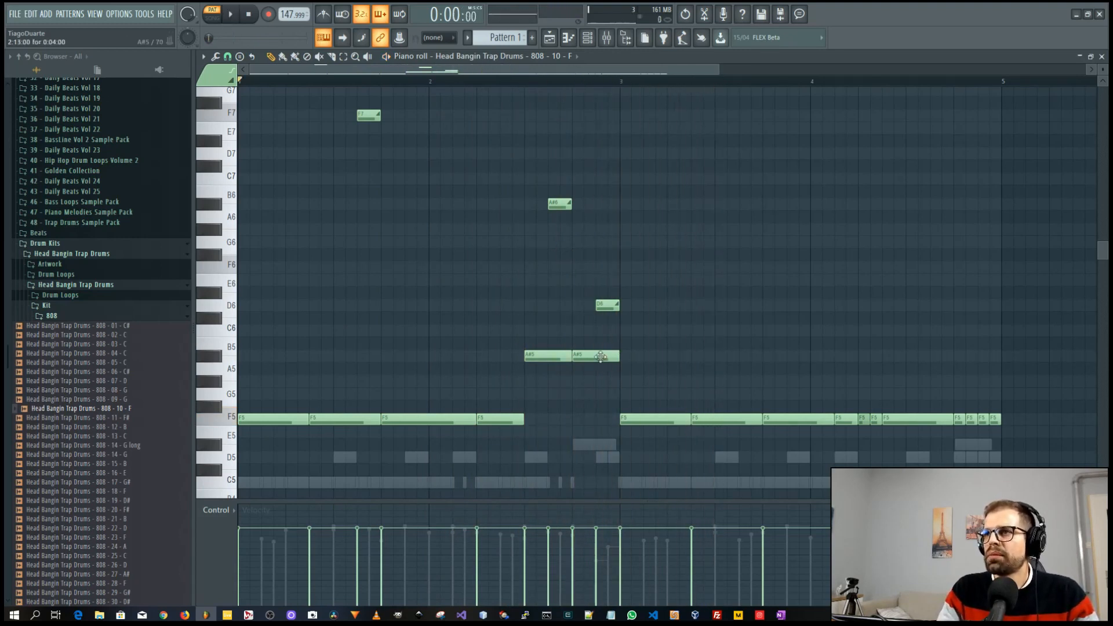
{"action": "mouse_move", "coordinate": [591, 367]}
{"action": "left_mouse_down"}
{"action": "mouse_move", "coordinate": [591, 413]}
{"action": "mouse_move", "coordinate": [579, 376]}
{"action": "left_mouse_up"}
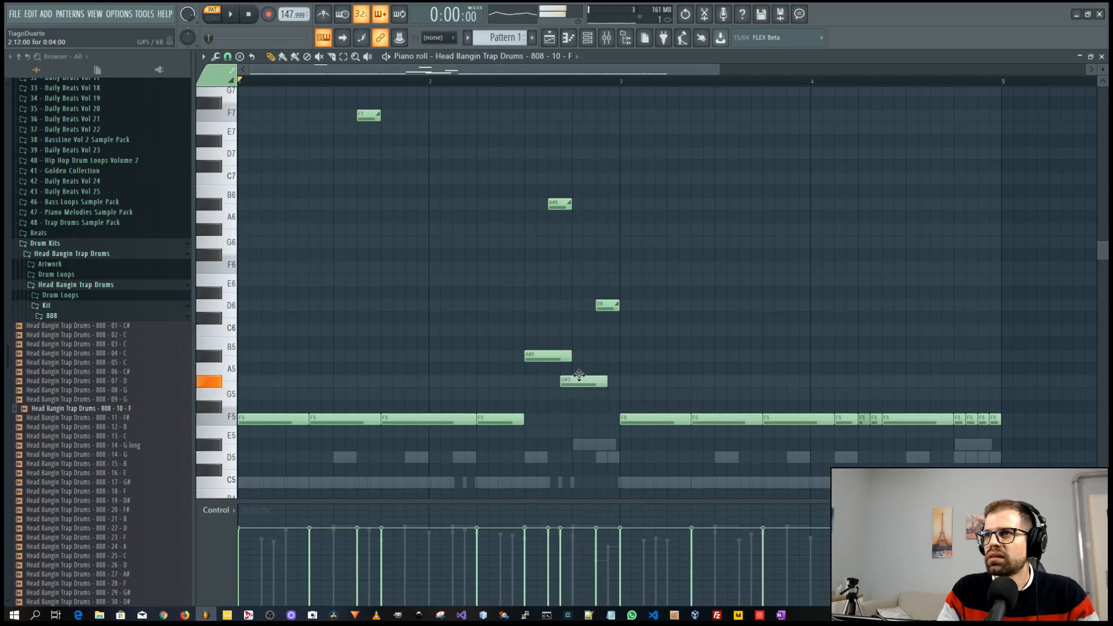
{"action": "key", "text": "space"}
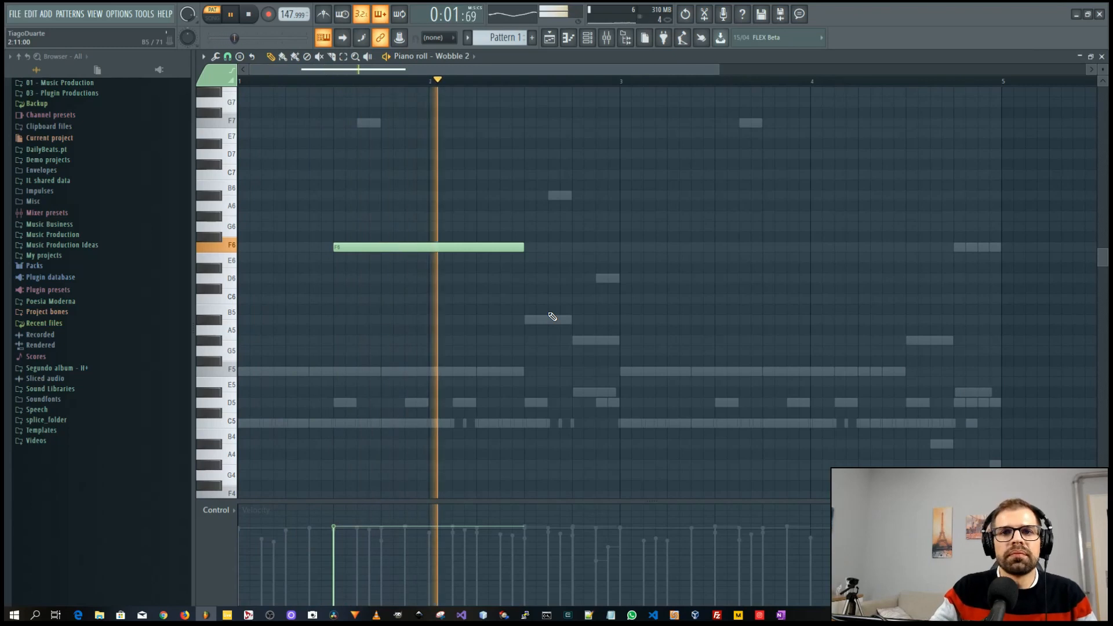
Route the Wobble 2 channel to mixer track 7.
{"action": "key", "text": "F7"}
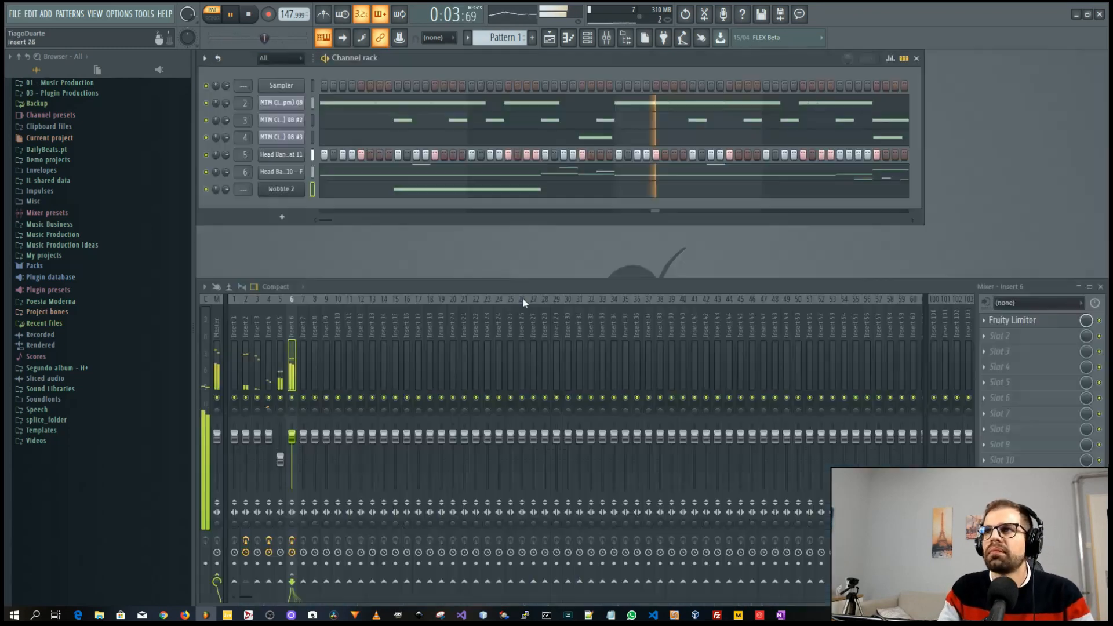
{"action": "left_click_drag", "start_coordinate": [245, 194], "coordinate": [244, 192]}
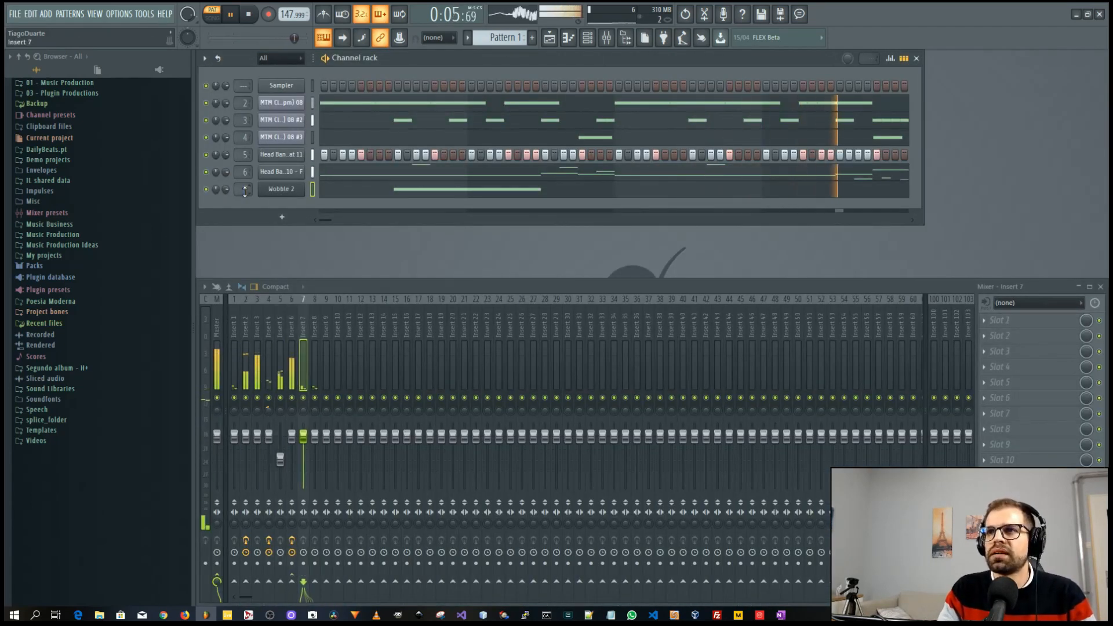
Name mixer tracks 2 to 5 Kick, Snare, OHH and HH.
{"action": "double_click", "coordinate": [245, 326]}
{"action": "type", "text": "Kick"}
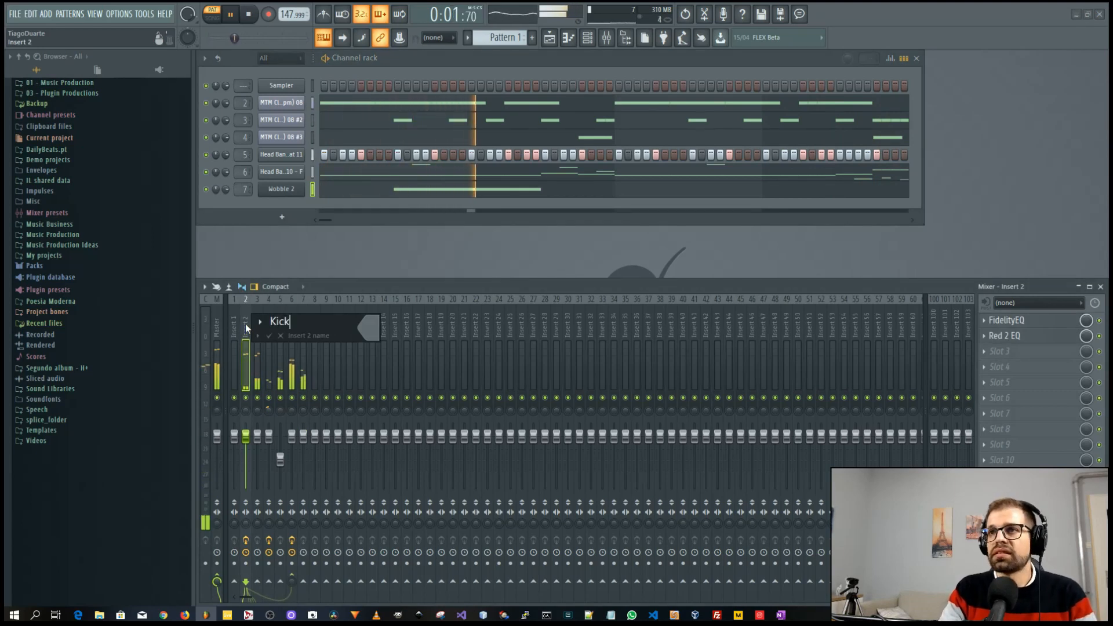
{"action": "key", "text": "Tab"}
{"action": "type", "text": "S"}
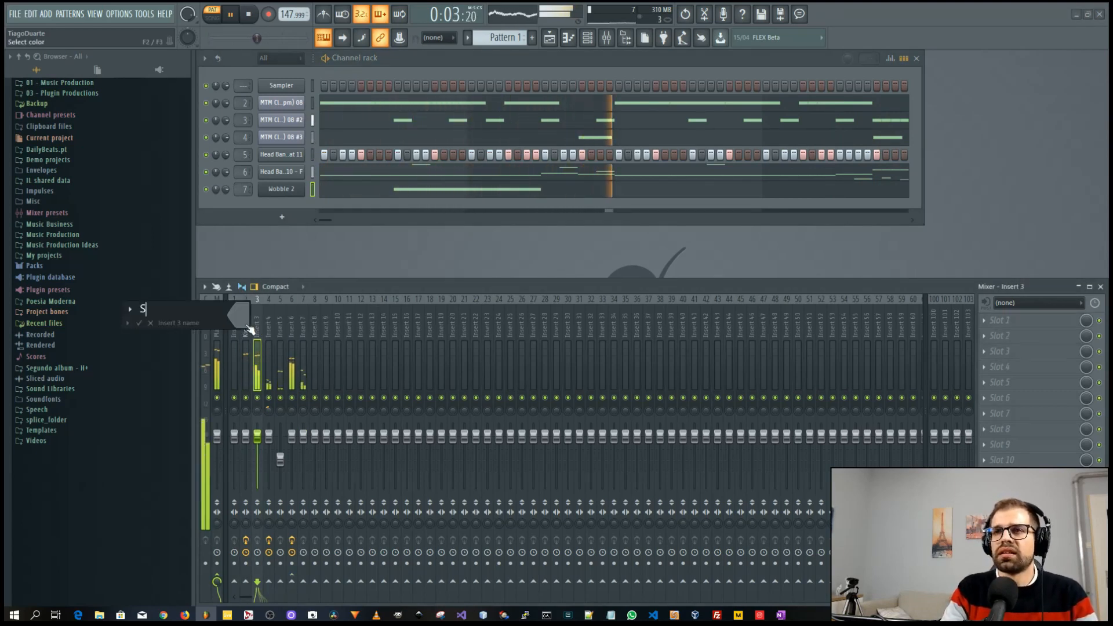
{"action": "type", "text": "nare"}
{"action": "key", "text": "Tab"}
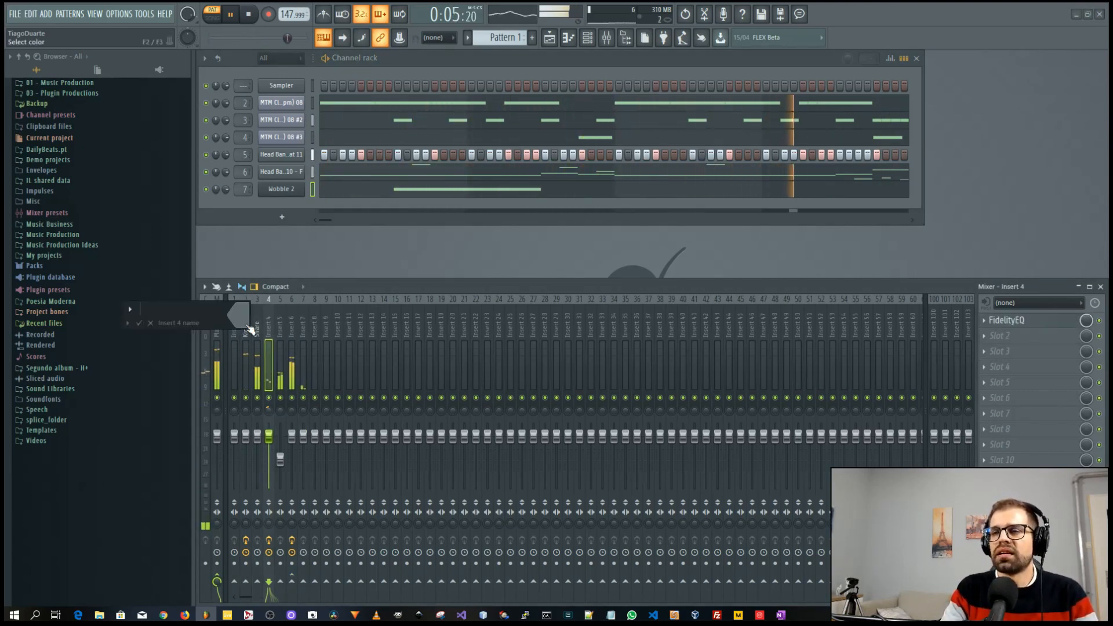
{"action": "type", "text": "OHH"}
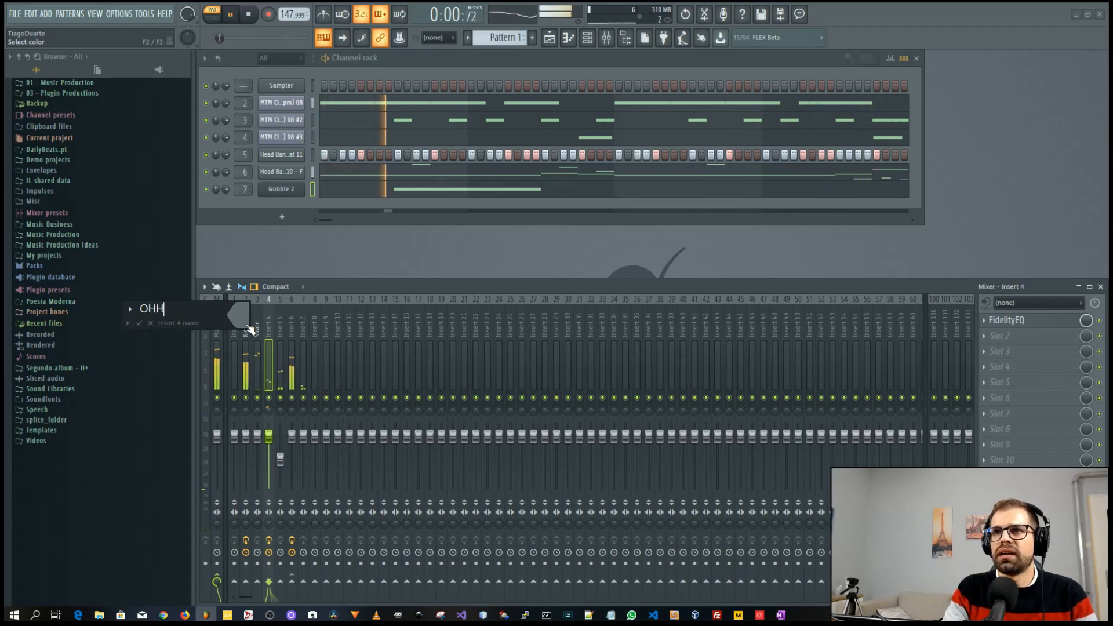
{"action": "key", "text": "Tab"}
{"action": "type", "text": "HH"}
{"action": "key", "text": "Return"}
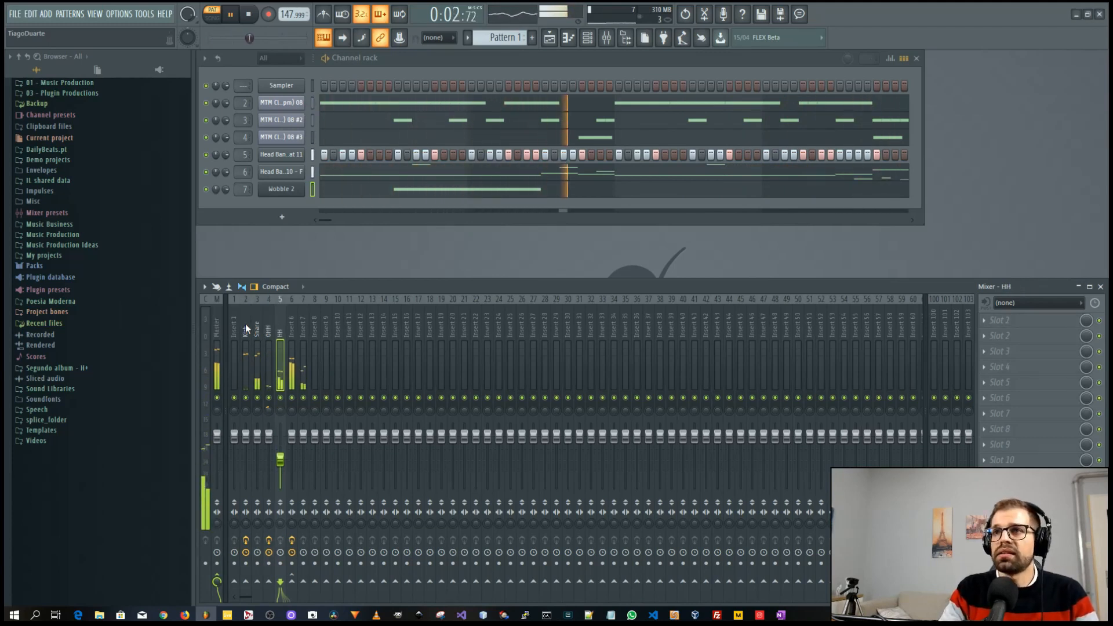
Name mixer track 6 808 and mixer track 7 Wobble.
{"action": "key", "text": "Tab"}
{"action": "type", "text": "808"}
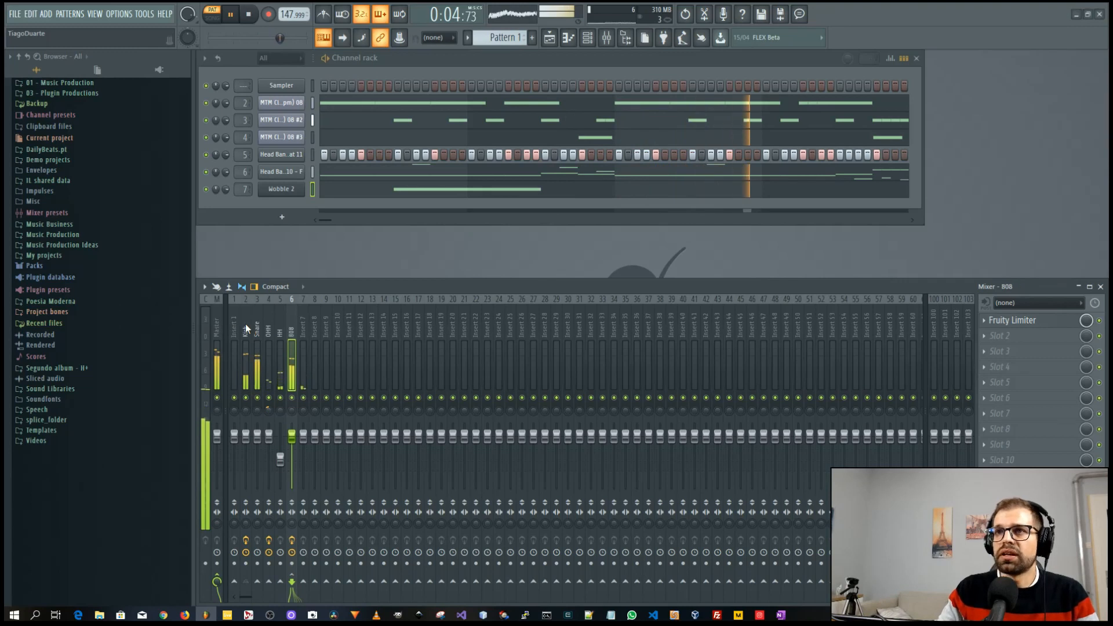
{"action": "key", "text": "Tab"}
{"action": "type", "text": "W"}
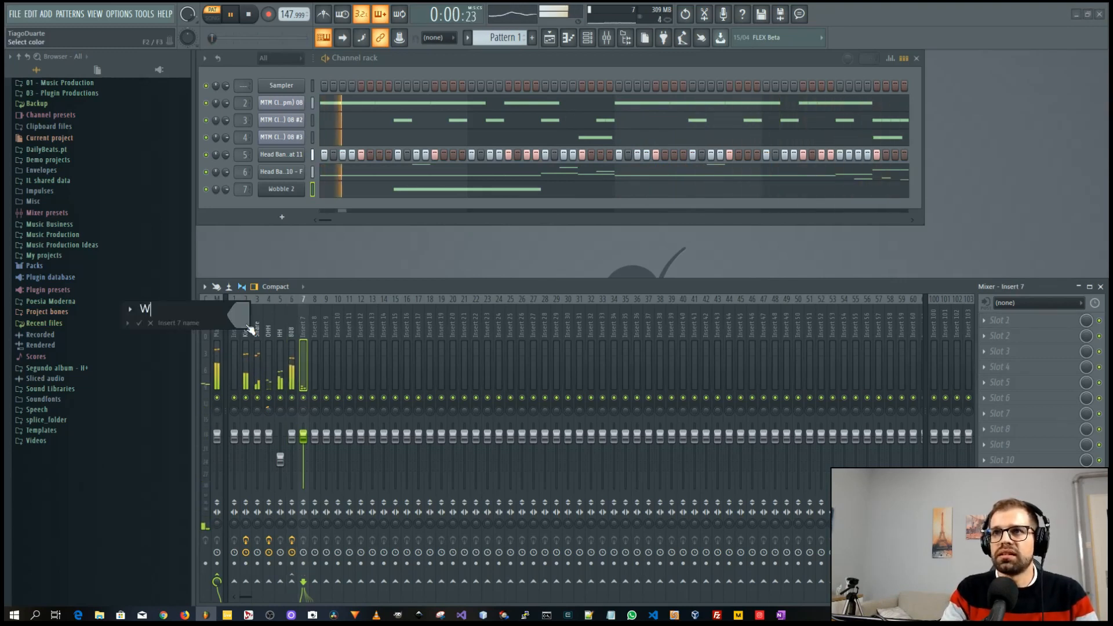
{"action": "type", "text": "oo"}
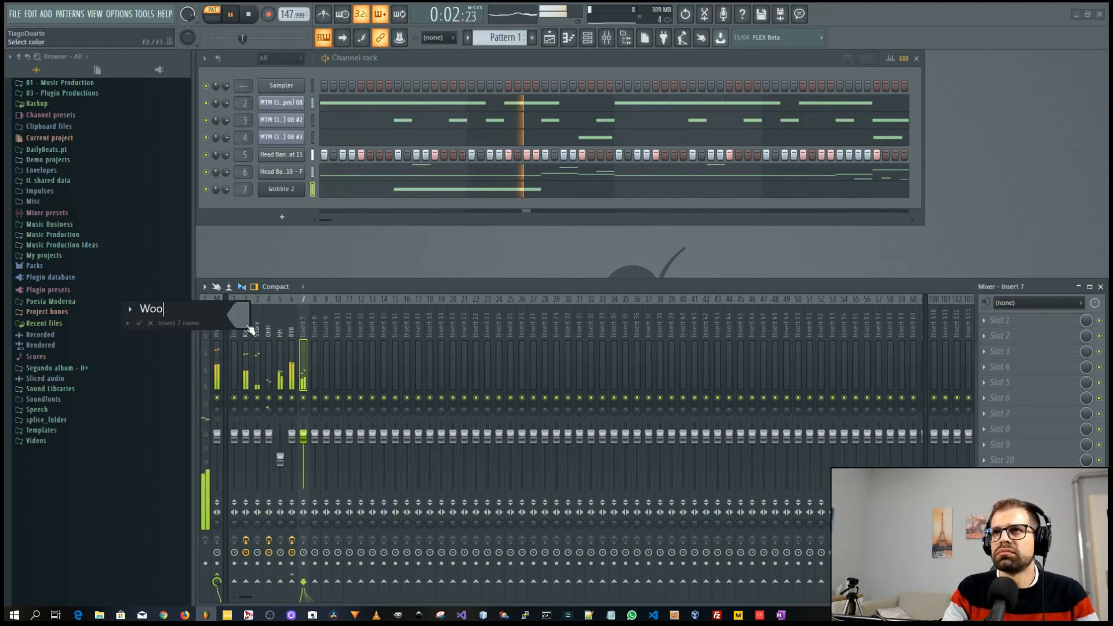
{"action": "type", "text": "bble"}
{"action": "key", "text": "Return"}
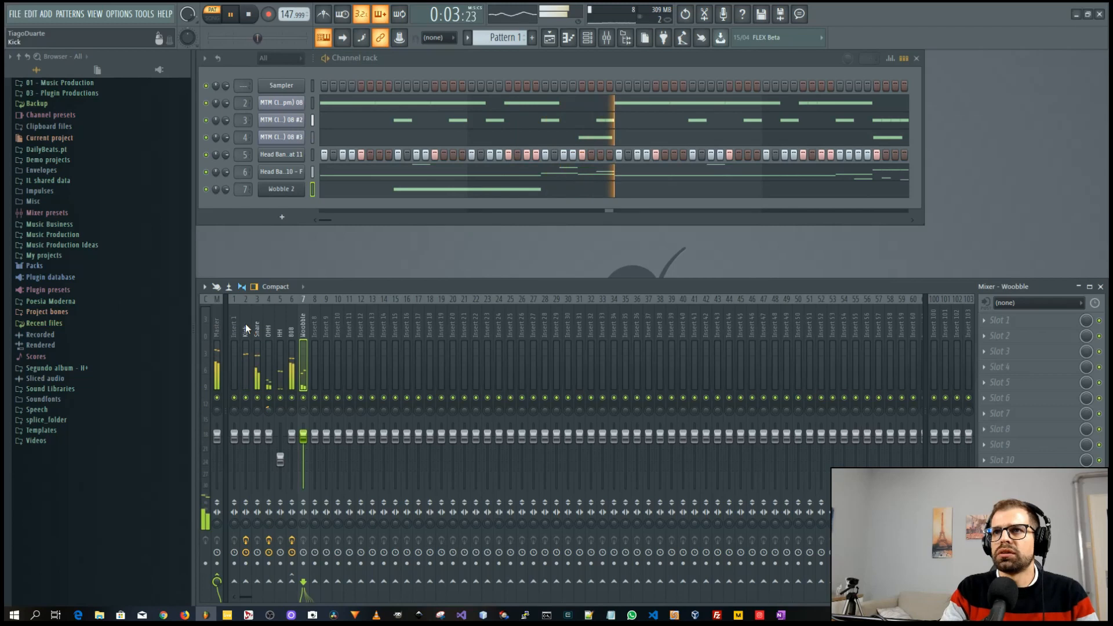
{"action": "middle_click", "coordinate": [306, 332]}
{"action": "left_click", "coordinate": [349, 323]}
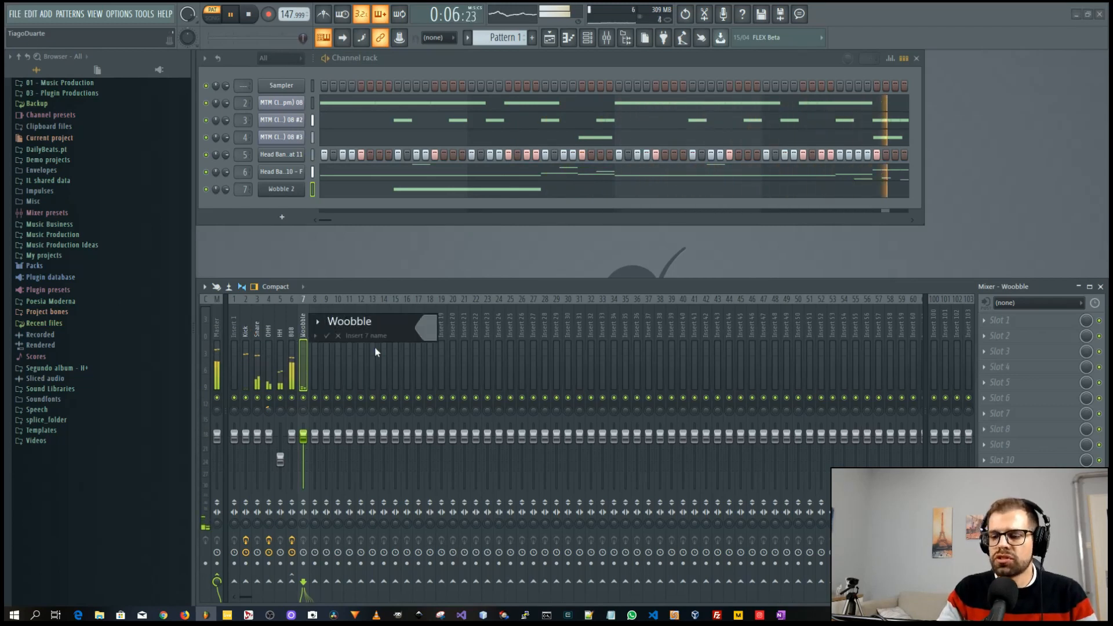
{"action": "key", "text": "BackSpace"}
{"action": "key", "text": "Return"}
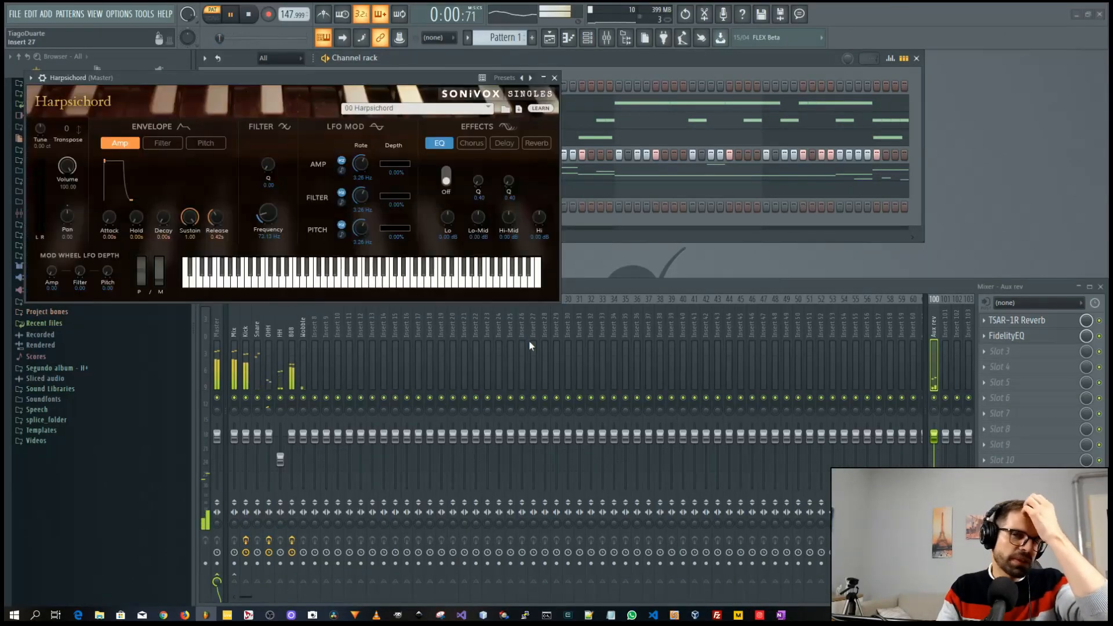
Review the Harpsichord's notes in the piano roll, briefly selecting the F5 and F6 at the start of bar 3.
{"action": "left_click_drag", "start_coordinate": [261, 70], "coordinate": [538, 157]}
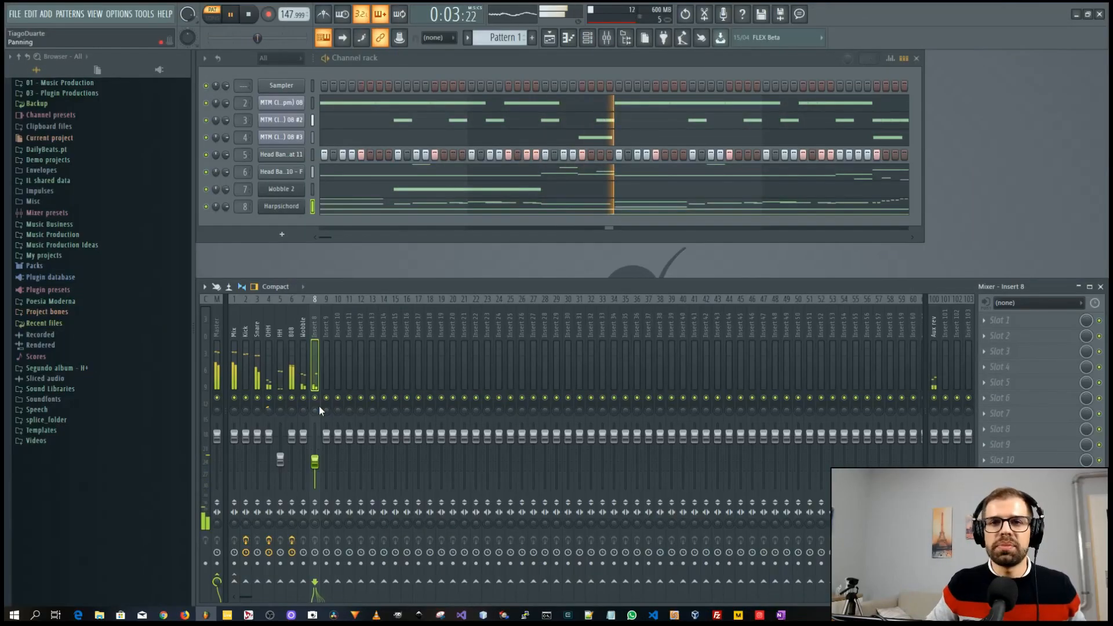
{"action": "left_click", "coordinate": [579, 207]}
{"action": "left_click_drag", "start_coordinate": [470, 338], "coordinate": [465, 147]}
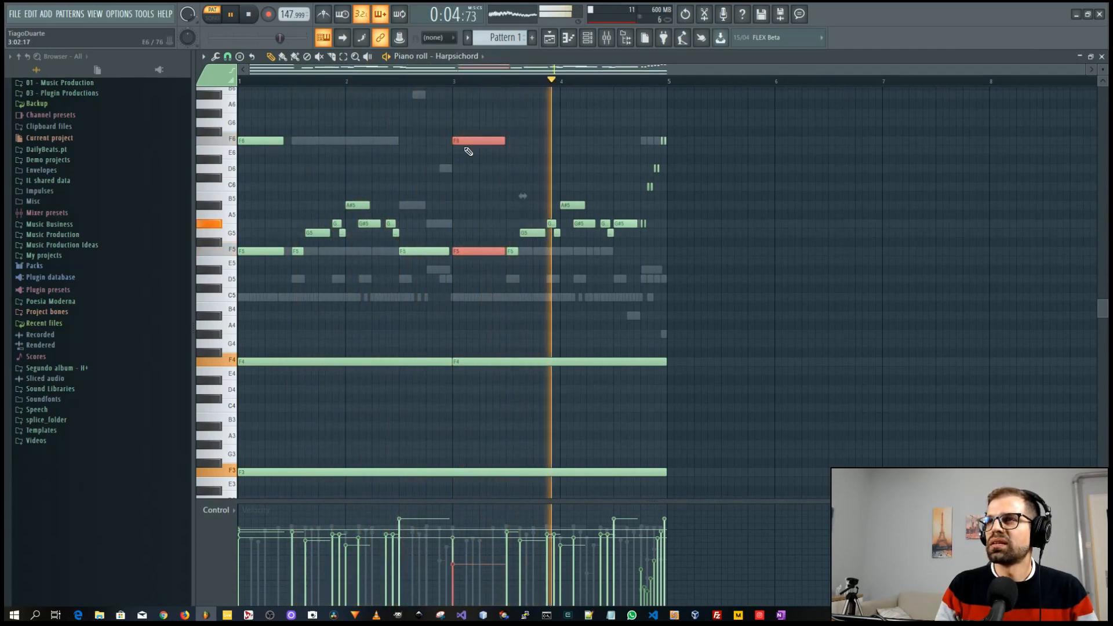
{"action": "left_click", "coordinate": [472, 209], "text": "ctrl"}
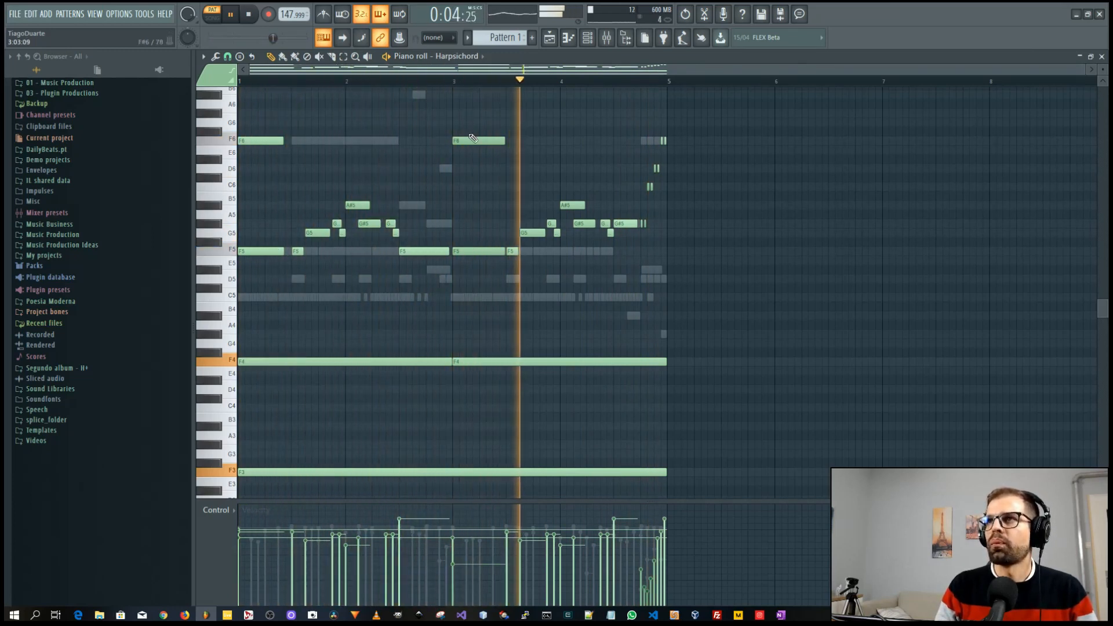
{"action": "key", "text": "Escape"}
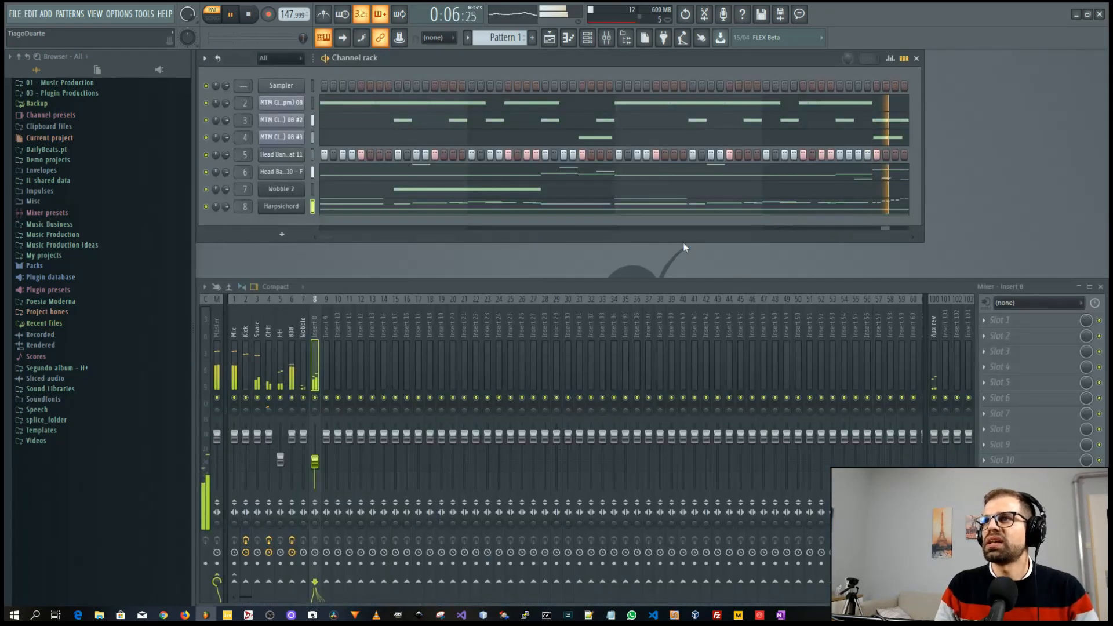
Lower mixer track 8 to about -16.5 dB and load Fruity Reeverb 2 in its first effect slot.
{"action": "left_click_drag", "start_coordinate": [315, 462], "coordinate": [315, 470]}
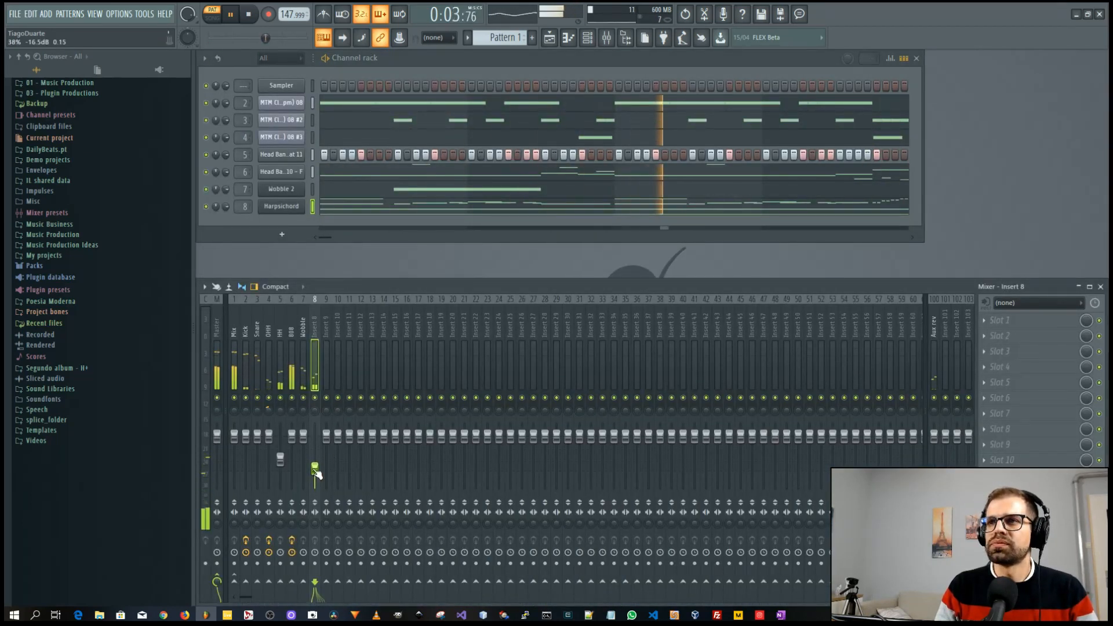
{"action": "left_click", "coordinate": [1015, 322]}
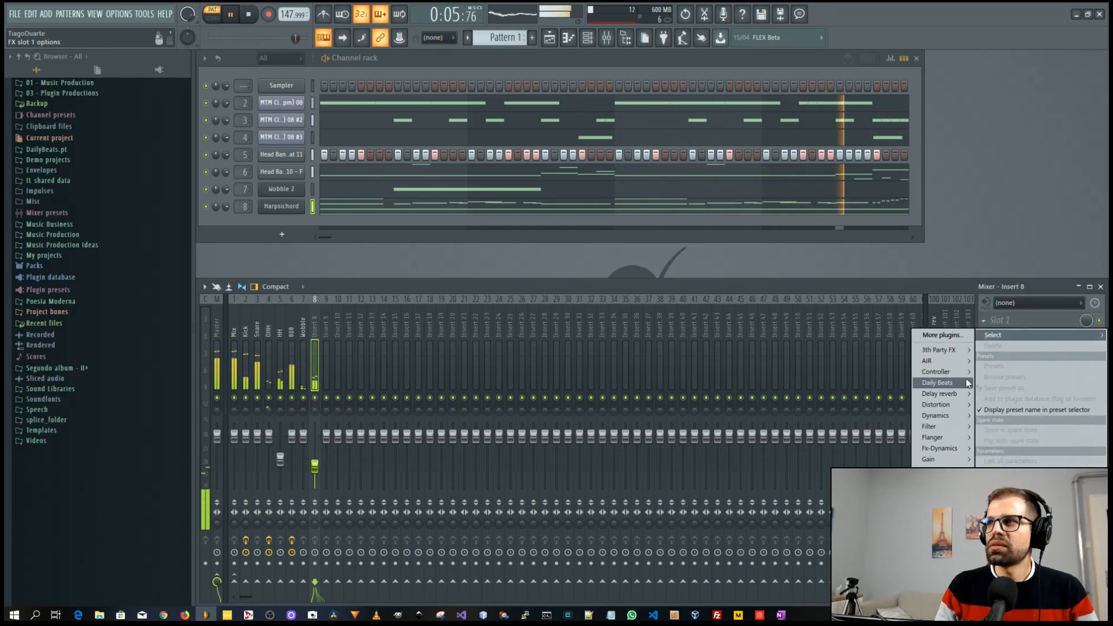
{"action": "mouse_move", "coordinate": [944, 383]}
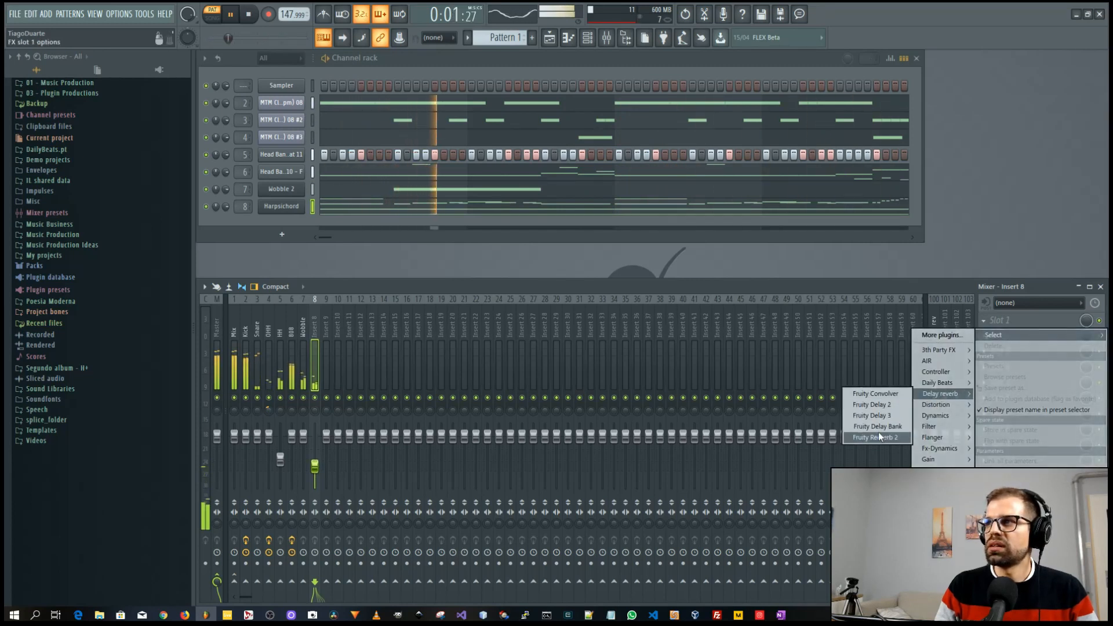
{"action": "left_click", "coordinate": [883, 436]}
Set Fruity Reeverb 2's dry level to 93% and wet level to 82%, and raise mixer track 8 to about -14 dB.
{"action": "left_click_drag", "start_coordinate": [158, 93], "coordinate": [281, 189]}
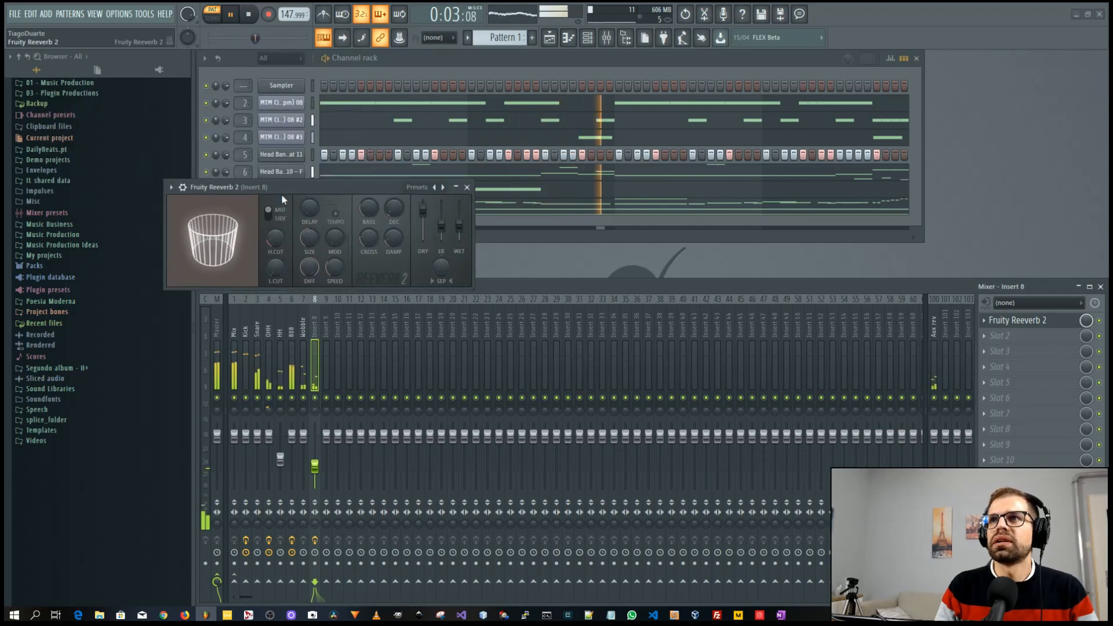
{"action": "left_click_drag", "start_coordinate": [459, 225], "coordinate": [423, 215]}
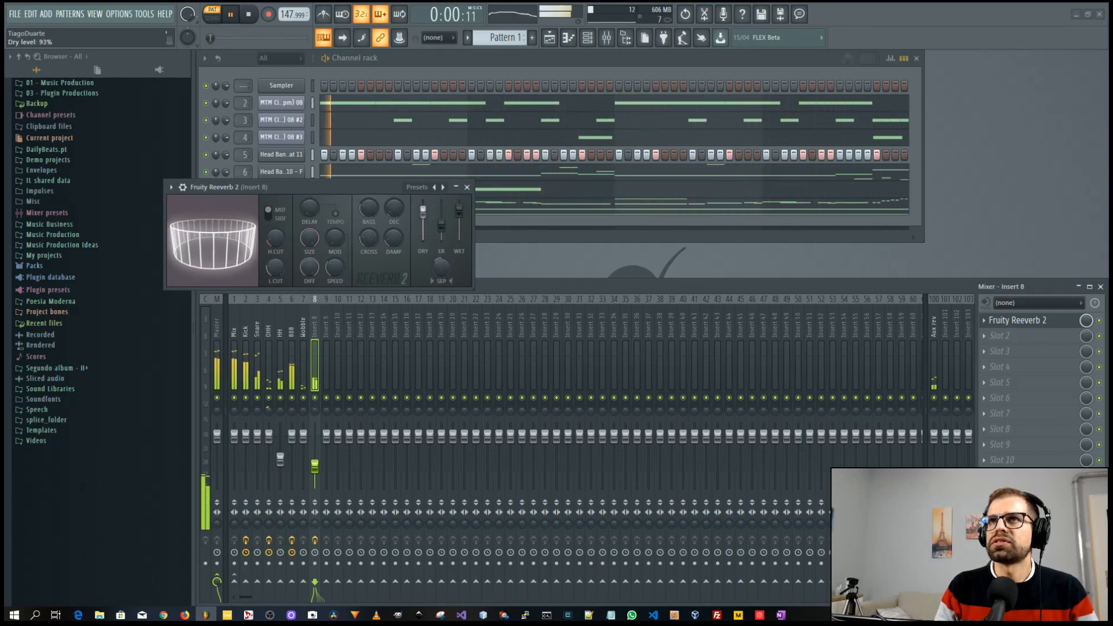
{"action": "left_click_drag", "start_coordinate": [459, 209], "coordinate": [459, 215]}
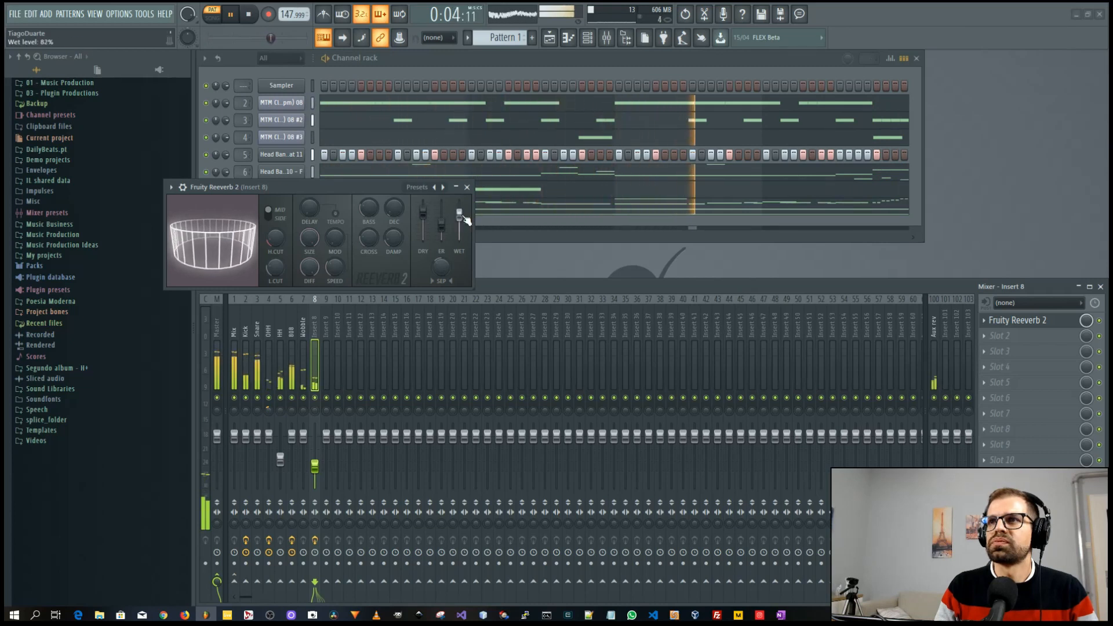
{"action": "left_click_drag", "start_coordinate": [316, 467], "coordinate": [316, 465]}
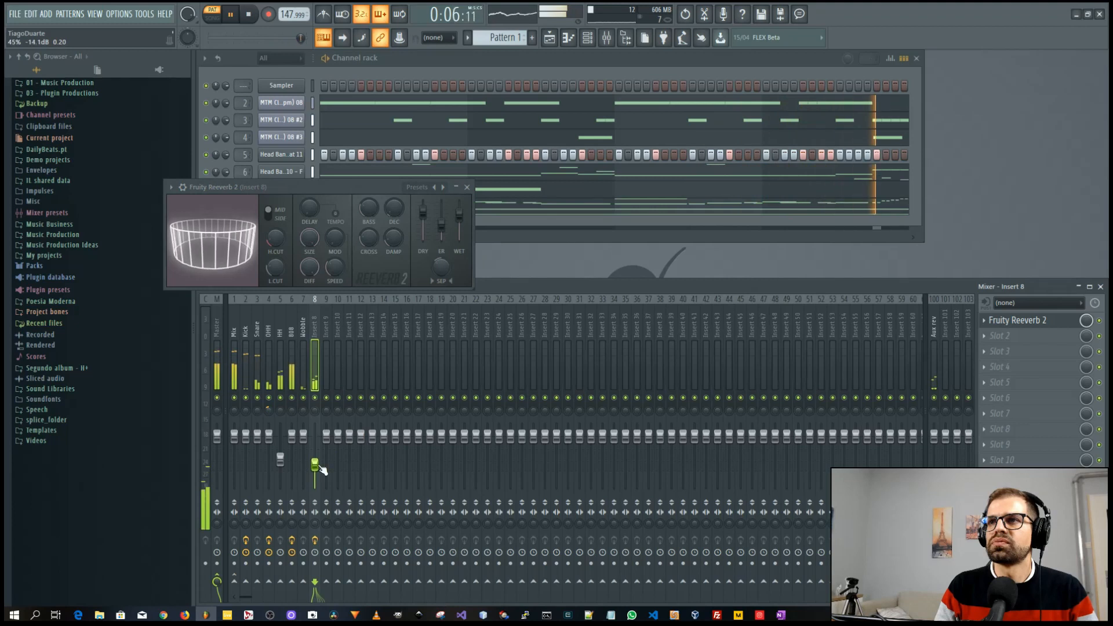
{"action": "left_click", "coordinate": [467, 187]}
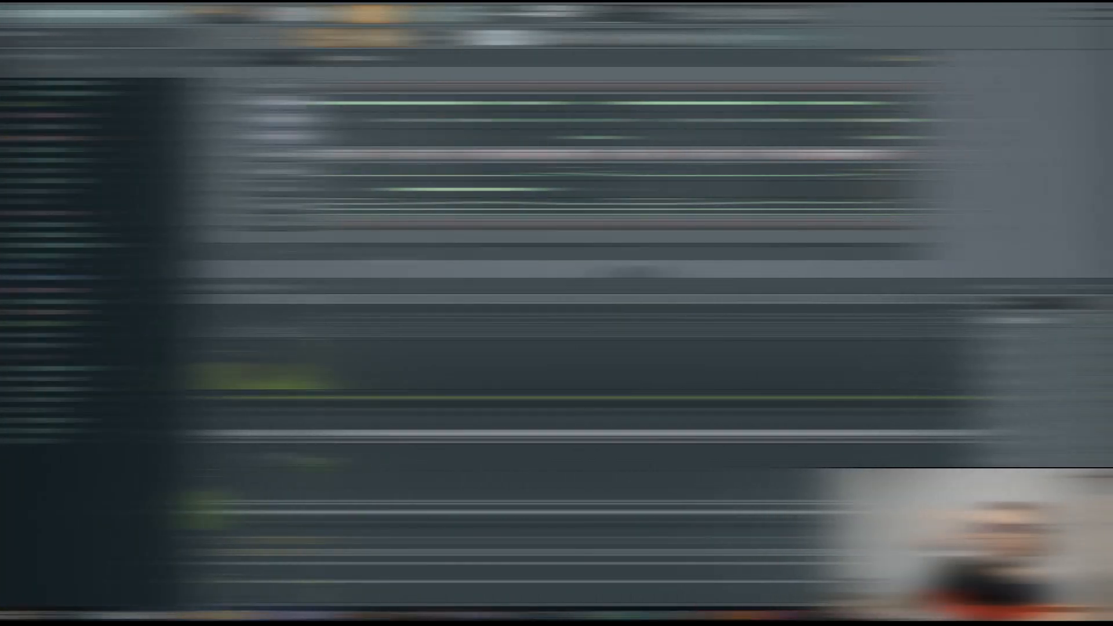
Draw an F5 note from the middle of bar 3 on the Xpand!2 channel and shorten it to about three quarters of a bar.
{"action": "right_click", "coordinate": [281, 225]}
{"action": "left_click", "coordinate": [328, 224]}
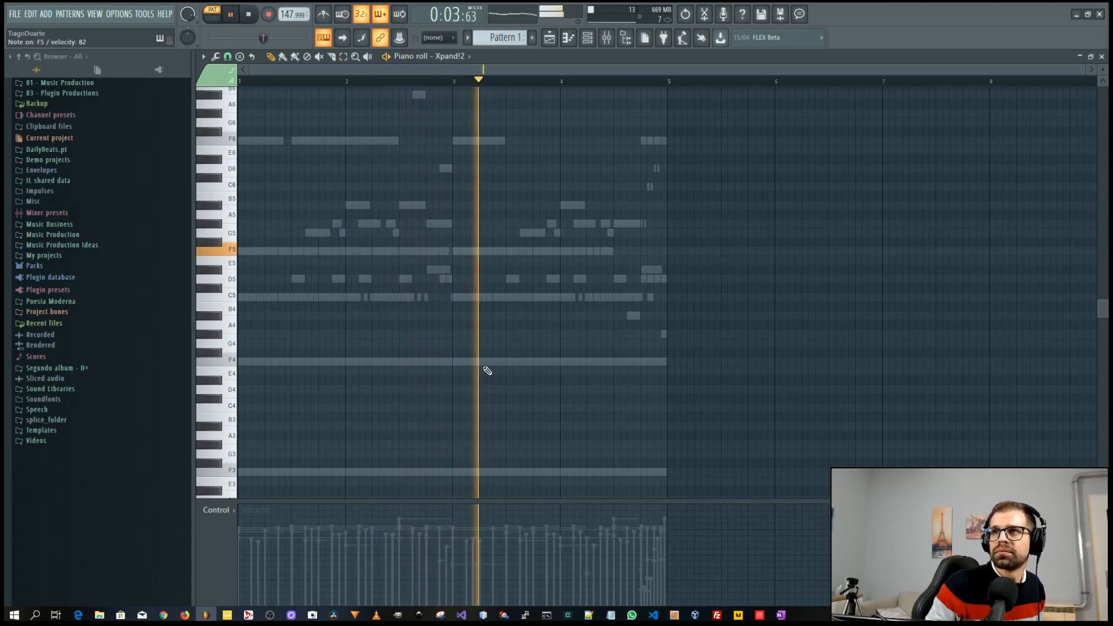
{"action": "left_click", "coordinate": [509, 252]}
{"action": "left_click_drag", "start_coordinate": [558, 253], "coordinate": [613, 252]}
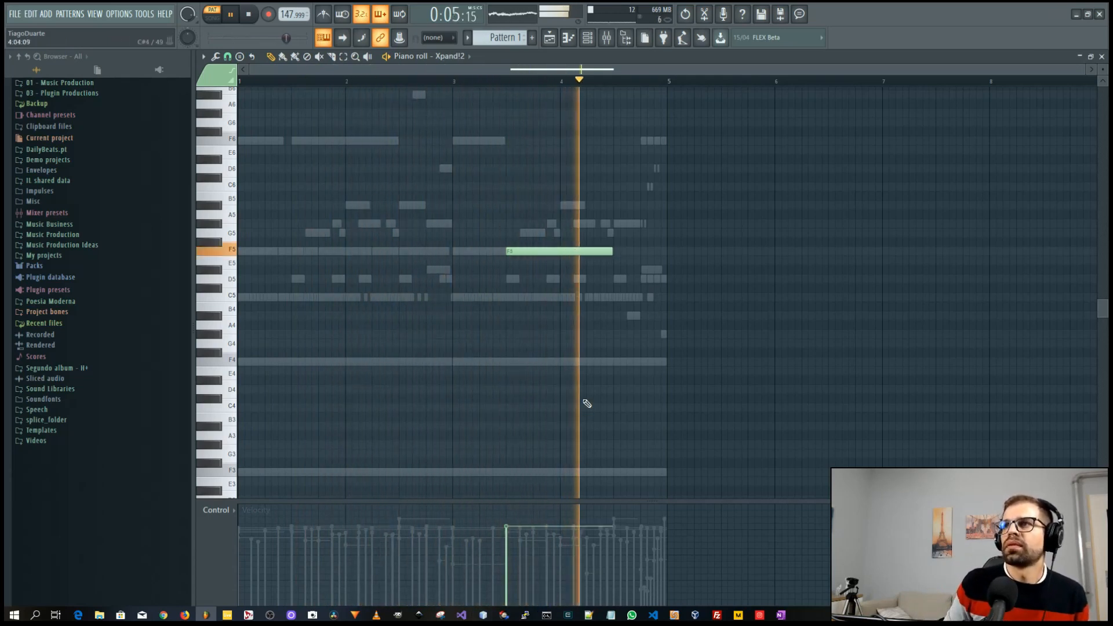
{"action": "key", "text": "Escape"}
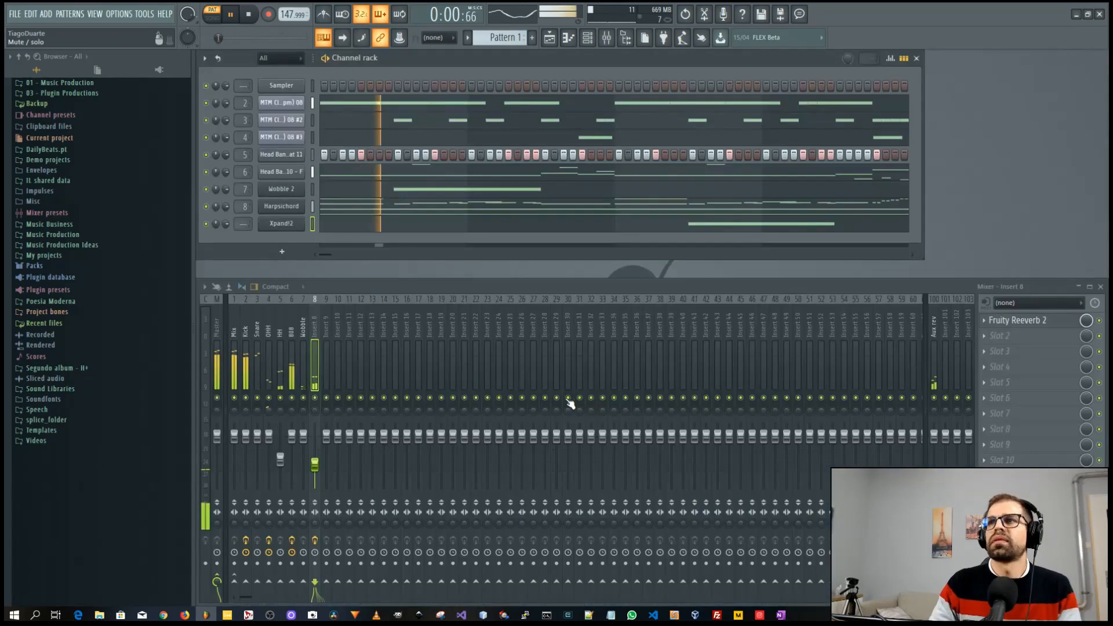
{"action": "left_click", "coordinate": [810, 224]}
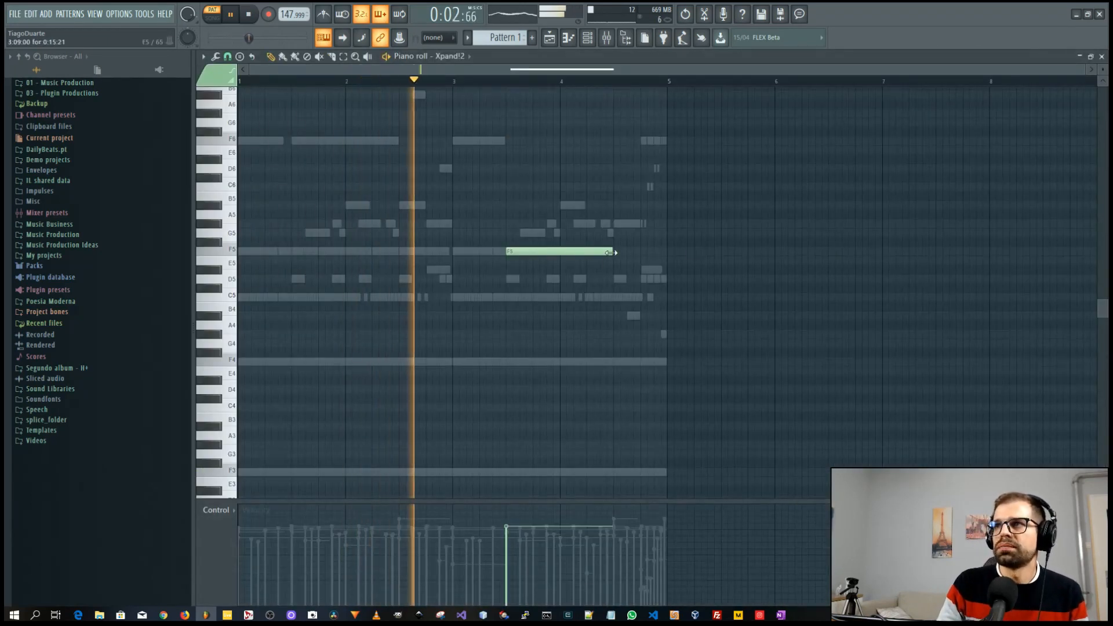
{"action": "key", "text": "Escape"}
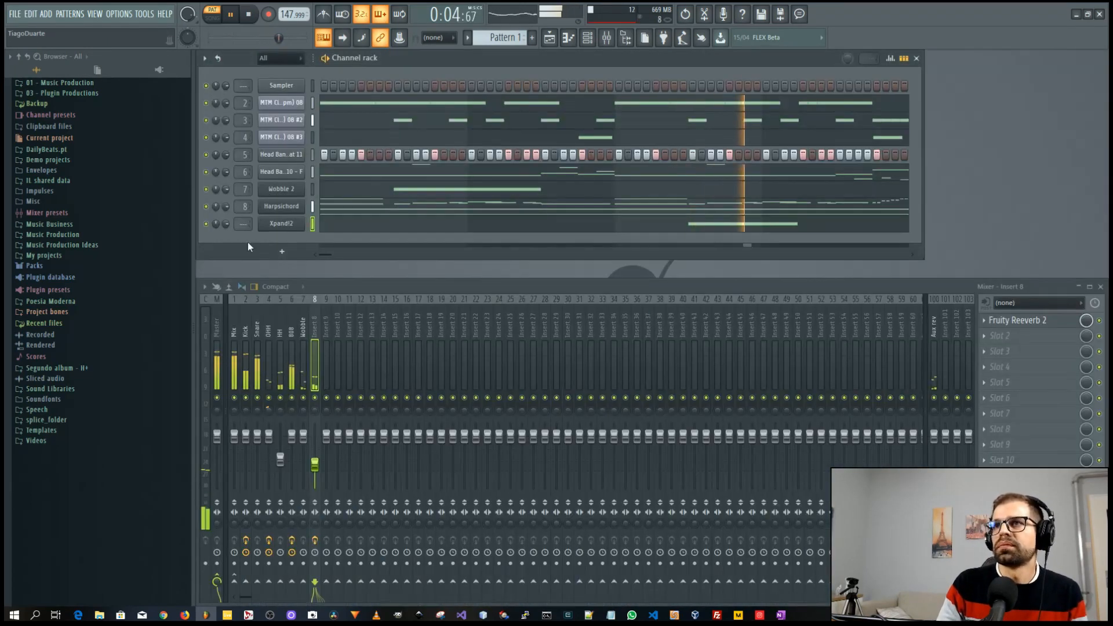
Route the Xpand!2 channel to mixer track 9 and name mixer tracks 8 and 9 Harp and Pad.
{"action": "left_click_drag", "start_coordinate": [245, 227], "coordinate": [246, 220]}
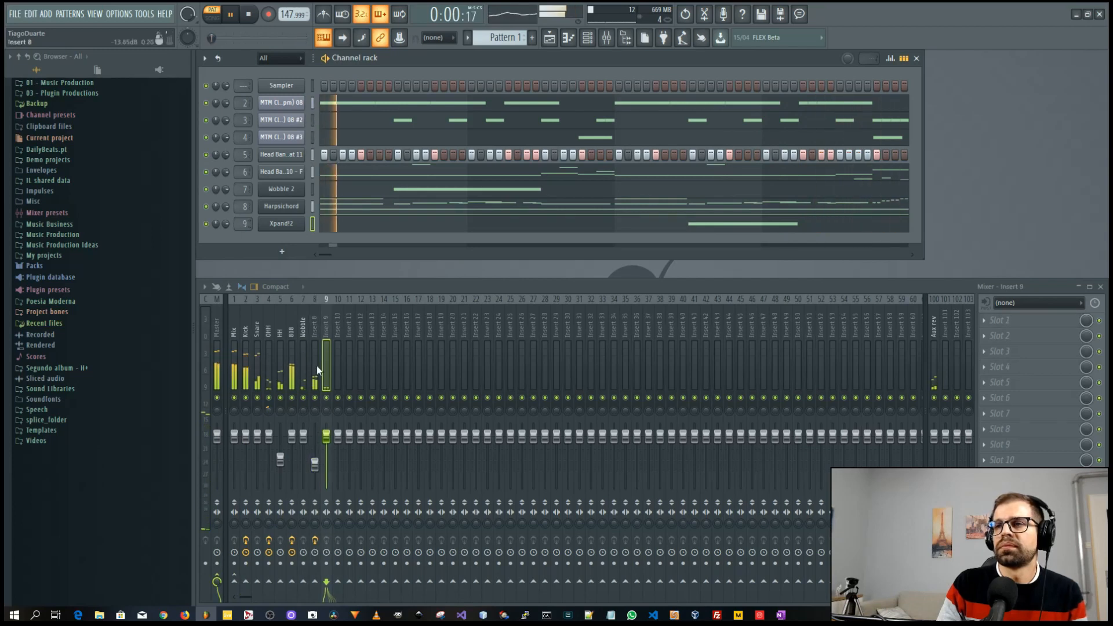
{"action": "double_click", "coordinate": [316, 325]}
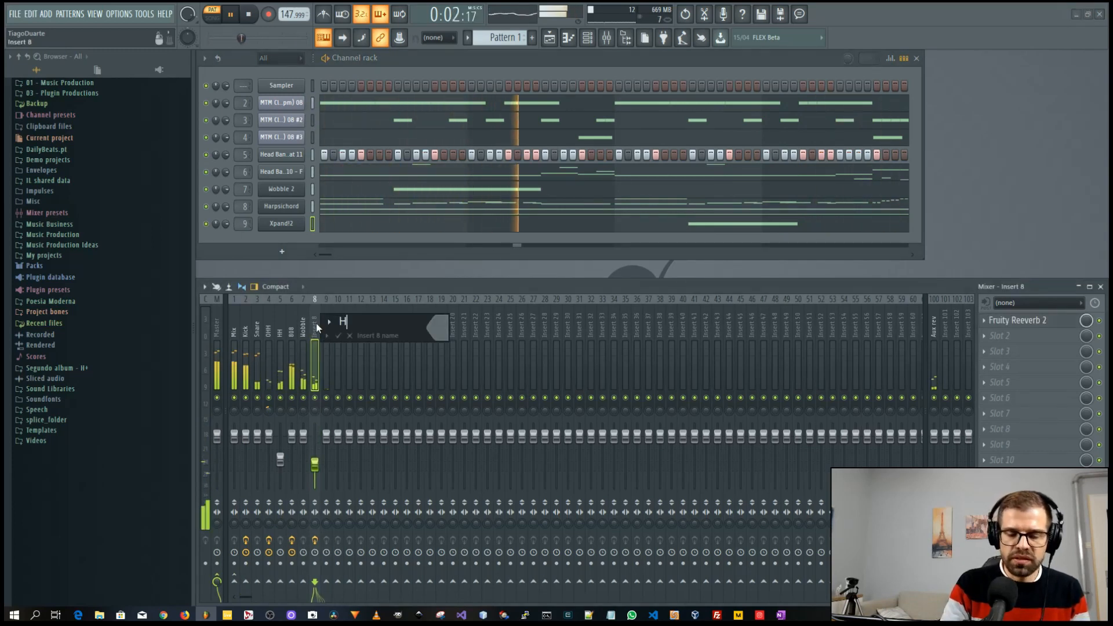
{"action": "type", "text": "Harp"}
{"action": "key", "text": "Return"}
{"action": "key", "text": "F2"}
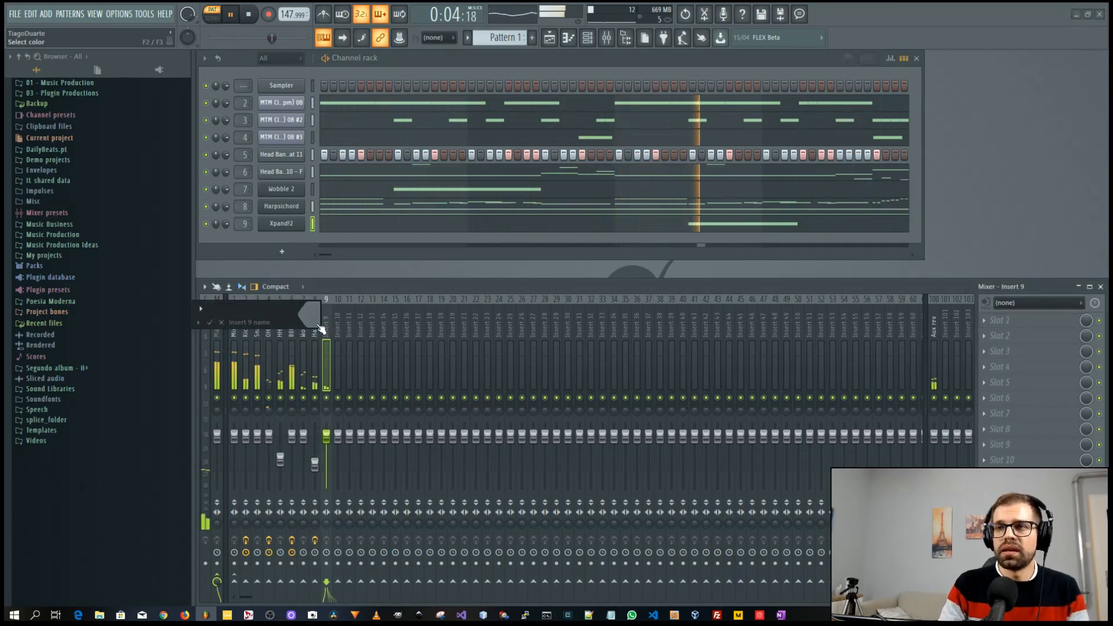
{"action": "type", "text": "Pad"}
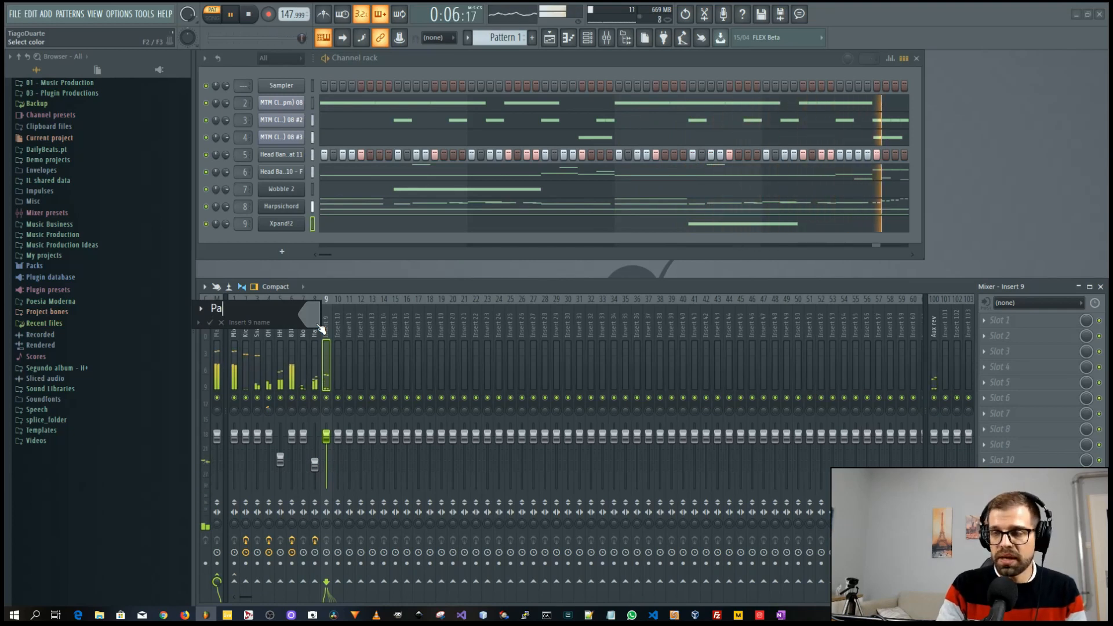
{"action": "key", "text": "Return"}
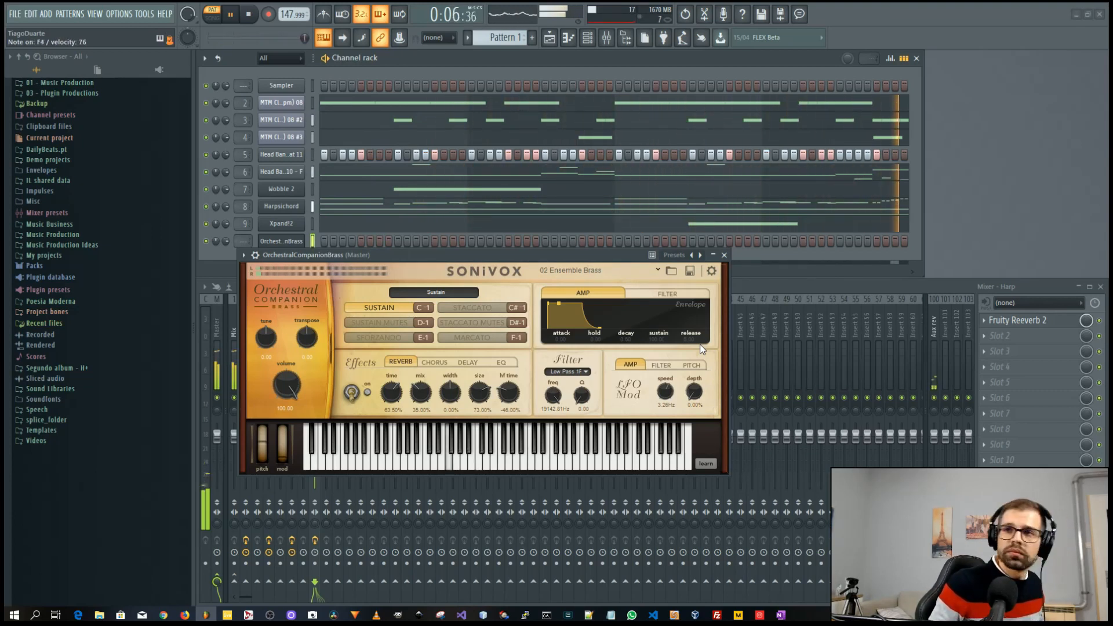
Try the Staccato, Sustain Mutes and Staccato Mutes articulations of the Orchestral Companion brass and close the instrument.
{"action": "left_click", "coordinate": [488, 304]}
{"action": "left_click", "coordinate": [368, 325]}
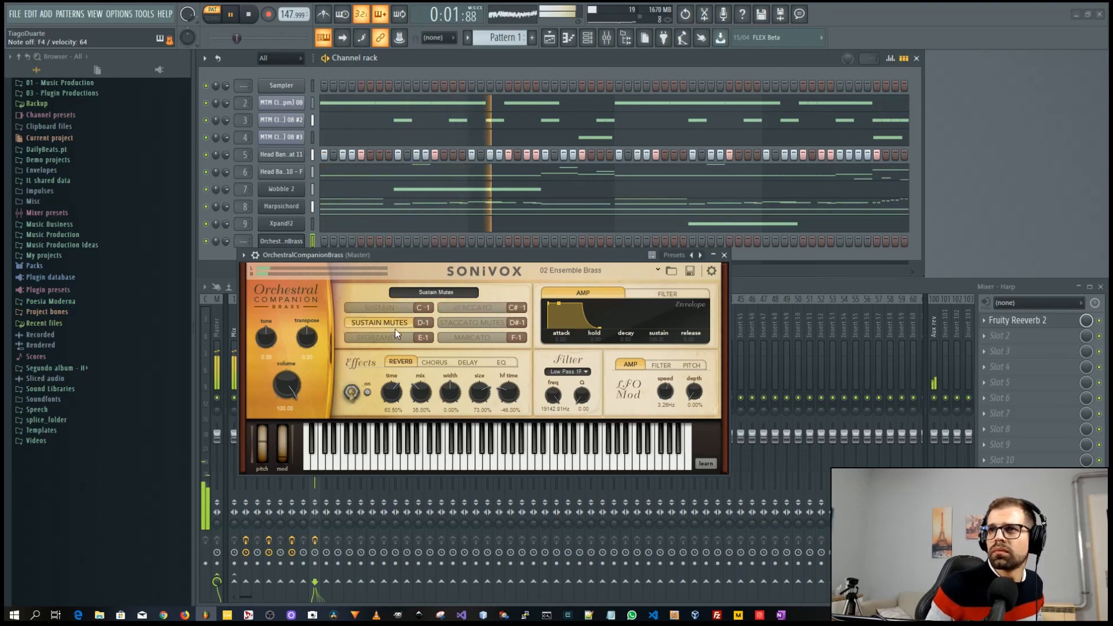
{"action": "left_click", "coordinate": [461, 325]}
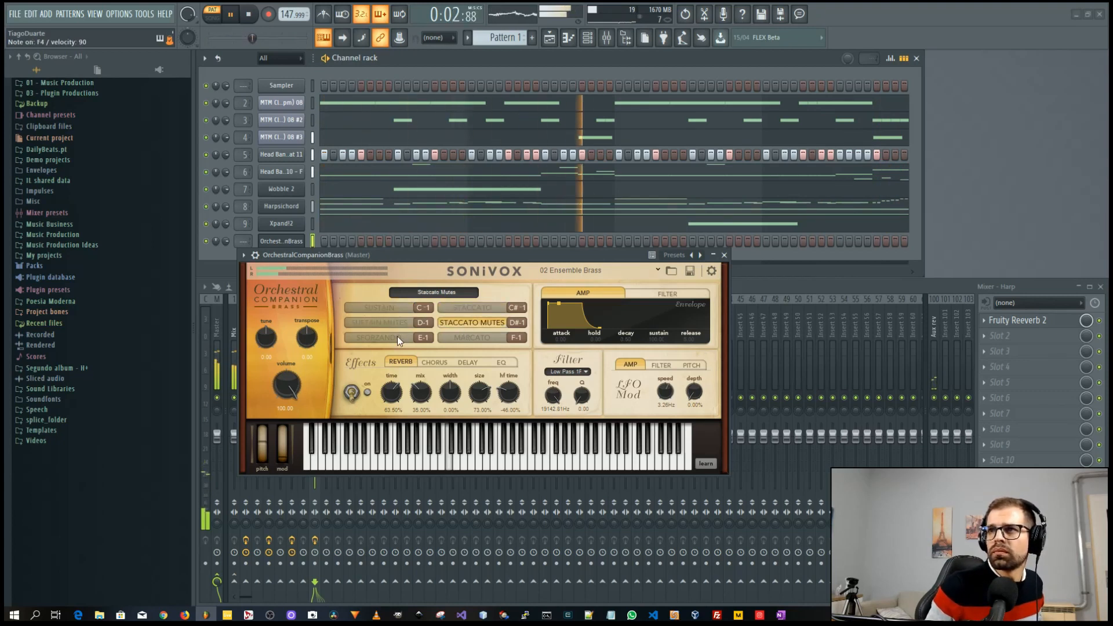
{"action": "left_click", "coordinate": [723, 255]}
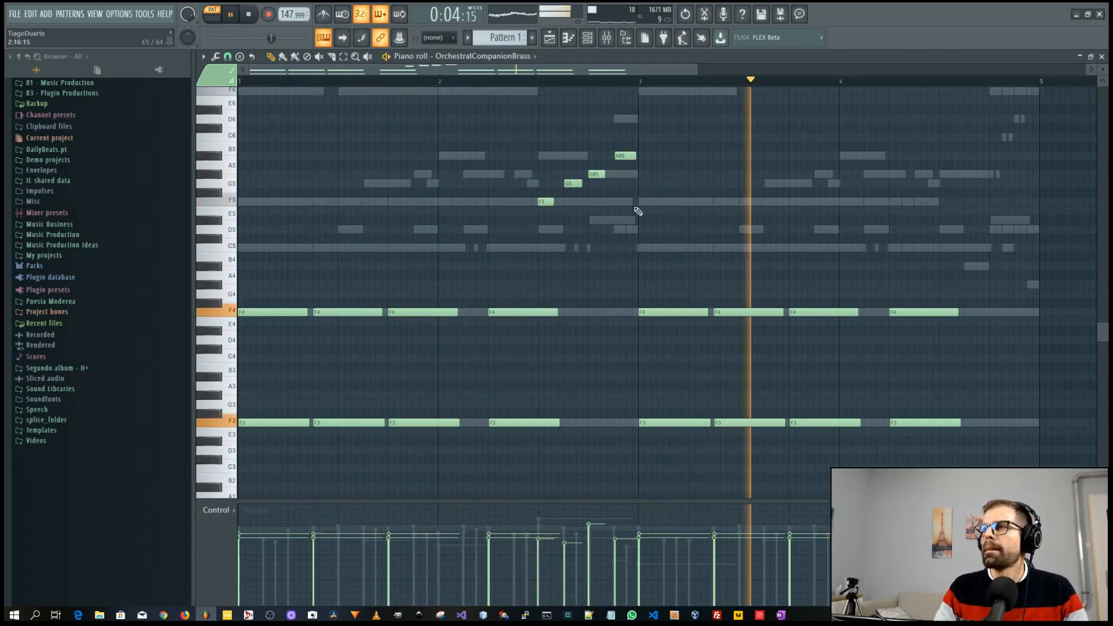
Move the last F3 and F4 brass notes in bar 4 slightly later and add two short F3 and F4 hits before them.
{"action": "left_click_drag", "start_coordinate": [649, 135], "coordinate": [484, 254]}
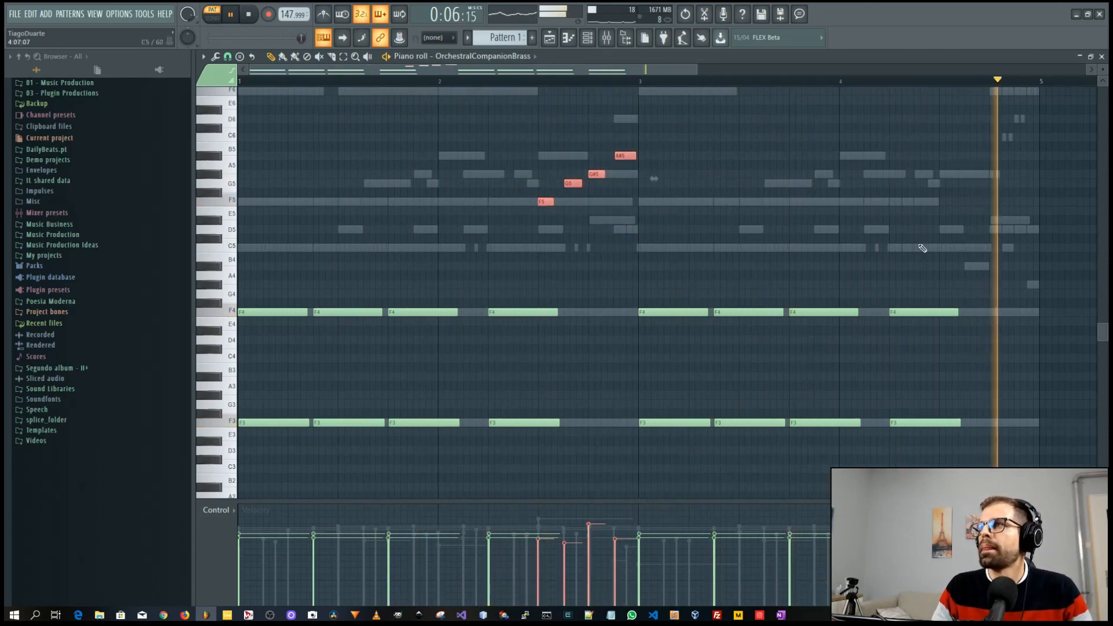
{"action": "mouse_move", "coordinate": [882, 253]}
{"action": "left_mouse_down"}
{"action": "mouse_move", "coordinate": [673, 259]}
{"action": "mouse_move", "coordinate": [679, 290]}
{"action": "left_mouse_up"}
{"action": "scroll", "coordinate": [566, 295], "scroll_direction": "up", "scroll_amount": 5}
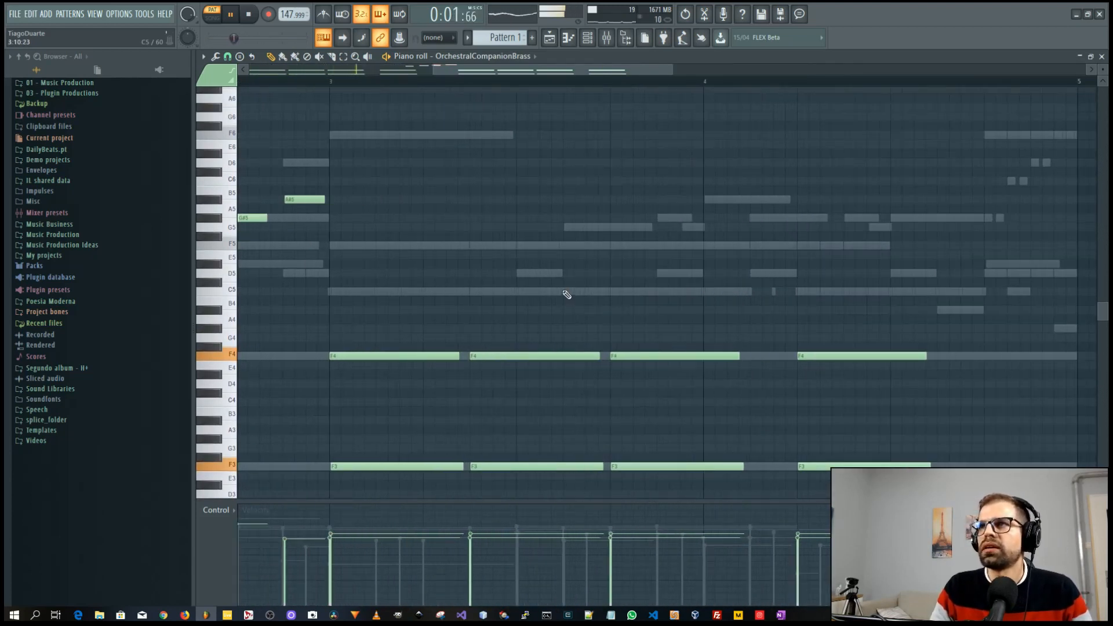
{"action": "scroll", "coordinate": [566, 295], "scroll_direction": "down", "scroll_amount": 3}
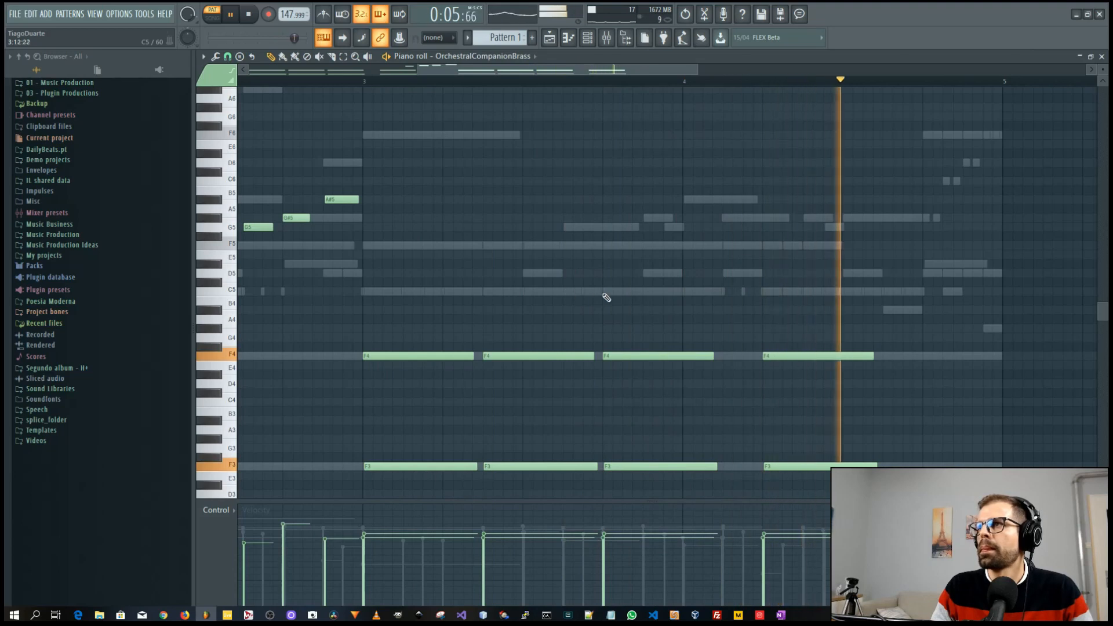
{"action": "left_click_drag", "start_coordinate": [787, 333], "coordinate": [777, 470]}
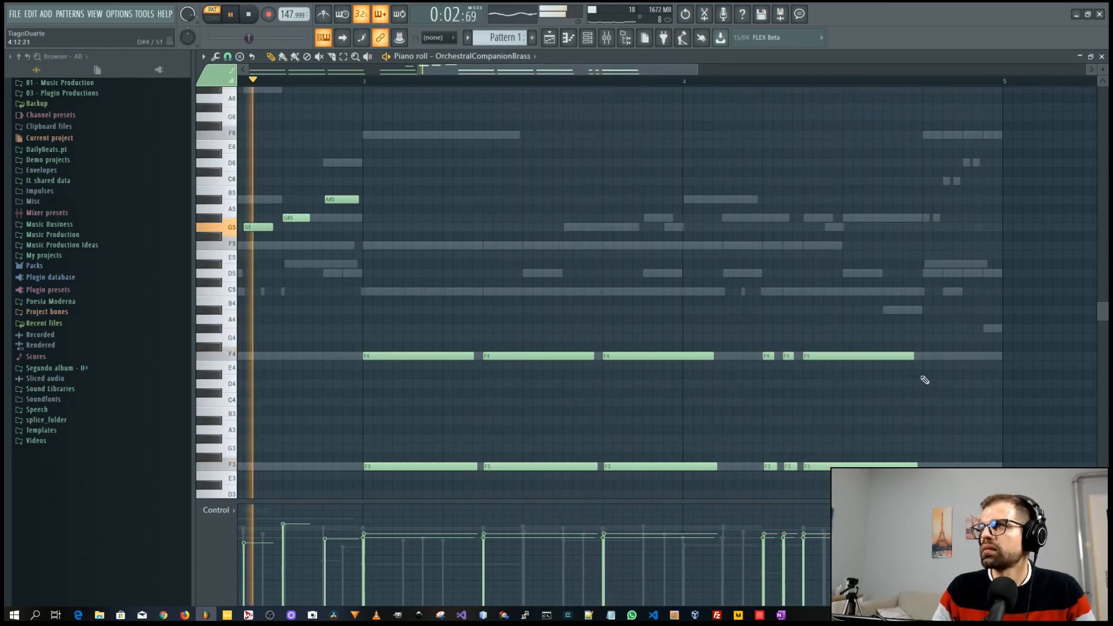
Copy the rising four-note brass run from the end of bar 2 to the end of bar 4 and change its third note to A5.
{"action": "scroll", "coordinate": [425, 259], "scroll_direction": "left", "scroll_amount": 1}
{"action": "left_click_drag", "start_coordinate": [444, 161], "coordinate": [485, 316]}
{"action": "left_click", "coordinate": [484, 316], "text": "ctrl"}
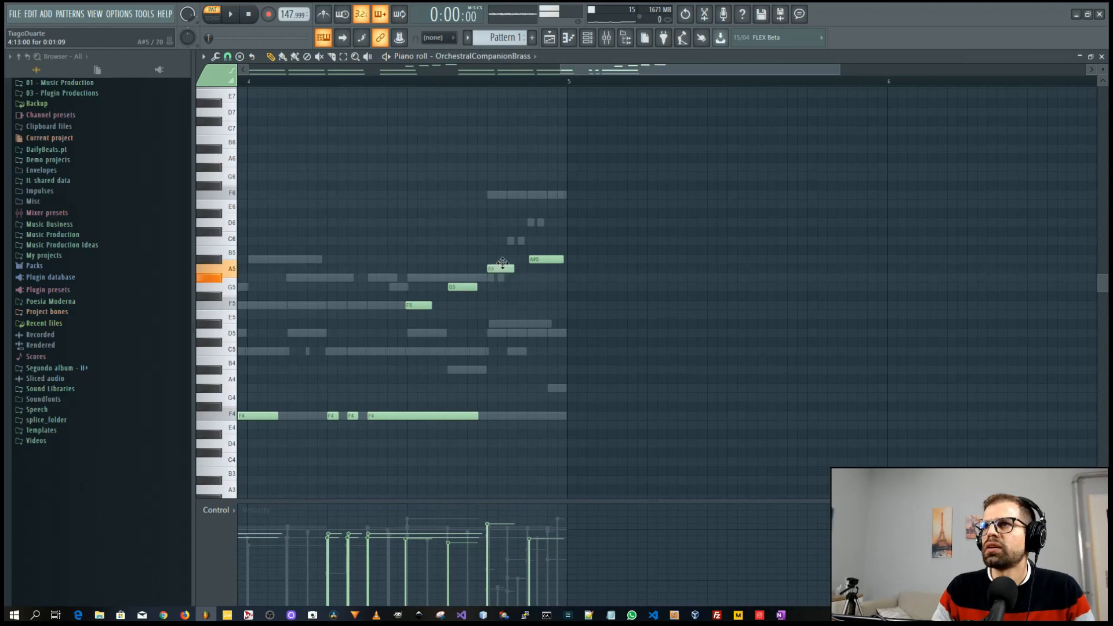
{"action": "left_click_drag", "start_coordinate": [503, 262], "coordinate": [562, 192]}
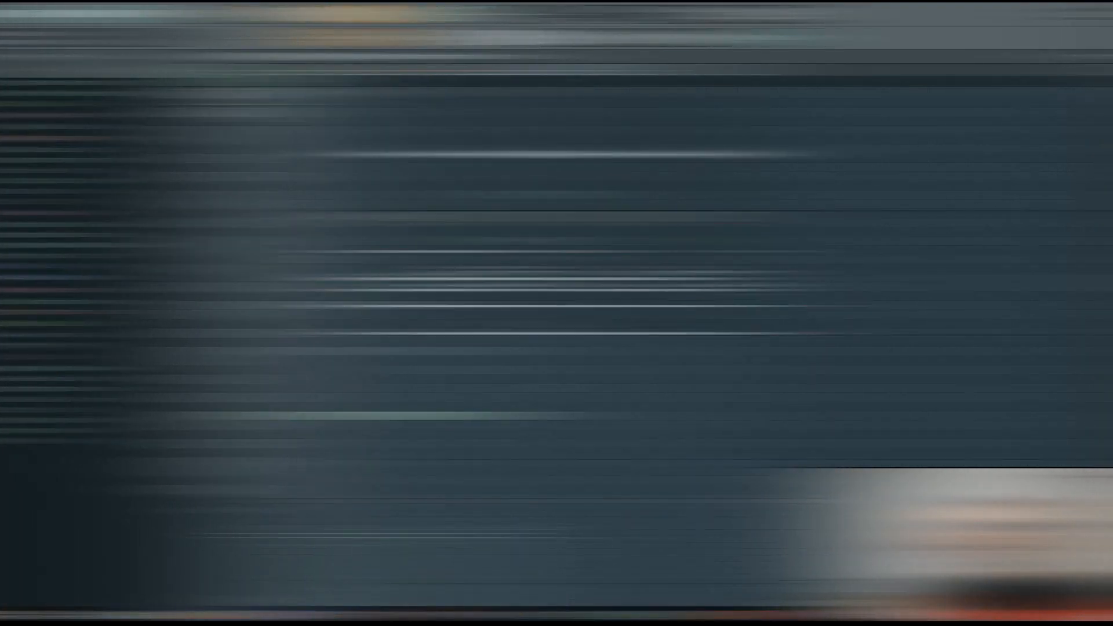
Play the arrangement, show all channels in the channel rack and route the Pattern 2 audio clip to mixer track 10.
{"action": "key", "text": "space"}
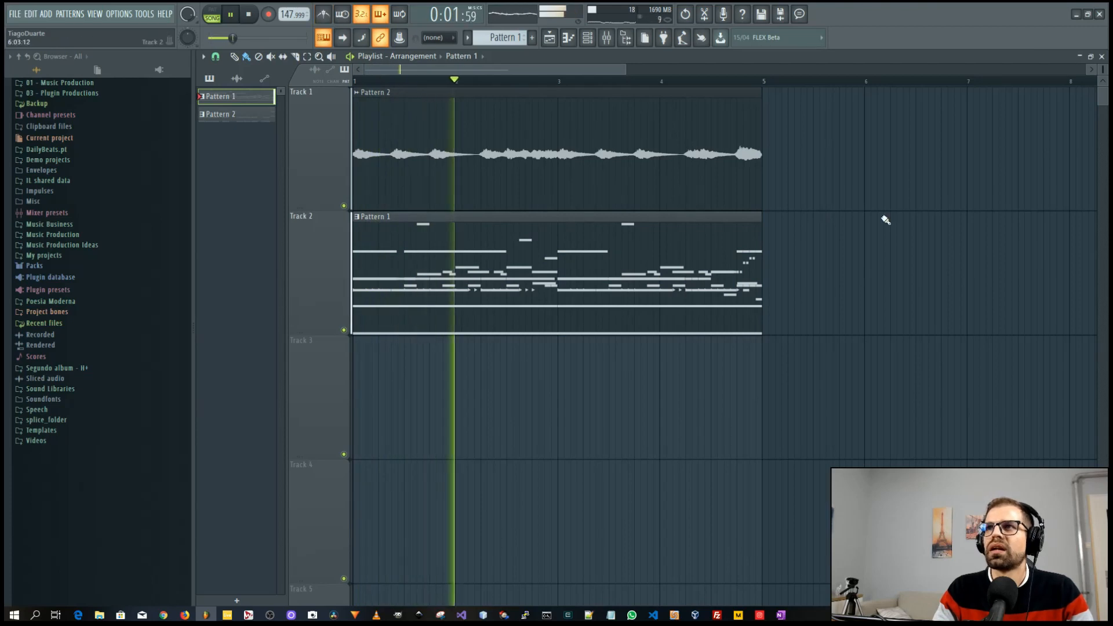
{"action": "left_click", "coordinate": [1101, 57]}
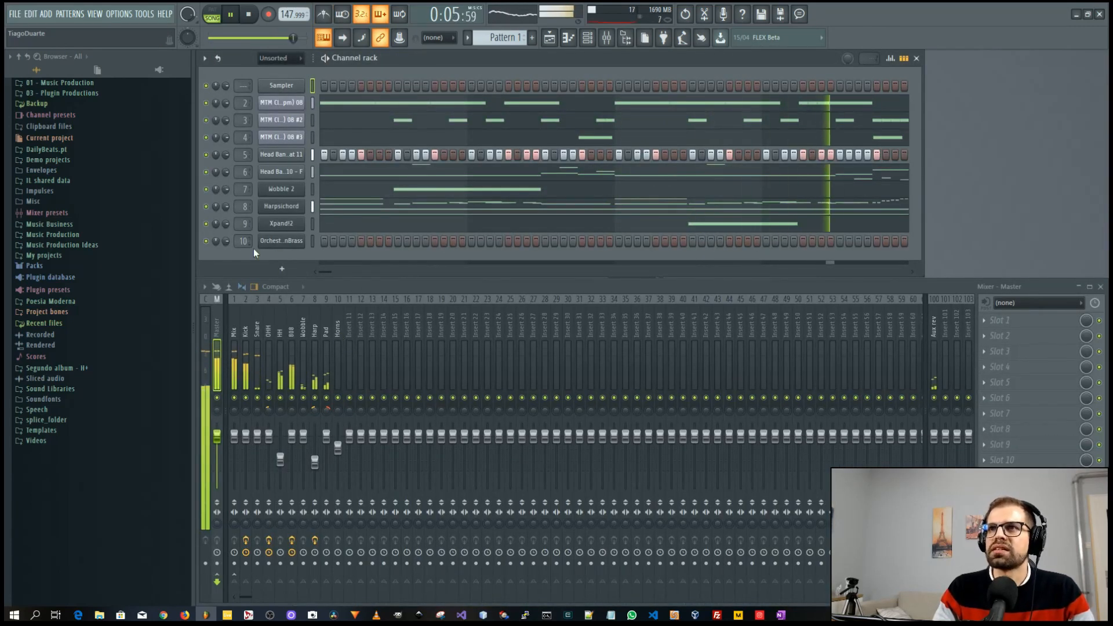
{"action": "left_click", "coordinate": [290, 59]}
{"action": "left_click", "coordinate": [285, 71]}
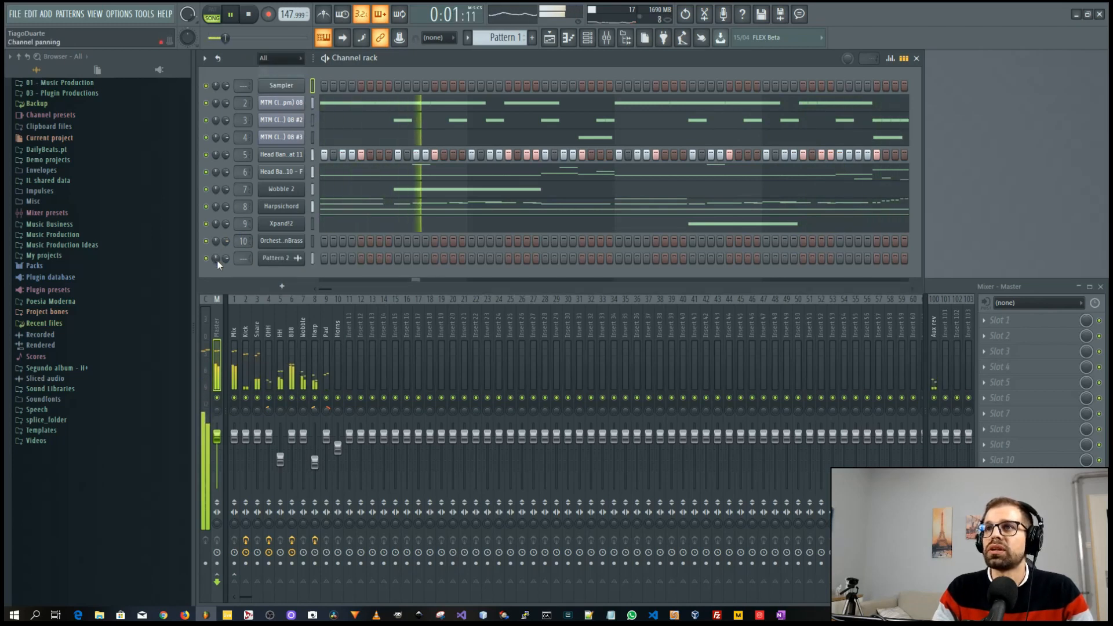
{"action": "left_click_drag", "start_coordinate": [244, 259], "coordinate": [243, 225]}
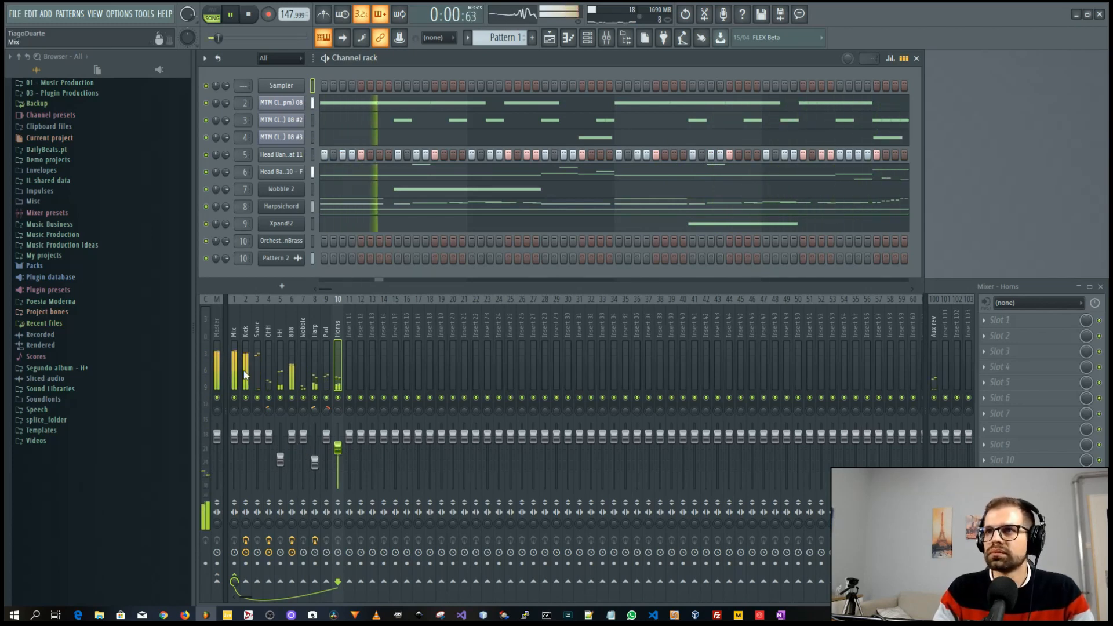
Raise the Horns mixer track's level to match the default faders and load splitEnhancer in its first effect slot.
{"action": "left_click_drag", "start_coordinate": [341, 449], "coordinate": [342, 439]}
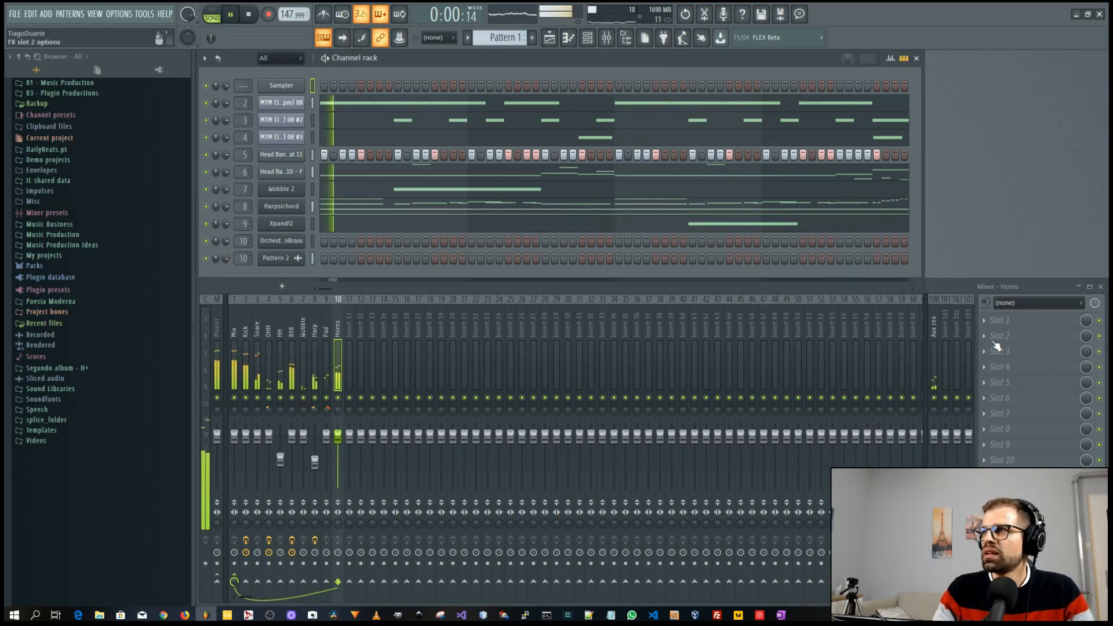
{"action": "left_click", "coordinate": [1018, 322]}
{"action": "mouse_move", "coordinate": [947, 387]}
{"action": "left_click", "coordinate": [864, 395]}
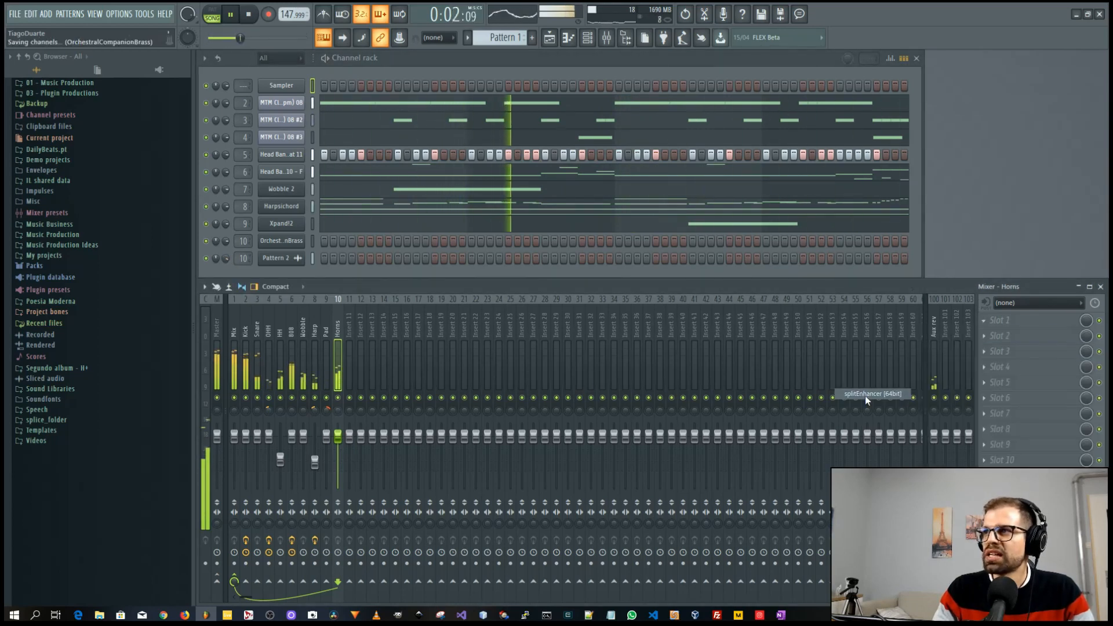
{"action": "left_click_drag", "start_coordinate": [210, 161], "coordinate": [315, 161]}
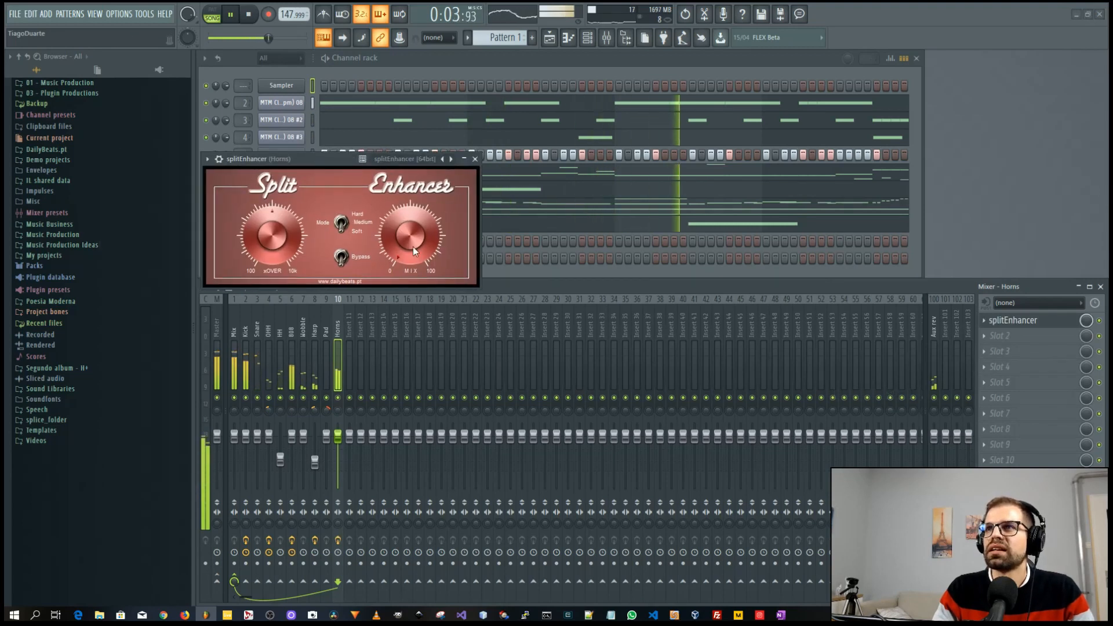
Switch splitEnhancer's mode with a 1775 Hz split and about 25% enhancer mix, and lower the Horns track's fader slightly.
{"action": "left_click", "coordinate": [341, 227]}
{"action": "left_click_drag", "start_coordinate": [269, 228], "coordinate": [277, 315]}
{"action": "left_click_drag", "start_coordinate": [407, 258], "coordinate": [401, 204]}
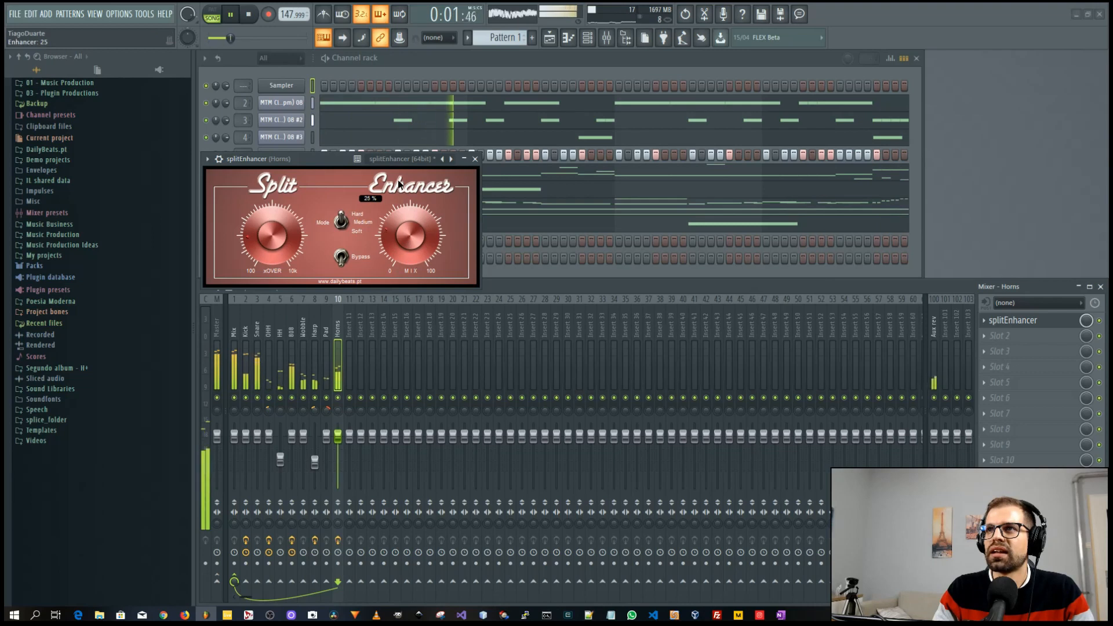
{"action": "left_click_drag", "start_coordinate": [281, 217], "coordinate": [280, 221]}
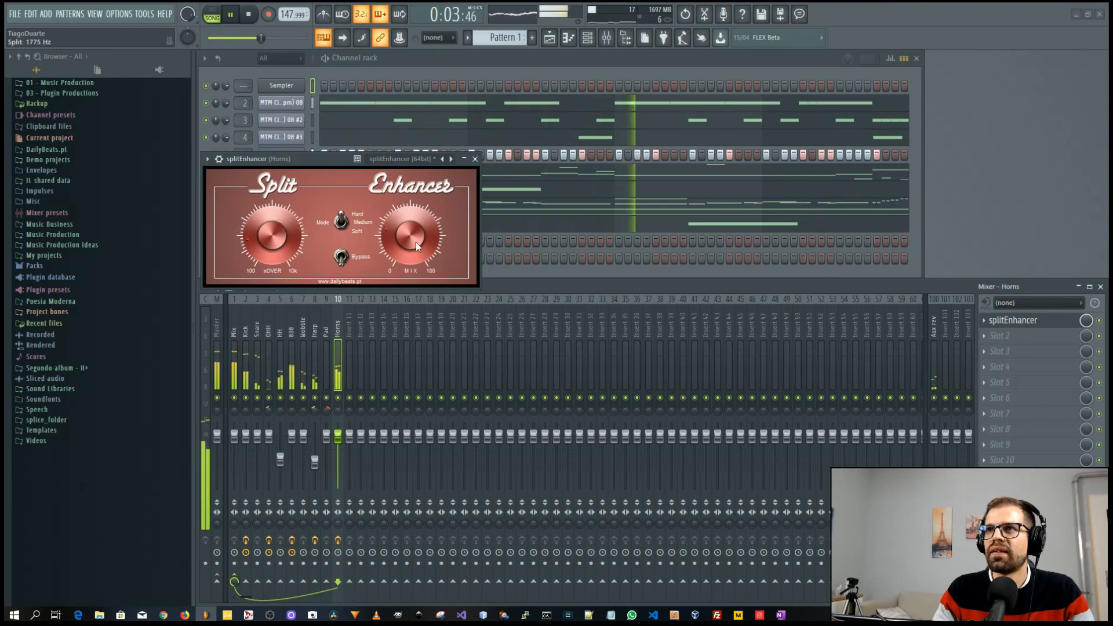
{"action": "left_click_drag", "start_coordinate": [408, 241], "coordinate": [408, 239]}
{"action": "left_click", "coordinate": [474, 159]}
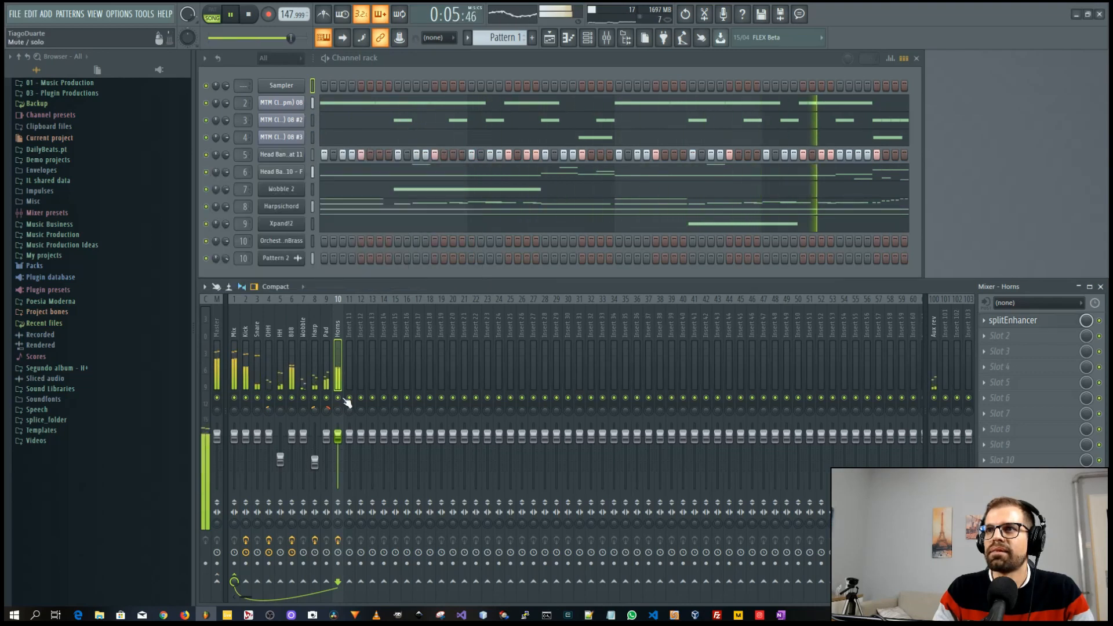
{"action": "left_click_drag", "start_coordinate": [339, 436], "coordinate": [338, 423]}
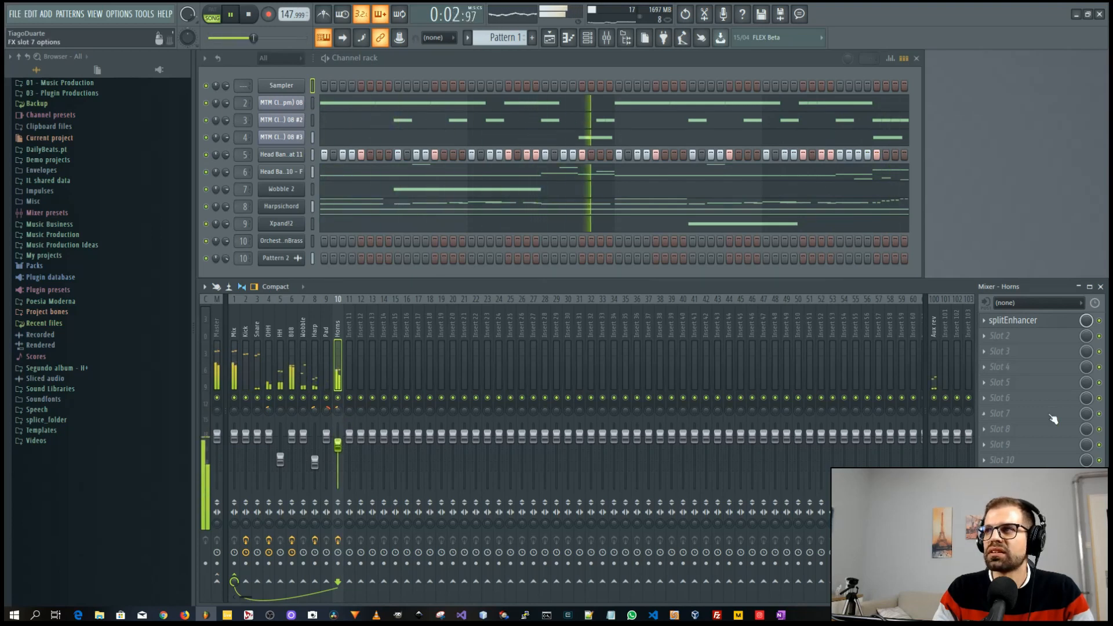
Load Fruity Reeverb 2 in the second effect slot of the Horns mixer track.
{"action": "left_click", "coordinate": [1014, 336]}
{"action": "mouse_move", "coordinate": [954, 406]}
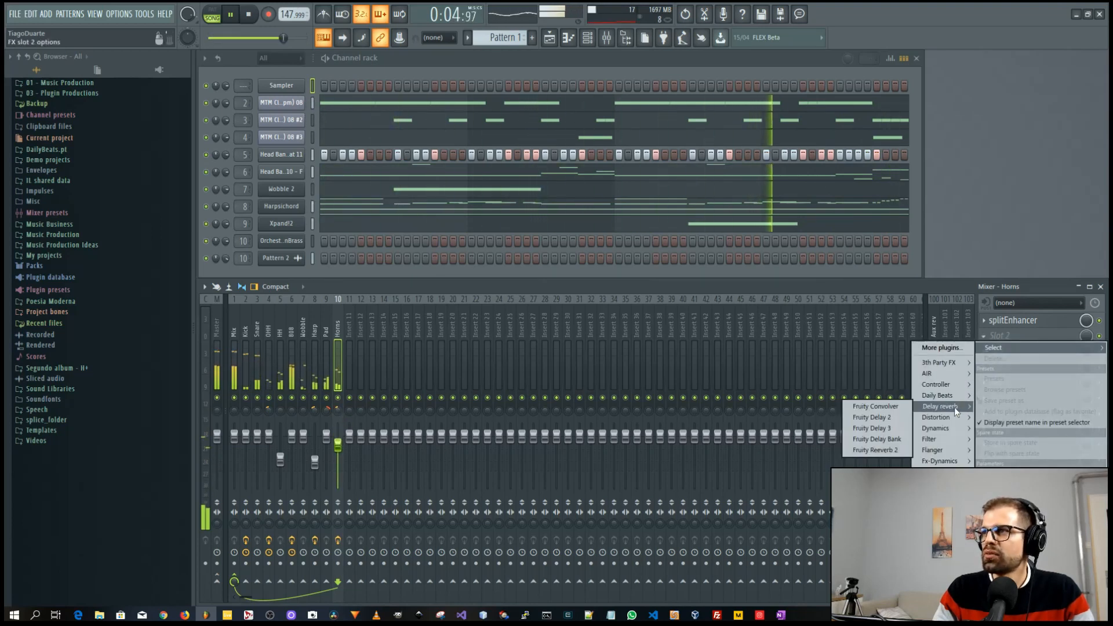
{"action": "left_click", "coordinate": [874, 450]}
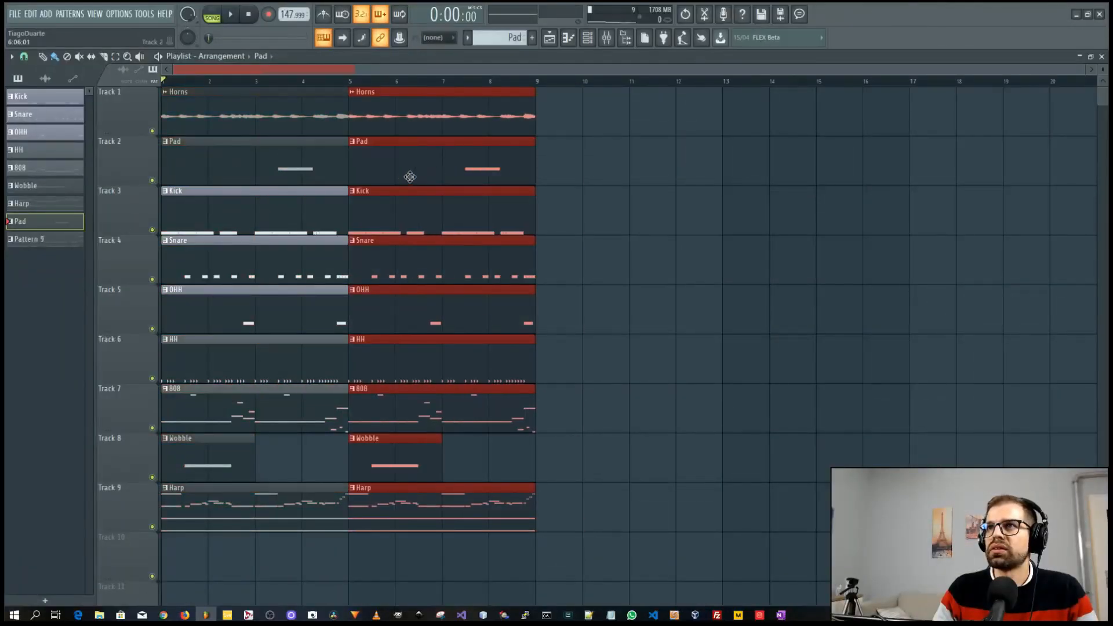
Duplicate all the playlist clips repeatedly until the arrangement fills bars 1 to 40, and clear the clip selection.
{"action": "left_click_drag", "start_coordinate": [601, 529], "coordinate": [163, 96]}
{"action": "left_click_drag", "start_coordinate": [231, 168], "coordinate": [588, 173]}
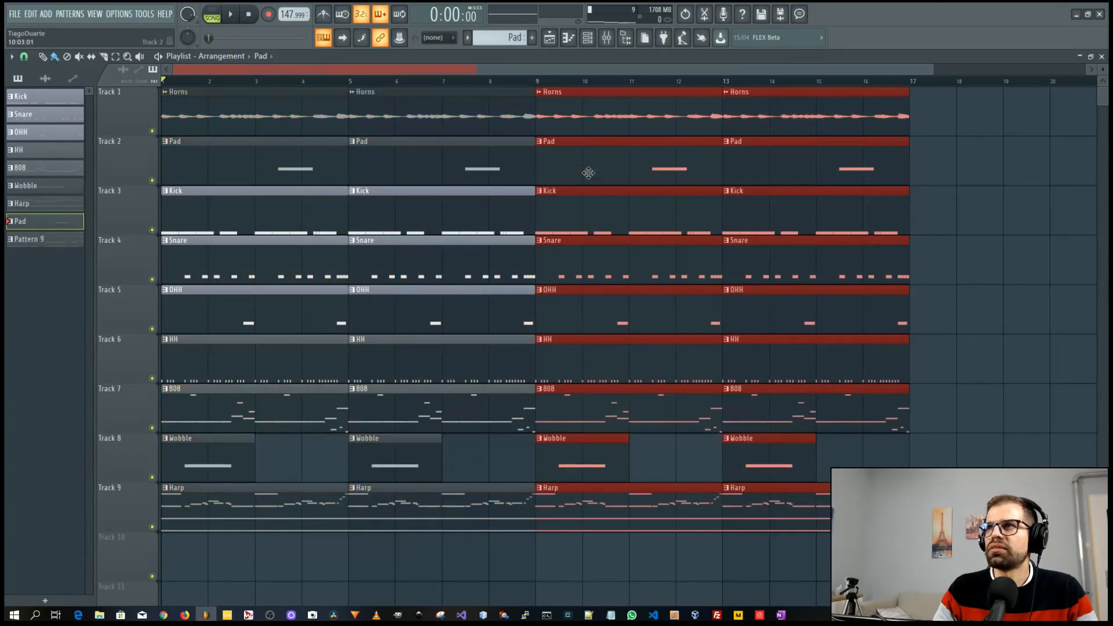
{"action": "scroll", "coordinate": [589, 173], "scroll_direction": "down", "scroll_amount": 2}
{"action": "left_click_drag", "start_coordinate": [422, 169], "coordinate": [705, 168]}
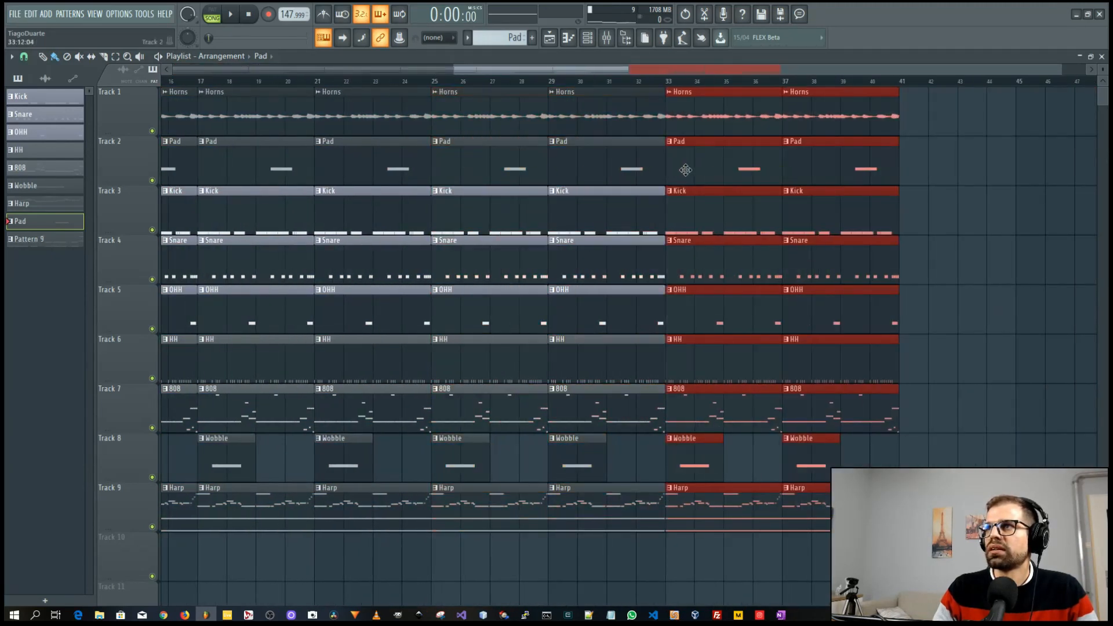
{"action": "scroll", "coordinate": [685, 169], "scroll_direction": "down", "scroll_amount": 2}
{"action": "left_click", "coordinate": [263, 565], "text": "ctrl"}
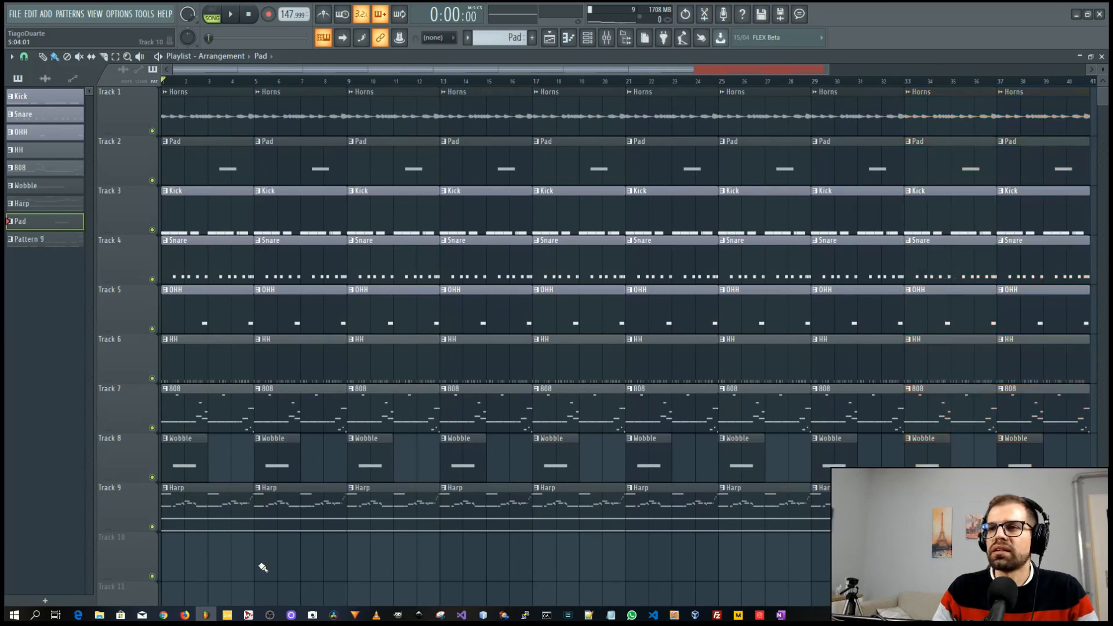
Reorder the playlist so the Kick, Snare, OHH, HH and 808 tracks come first, above Horns and Pad.
{"action": "scroll", "coordinate": [224, 525], "scroll_direction": "up", "scroll_amount": 4}
{"action": "left_click_drag", "start_coordinate": [224, 523], "coordinate": [636, 489]}
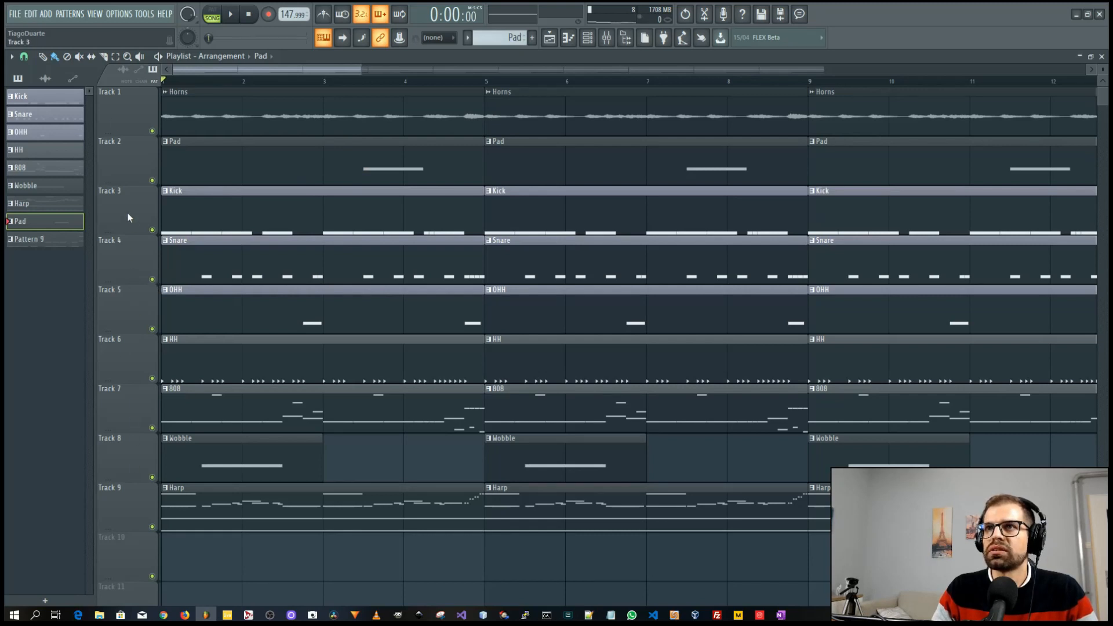
{"action": "left_click_drag", "start_coordinate": [127, 210], "coordinate": [127, 109]}
{"action": "left_click_drag", "start_coordinate": [157, 275], "coordinate": [139, 162]}
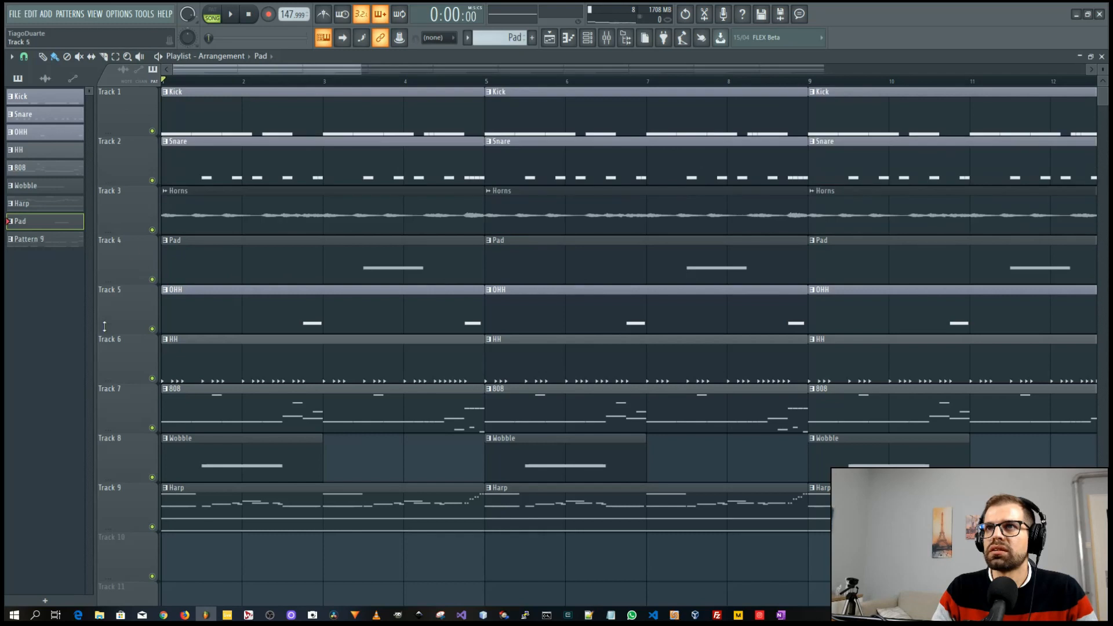
{"action": "left_click_drag", "start_coordinate": [133, 315], "coordinate": [130, 207]}
{"action": "left_click_drag", "start_coordinate": [138, 361], "coordinate": [137, 258]}
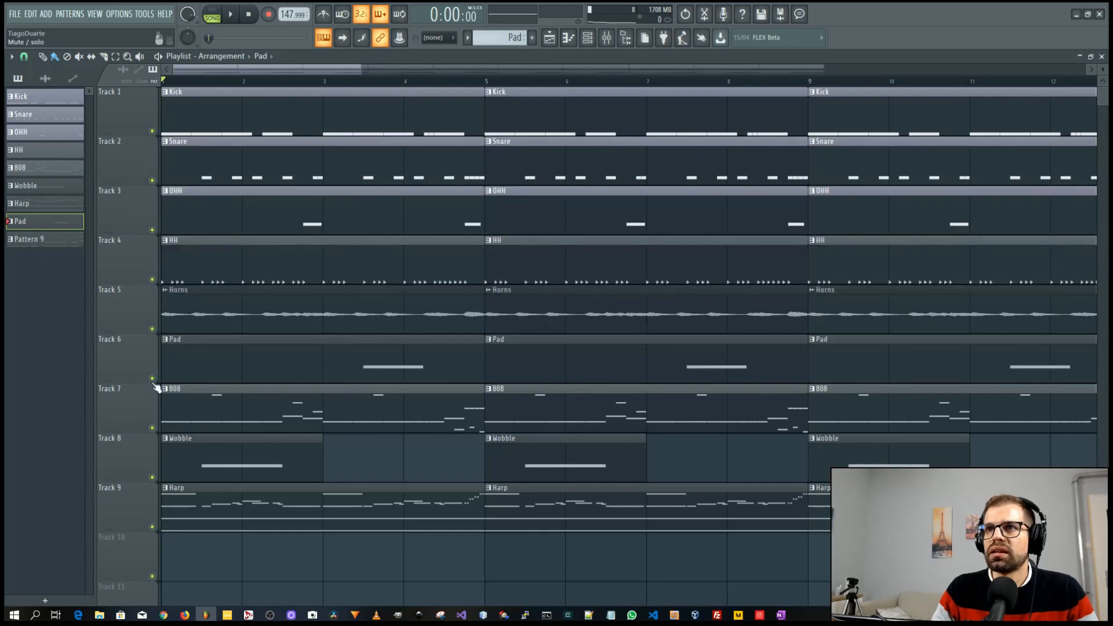
{"action": "left_click_drag", "start_coordinate": [134, 415], "coordinate": [134, 307]}
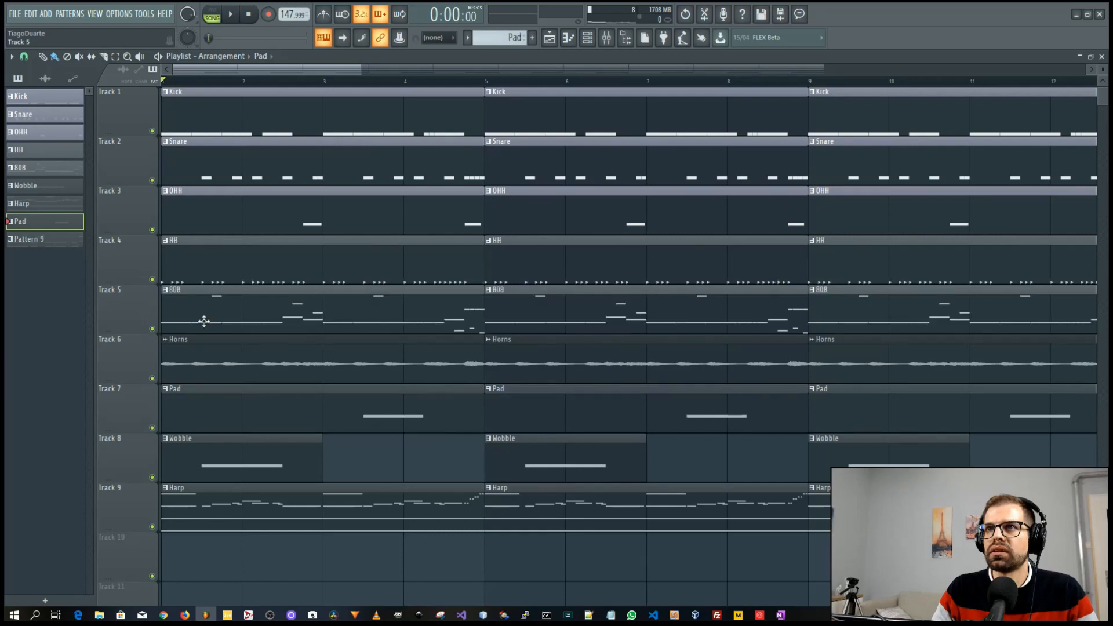
Delete the Snare, OHH, HH, 808, Pad, Wobble and Harp clips from bars 1–4 and play the arrangement.
{"action": "scroll", "coordinate": [308, 336], "scroll_direction": "down", "scroll_amount": 3}
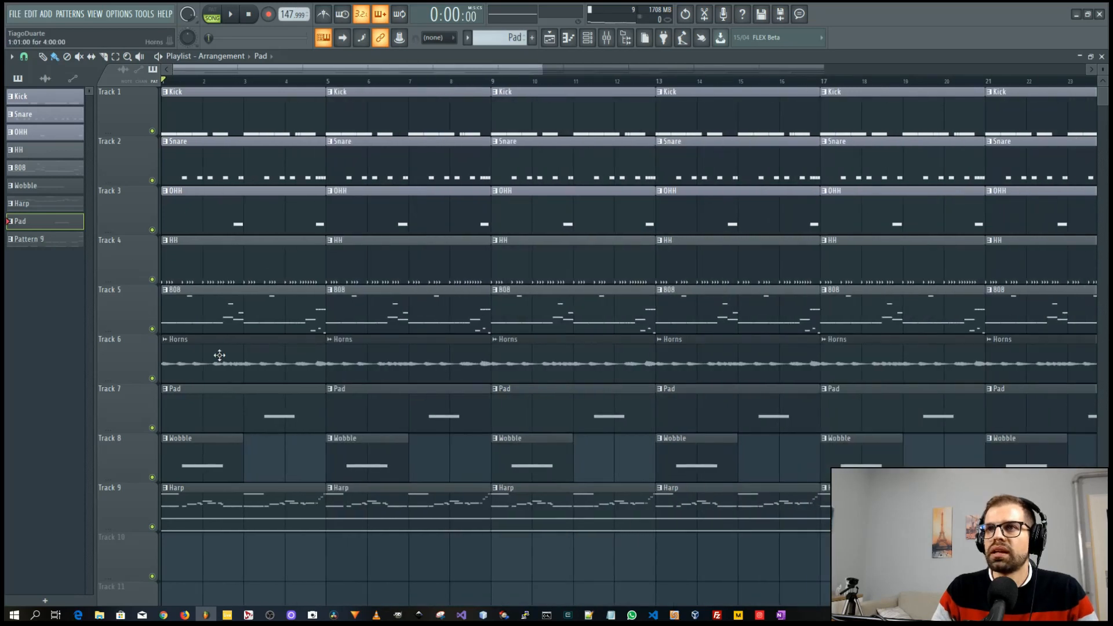
{"action": "left_click_drag", "start_coordinate": [215, 310], "coordinate": [218, 166]}
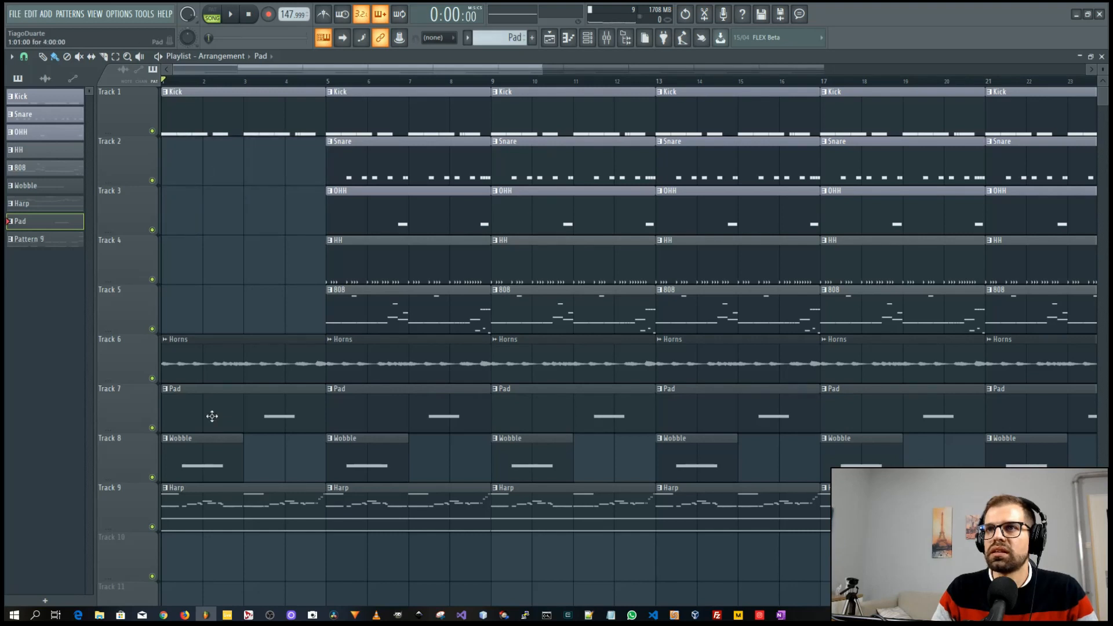
{"action": "left_click_drag", "start_coordinate": [212, 416], "coordinate": [211, 596]}
{"action": "key", "text": "space"}
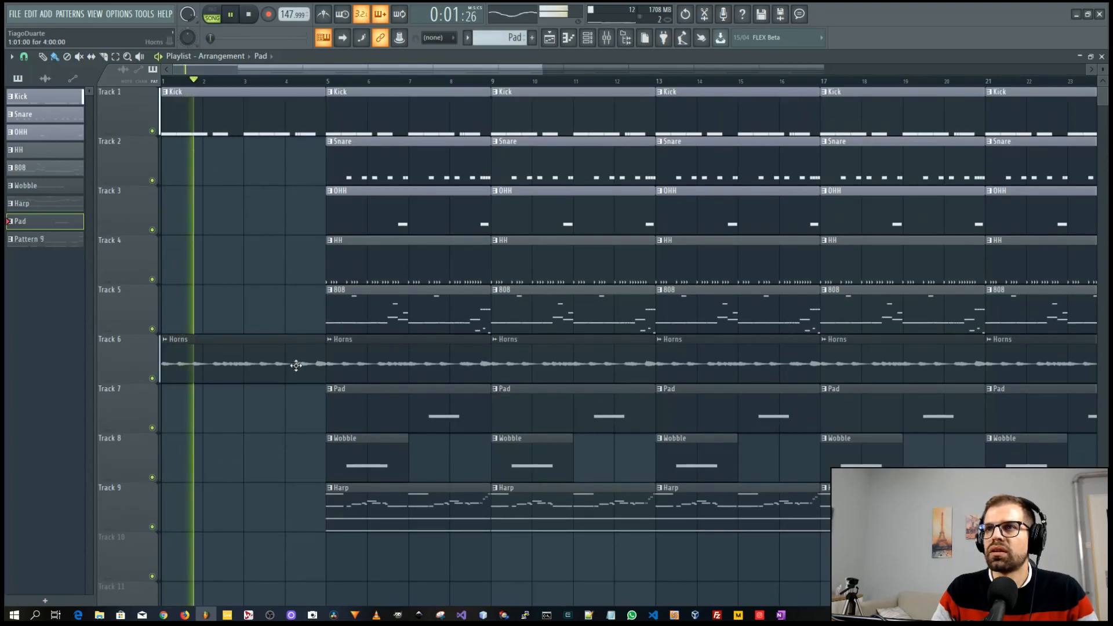
Remove the 808, Snare, Pad, Wobble and Harp clips from bars 5–8, restoring the deleted OHH clip.
{"action": "right_click", "coordinate": [395, 317]}
{"action": "right_click", "coordinate": [384, 224]}
{"action": "key", "text": "ctrl+z"}
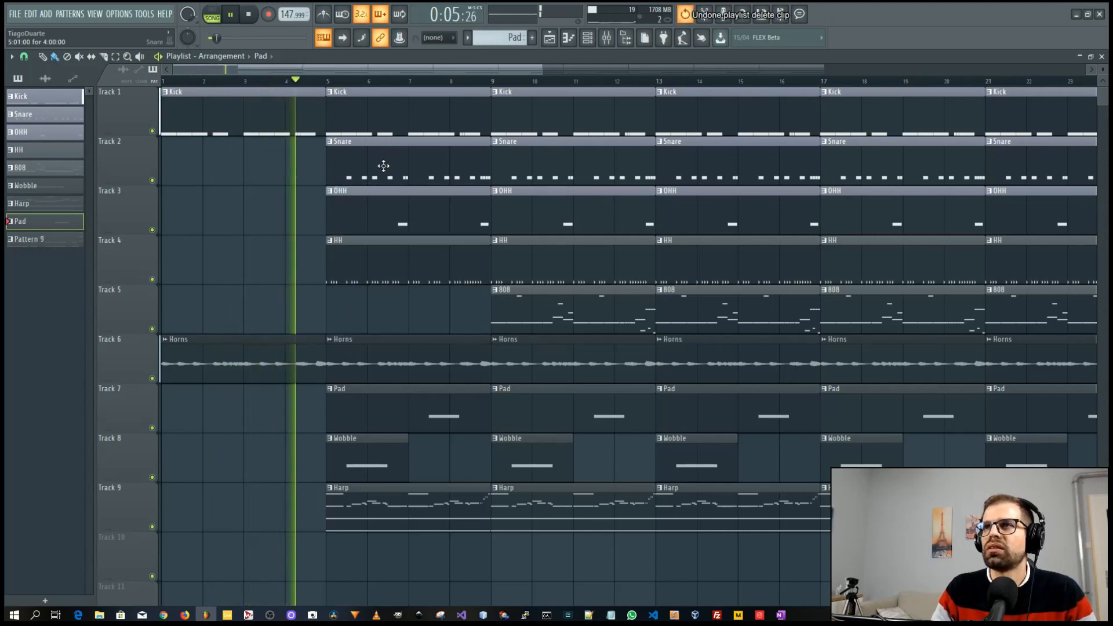
{"action": "right_click", "coordinate": [383, 166]}
{"action": "left_click_drag", "start_coordinate": [383, 412], "coordinate": [397, 516]}
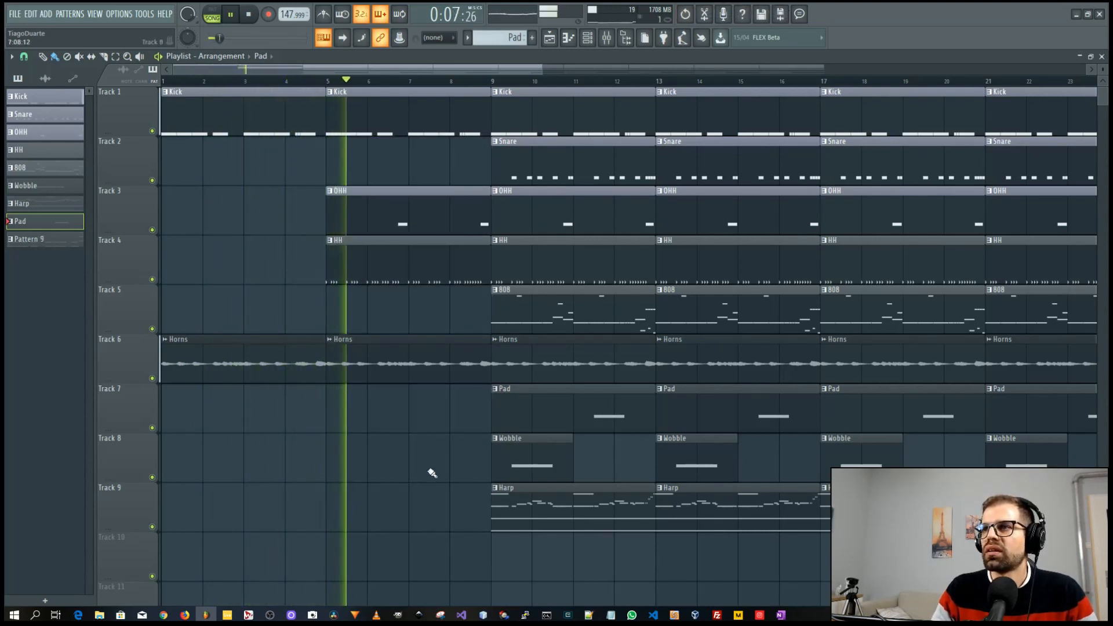
Stop playback and delete the Snare clip from bars 9–12.
{"action": "left_click_drag", "start_coordinate": [554, 434], "coordinate": [385, 484]}
{"action": "scroll", "coordinate": [250, 460], "scroll_direction": "down", "scroll_amount": 1}
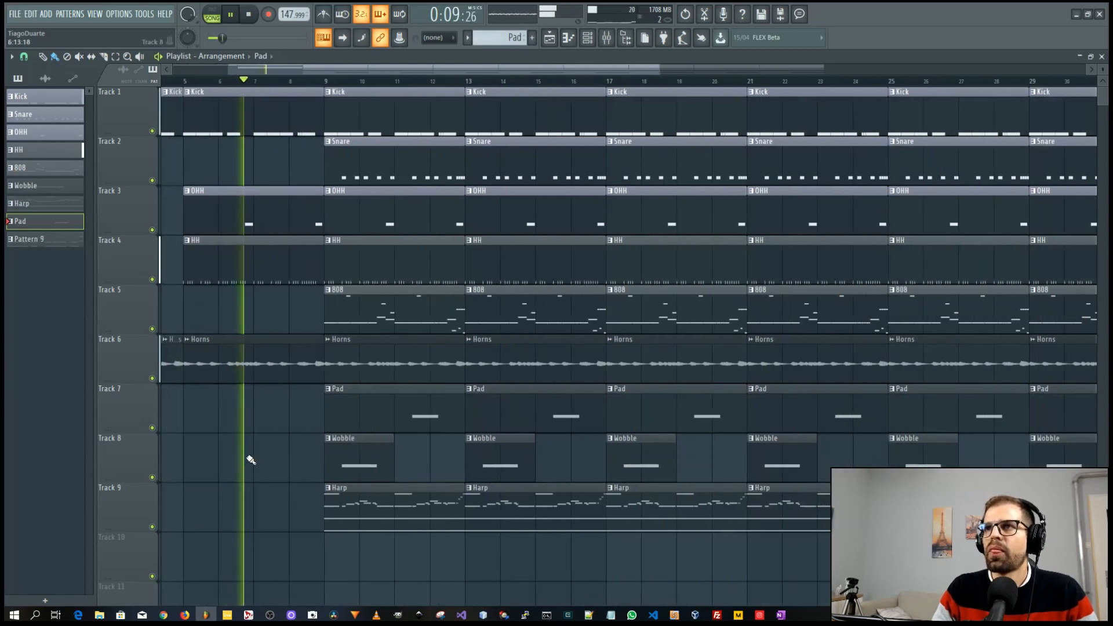
{"action": "scroll", "coordinate": [252, 458], "scroll_direction": "up", "scroll_amount": 4}
{"action": "scroll", "coordinate": [461, 338], "scroll_direction": "down", "scroll_amount": 2}
{"action": "left_click_drag", "start_coordinate": [462, 339], "coordinate": [641, 238]}
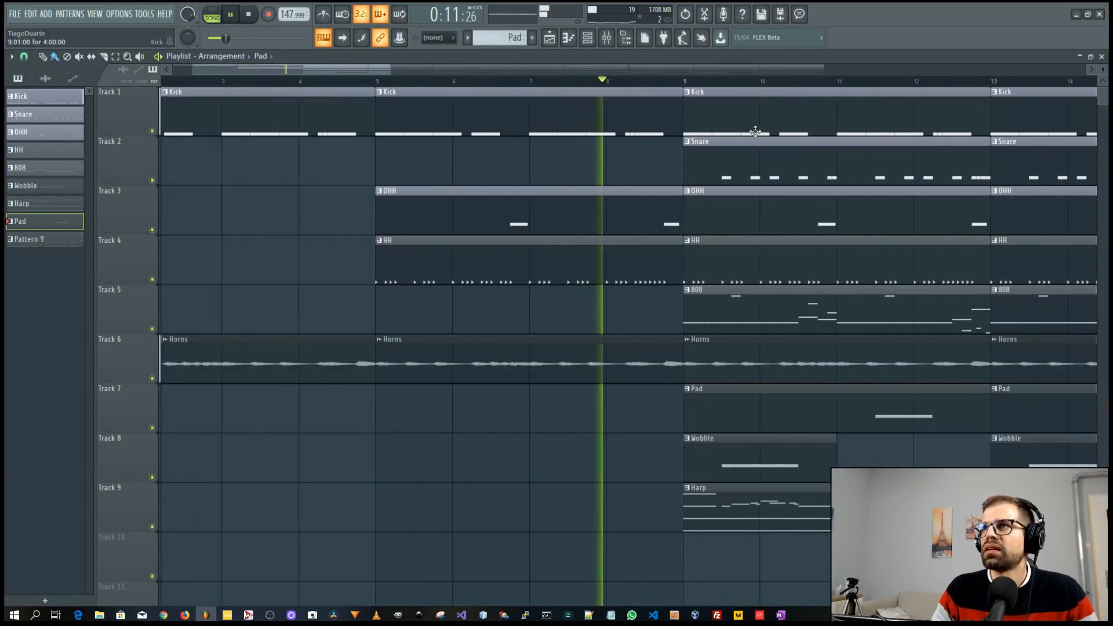
{"action": "key", "text": "space"}
{"action": "left_click_drag", "start_coordinate": [654, 383], "coordinate": [350, 400]}
{"action": "right_click", "coordinate": [497, 174]}
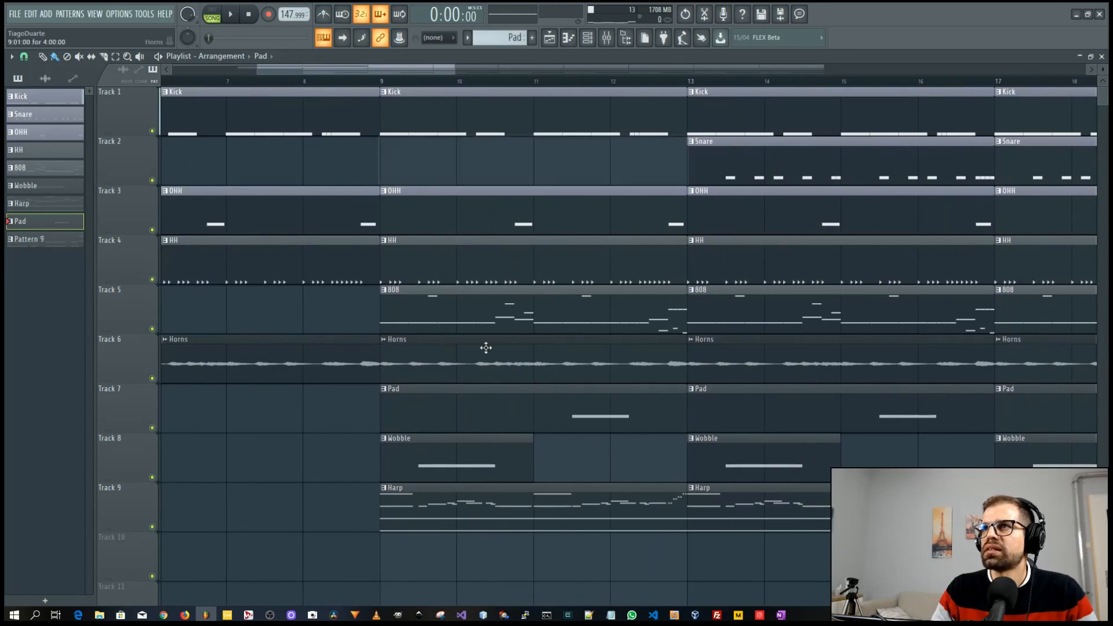
Delete the Pad, Wobble and Harp clips from bars 9–12, undoing any misplaced deletion.
{"action": "right_click", "coordinate": [481, 416]}
{"action": "right_click", "coordinate": [484, 460]}
{"action": "right_click", "coordinate": [484, 507]}
{"action": "key", "text": "ctrl+z"}
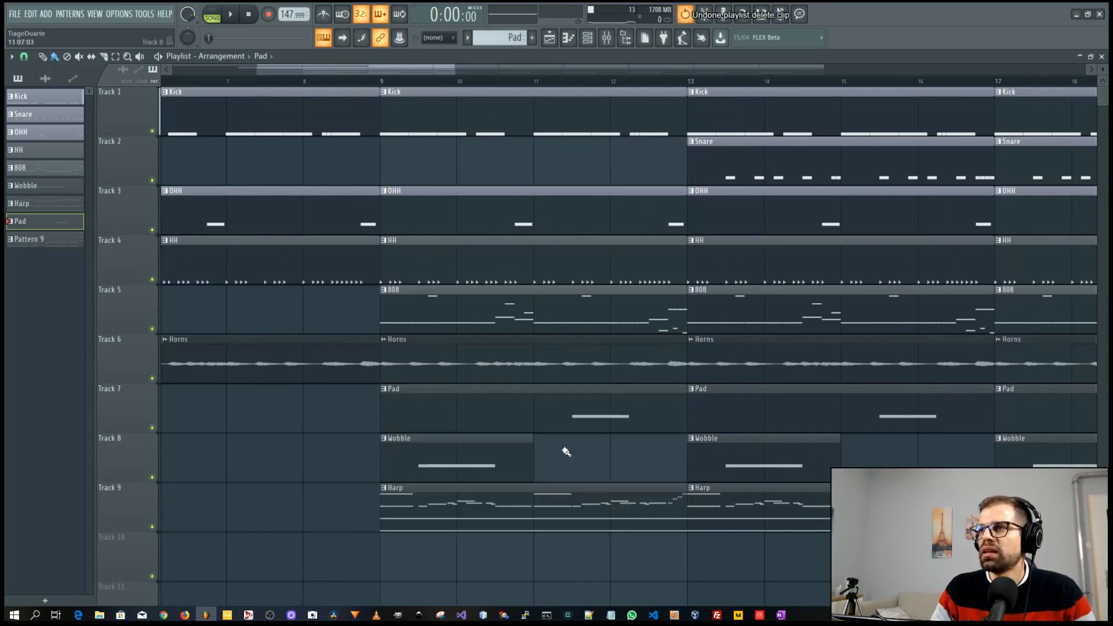
{"action": "right_click", "coordinate": [516, 462]}
{"action": "right_click", "coordinate": [499, 507]}
{"action": "left_click_drag", "start_coordinate": [608, 491], "coordinate": [419, 481]}
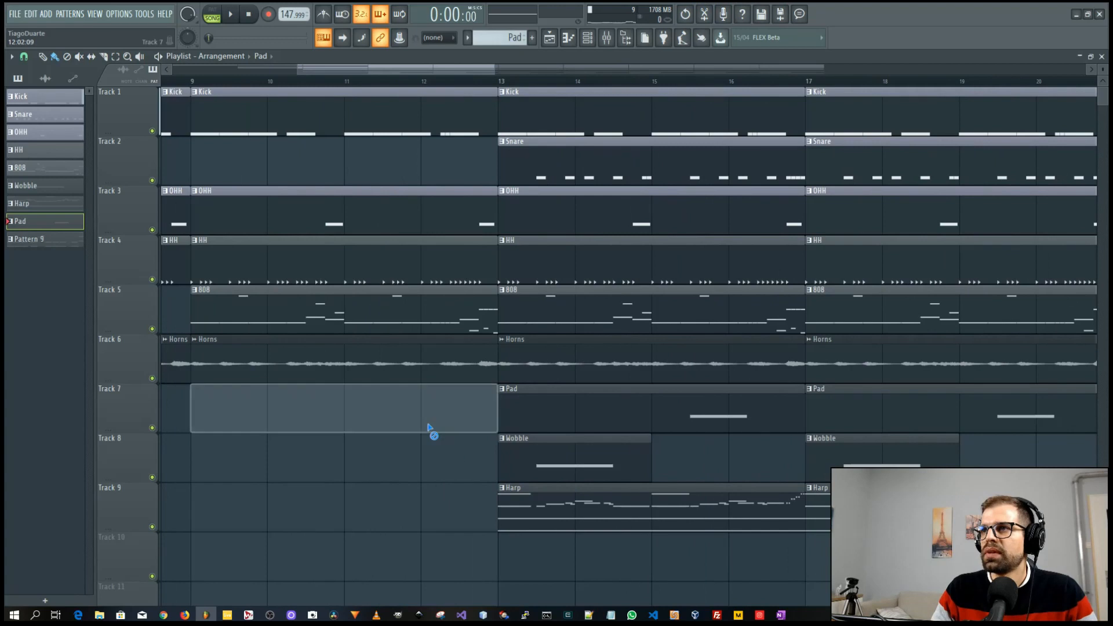
{"action": "right_click", "coordinate": [429, 430]}
Delete the Wobble and Snare clips from bars 13–16.
{"action": "right_click", "coordinate": [572, 464]}
{"action": "left_click_drag", "start_coordinate": [731, 503], "coordinate": [461, 513]}
{"action": "right_click", "coordinate": [332, 153]}
{"action": "scroll", "coordinate": [390, 201], "scroll_direction": "down", "scroll_amount": 4}
{"action": "scroll", "coordinate": [423, 261], "scroll_direction": "up", "scroll_amount": 4}
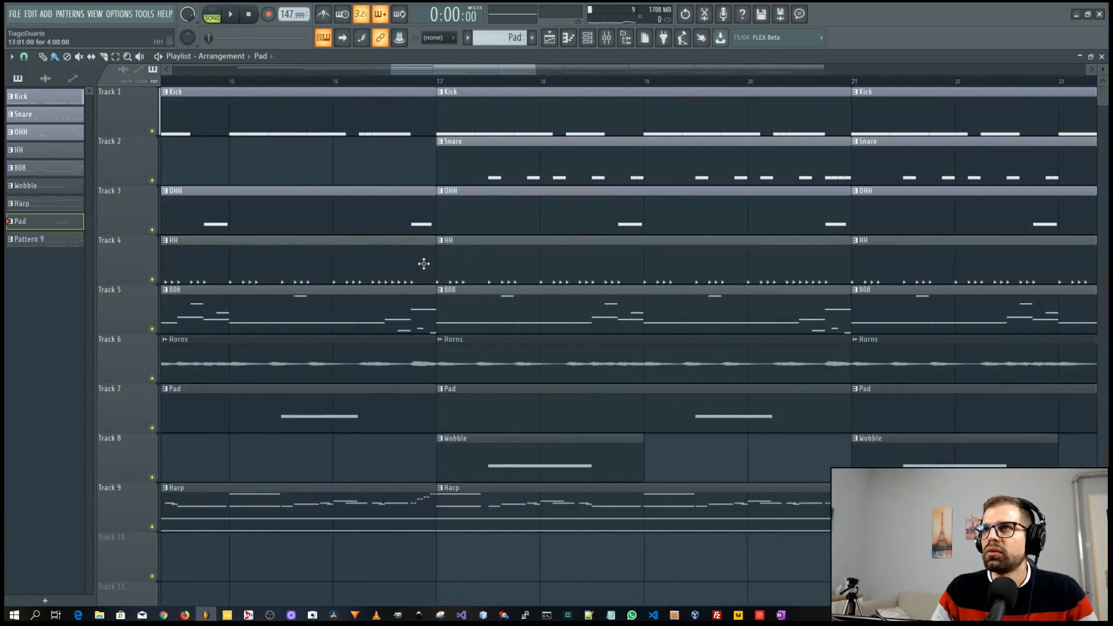
Place a Snare clip back at bar 13, set the playlist snap to Step and trim its start to keep only bar 16's last beat.
{"action": "left_click_drag", "start_coordinate": [616, 177], "coordinate": [325, 184]}
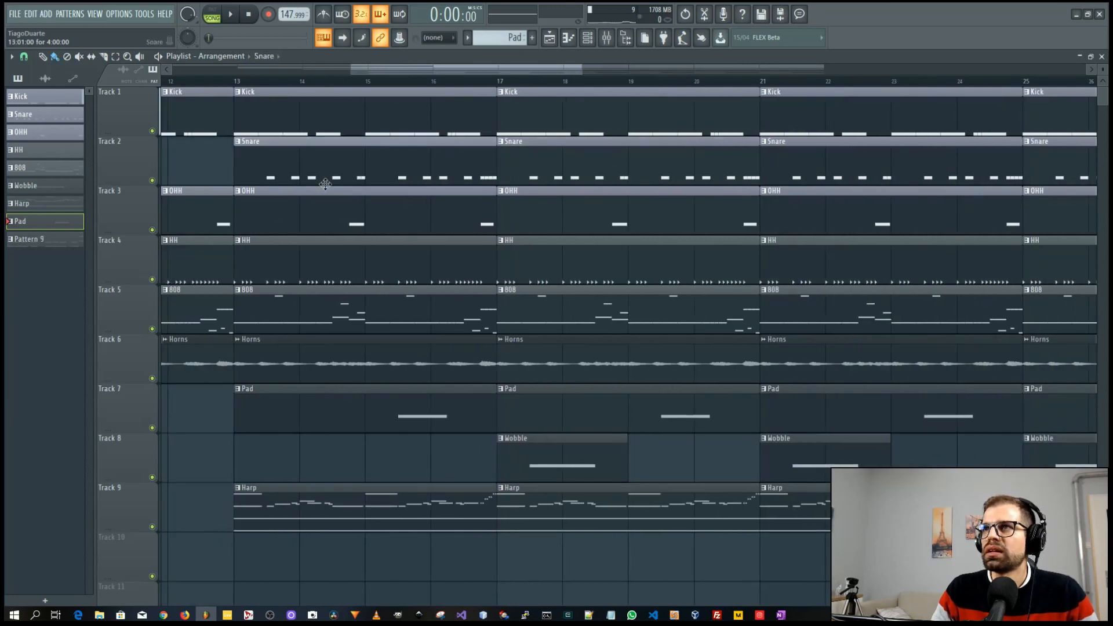
{"action": "left_click", "coordinate": [24, 57]}
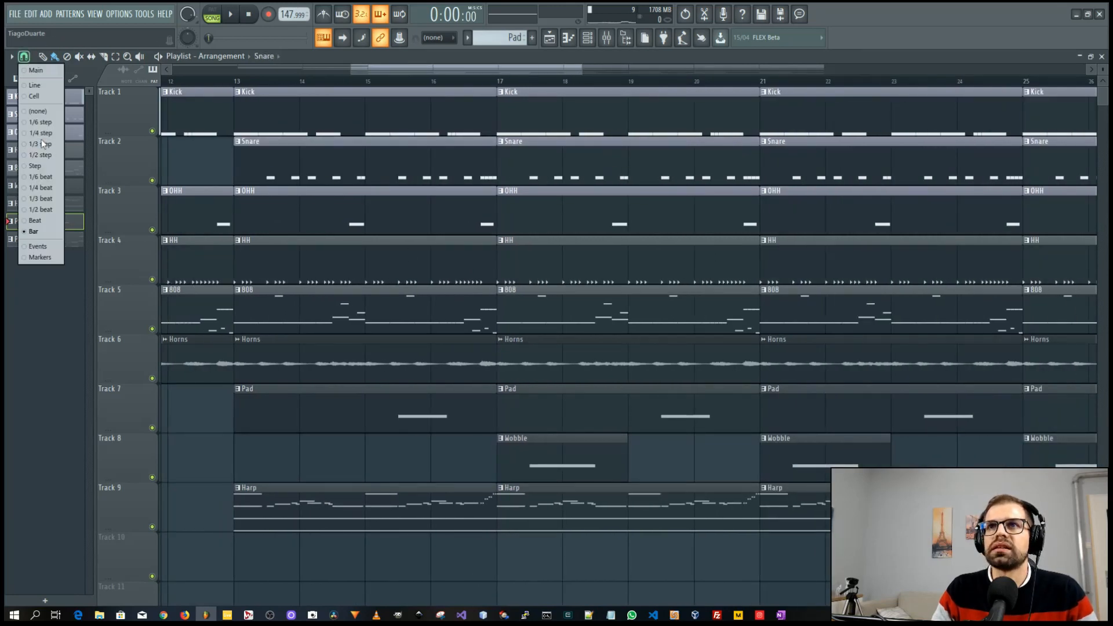
{"action": "left_click", "coordinate": [44, 168]}
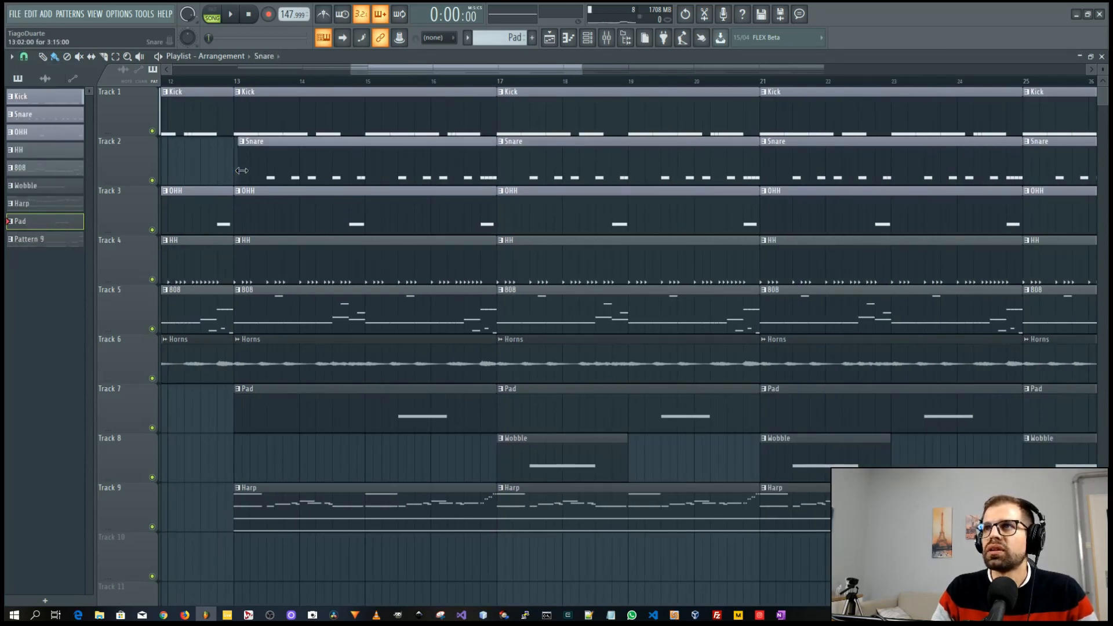
{"action": "left_click_drag", "start_coordinate": [242, 171], "coordinate": [479, 196]}
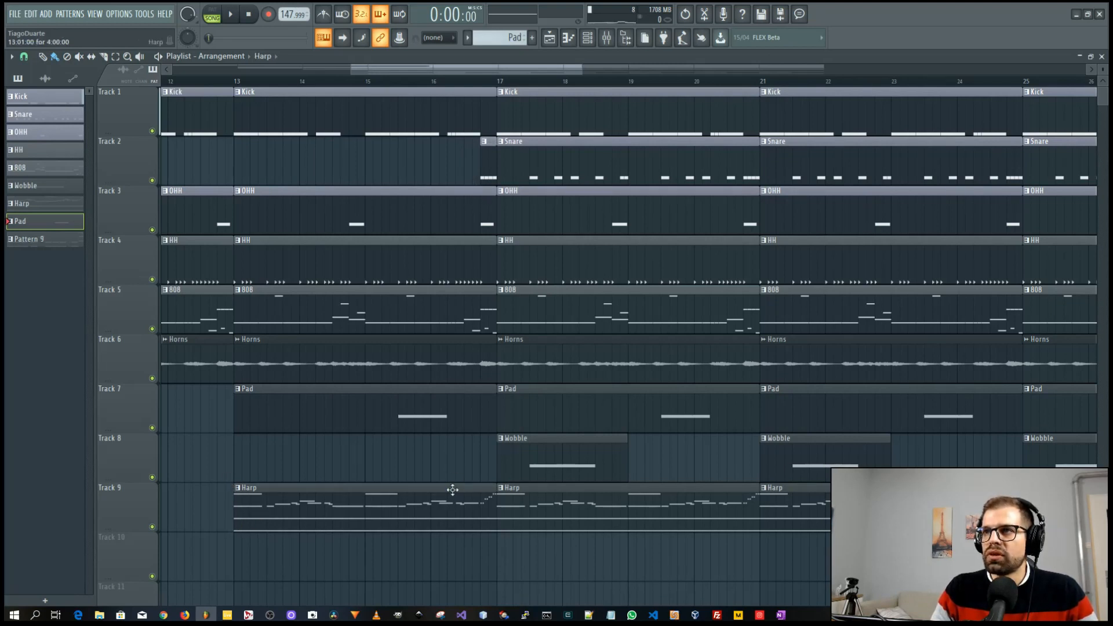
Select the Harp clip at bars 13–16 and trim about six steps from the start of the HH clip at bar 17.
{"action": "left_click_drag", "start_coordinate": [458, 434], "coordinate": [265, 582]}
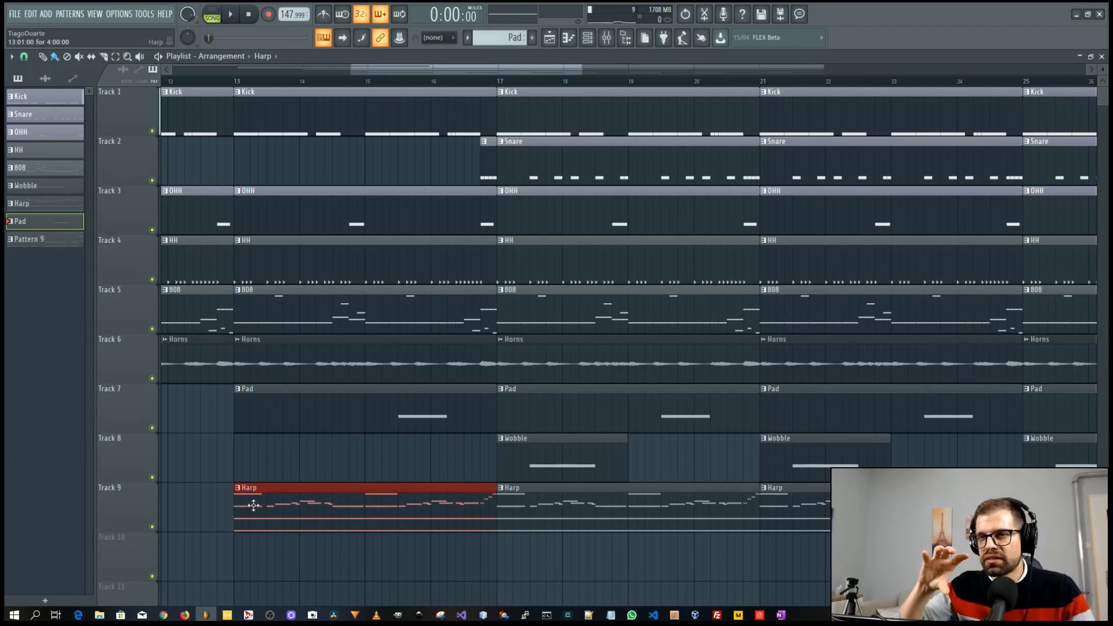
{"action": "scroll", "coordinate": [463, 313], "scroll_direction": "up", "scroll_amount": 4}
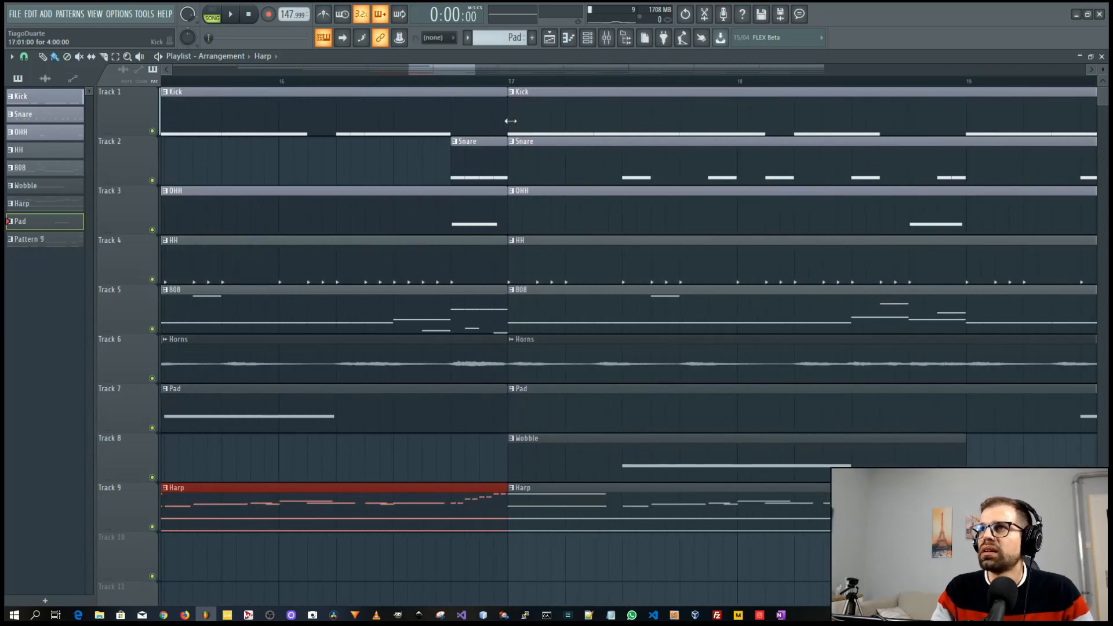
{"action": "left_click_drag", "start_coordinate": [509, 122], "coordinate": [599, 119]}
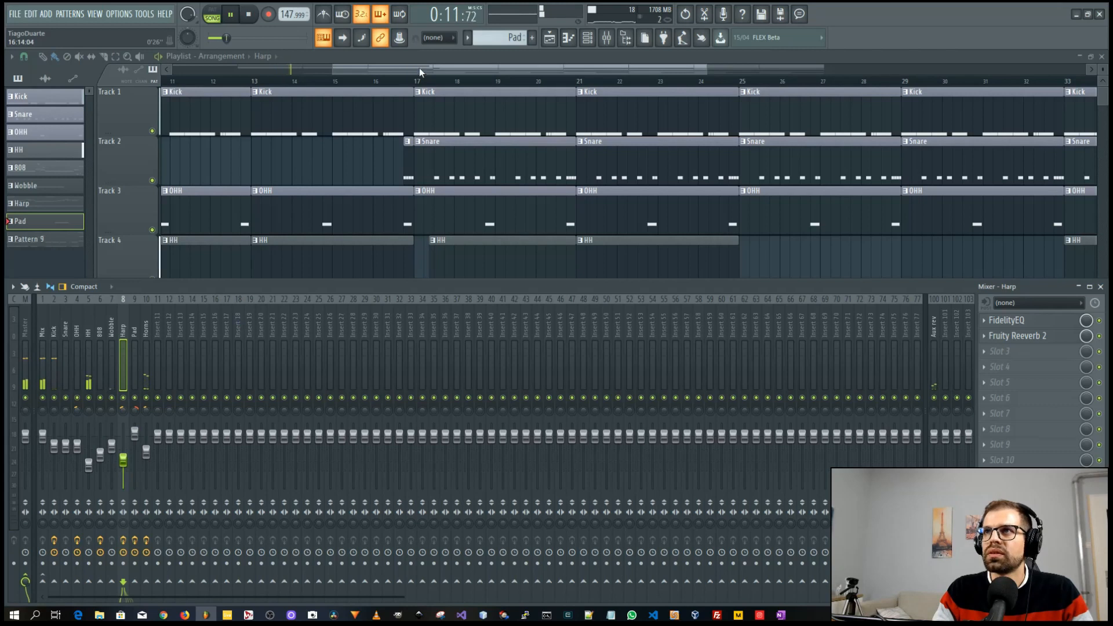
Delete the HH, OHH, 808 and Harp clips from bars 33–36 and the Horns clip from bars 37–40.
{"action": "left_click_drag", "start_coordinate": [419, 69], "coordinate": [392, 89]}
{"action": "scroll", "coordinate": [411, 200], "scroll_direction": "down", "scroll_amount": 3}
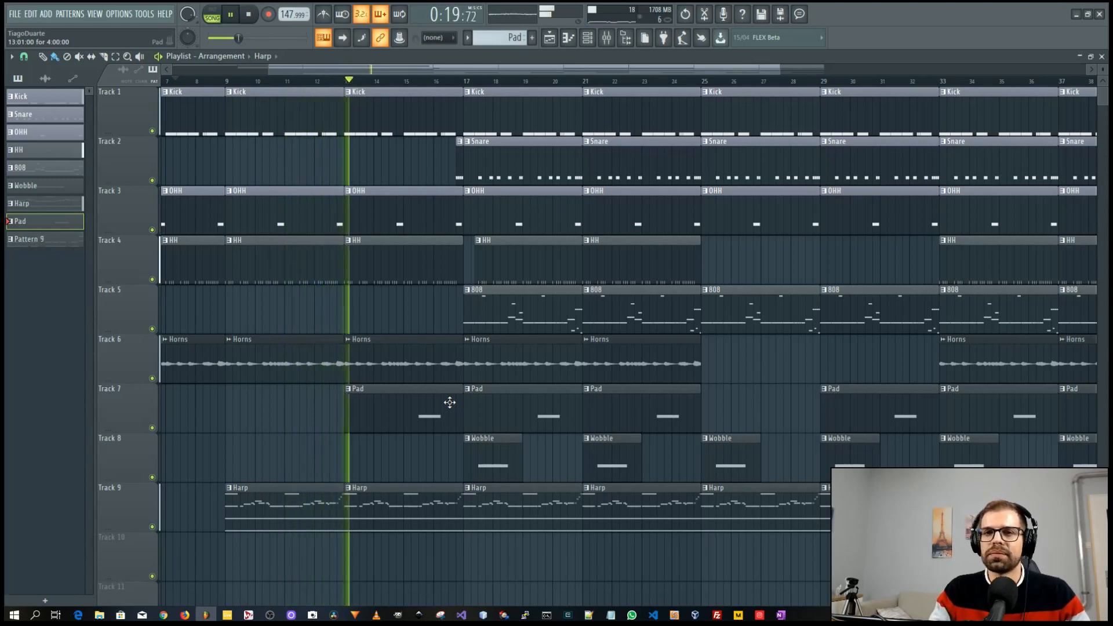
{"action": "scroll", "coordinate": [800, 361], "scroll_direction": "right", "scroll_amount": 5}
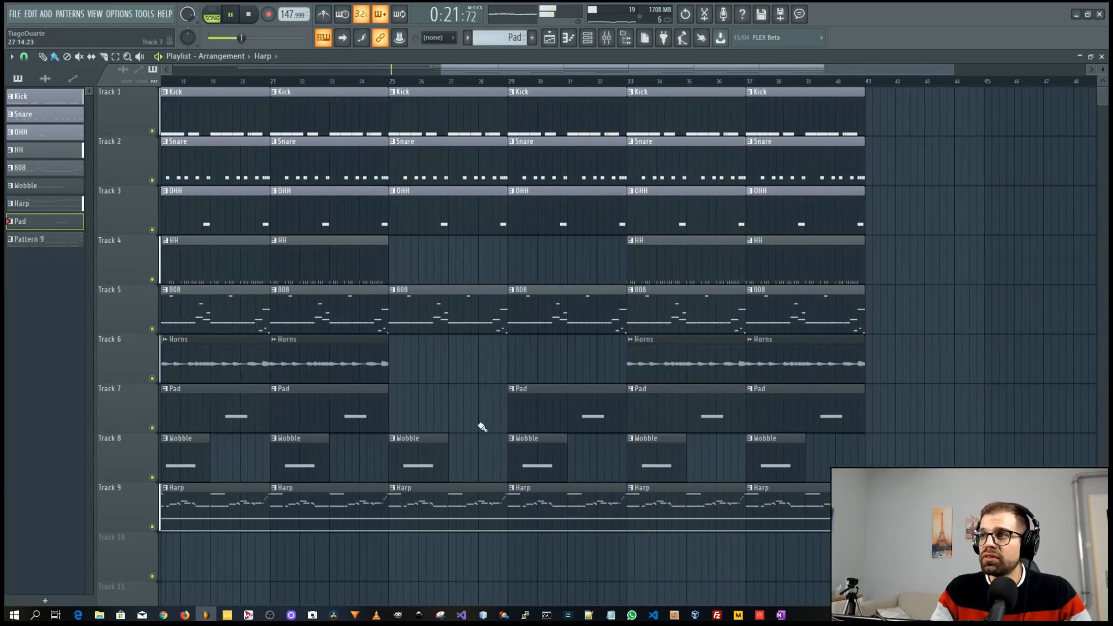
{"action": "right_click", "coordinate": [691, 254]}
{"action": "right_click", "coordinate": [697, 222]}
{"action": "right_click", "coordinate": [681, 309]}
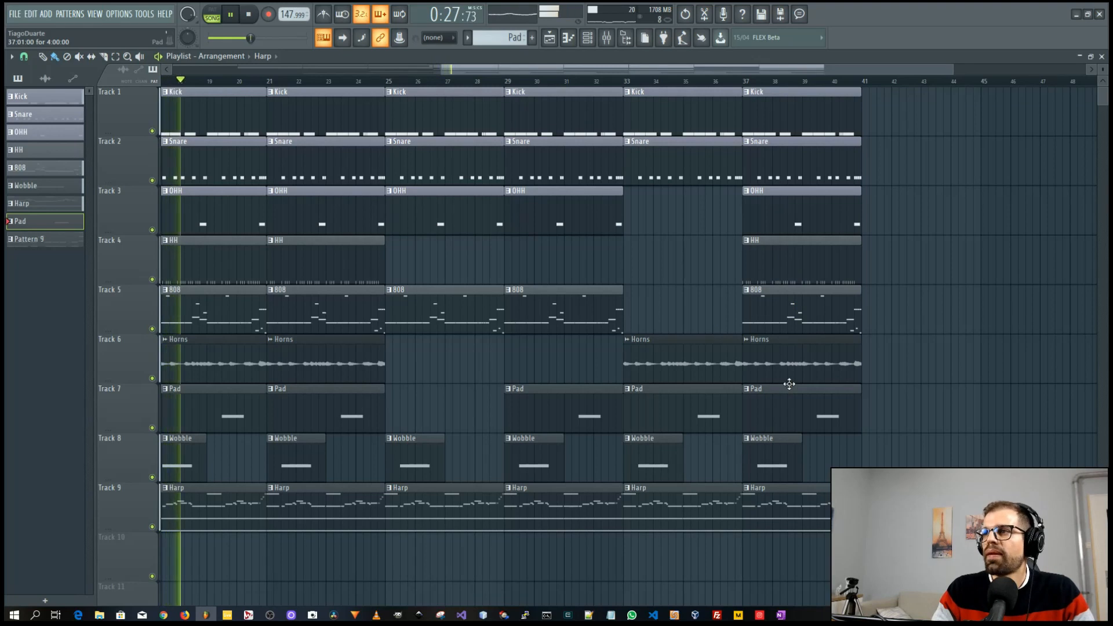
{"action": "right_click", "coordinate": [798, 365]}
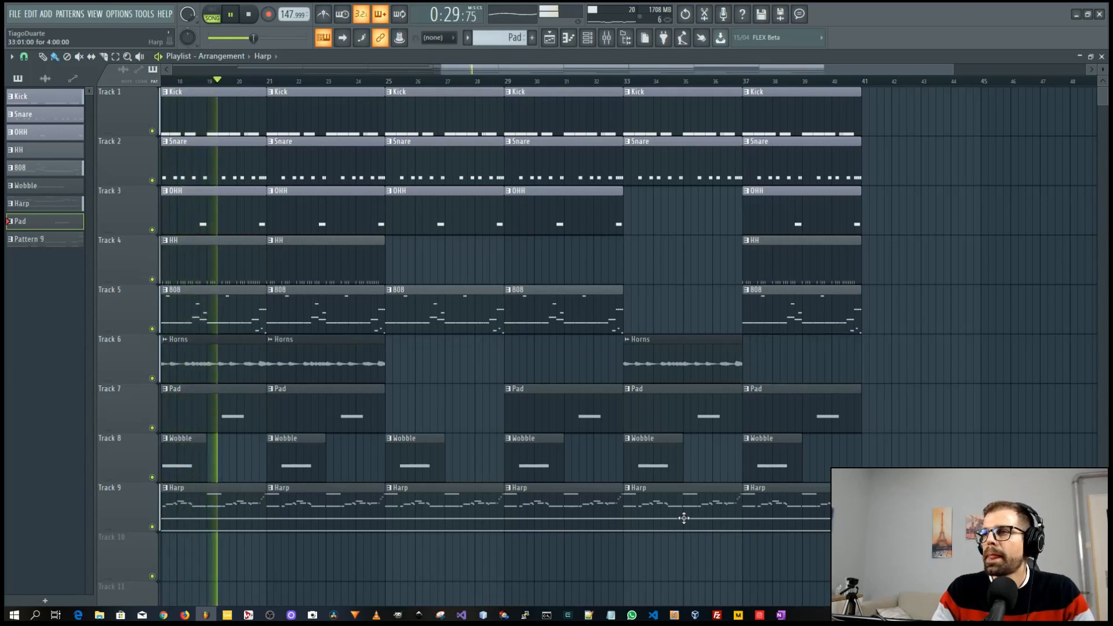
{"action": "right_click", "coordinate": [681, 517]}
Set the playlist snap to Bar, select the time range from bar 17 to bar 41 and deselect its clips.
{"action": "left_click_drag", "start_coordinate": [438, 411], "coordinate": [631, 405]}
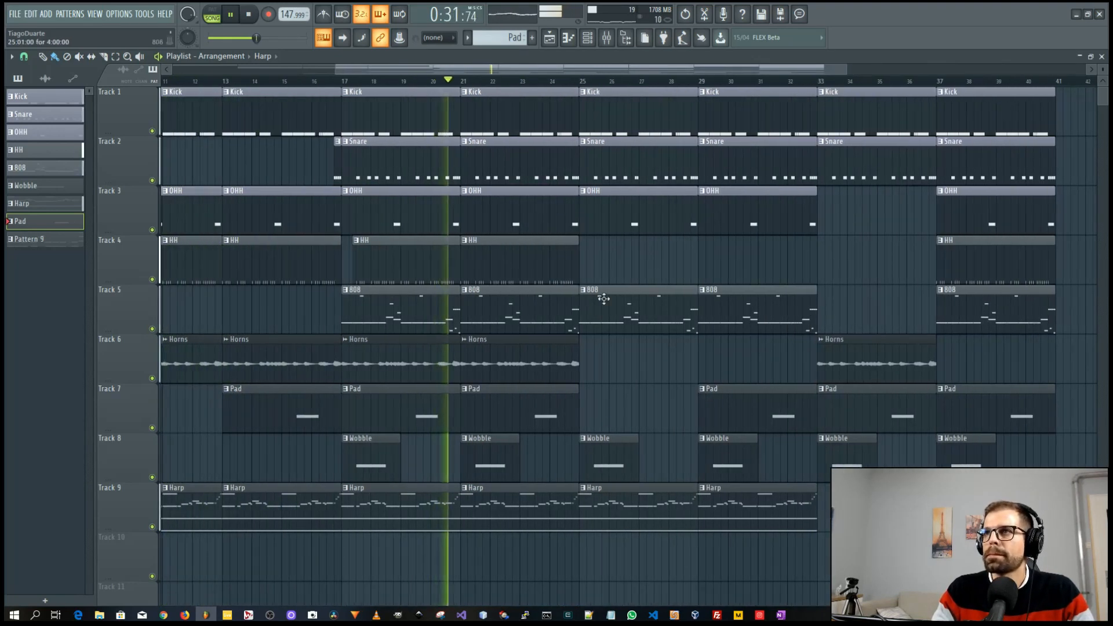
{"action": "scroll", "coordinate": [603, 301], "scroll_direction": "down", "scroll_amount": 3}
{"action": "left_click_drag", "start_coordinate": [838, 88], "coordinate": [438, 109]}
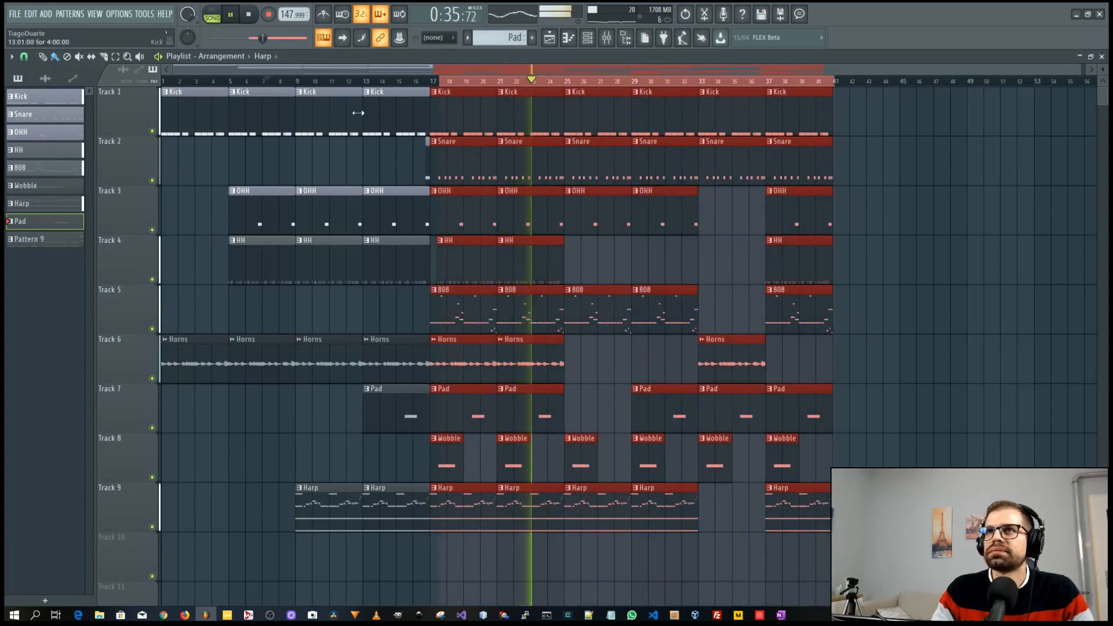
{"action": "left_click", "coordinate": [24, 58]}
{"action": "left_click", "coordinate": [46, 231]}
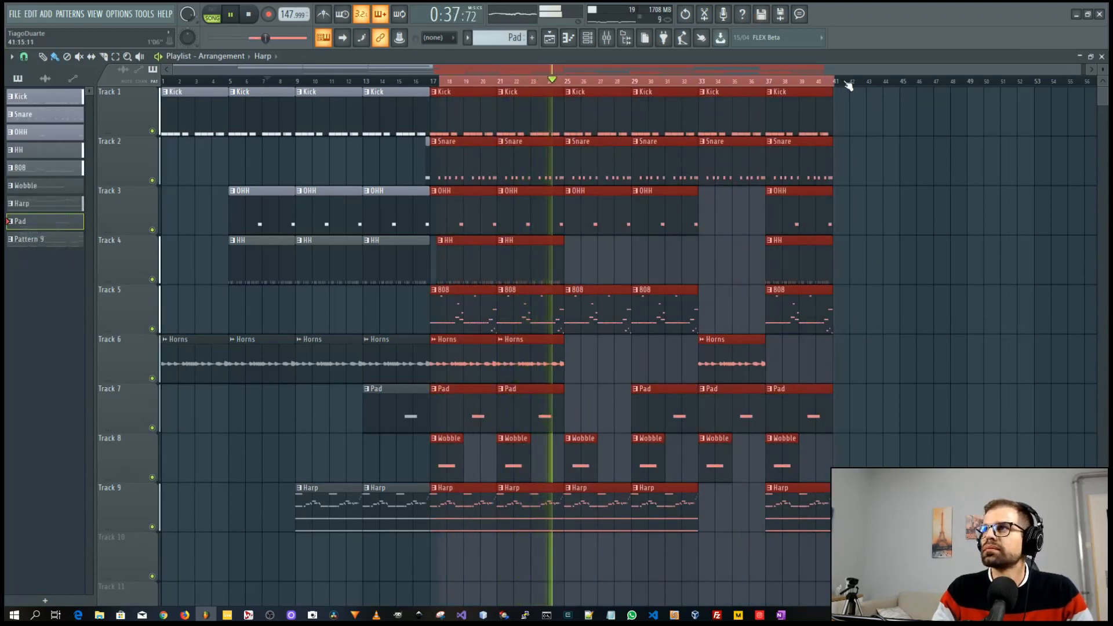
{"action": "left_click_drag", "start_coordinate": [842, 86], "coordinate": [433, 98]}
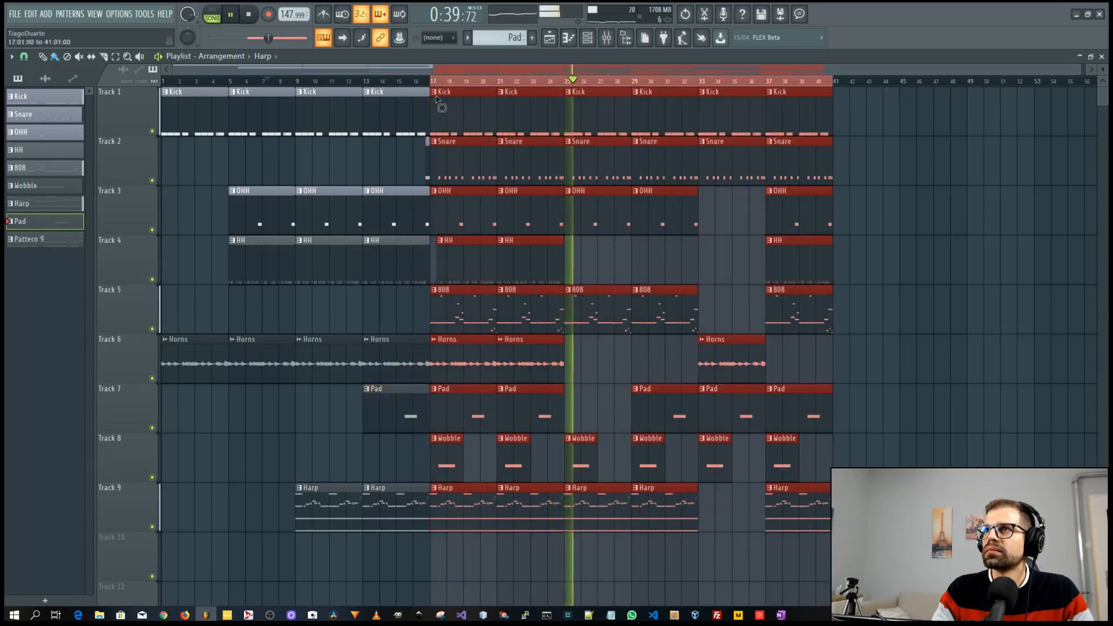
{"action": "left_click", "coordinate": [965, 319]}
{"action": "scroll", "coordinate": [664, 314], "scroll_direction": "up", "scroll_amount": 3}
{"action": "scroll", "coordinate": [664, 315], "scroll_direction": "down", "scroll_amount": 3}
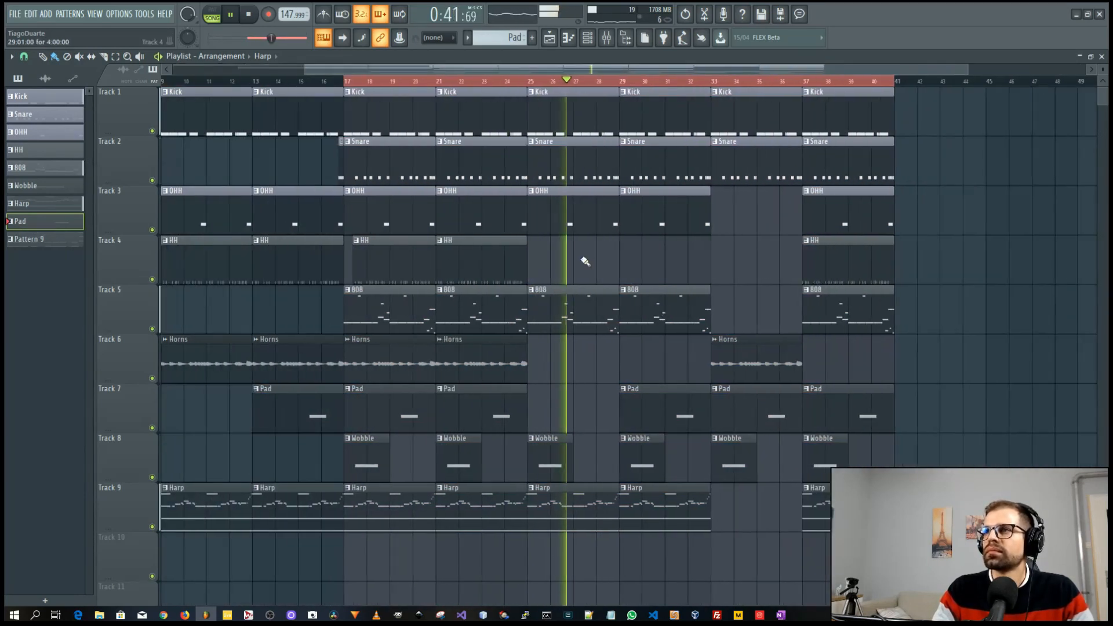
{"action": "scroll", "coordinate": [665, 290], "scroll_direction": "down", "scroll_amount": 2}
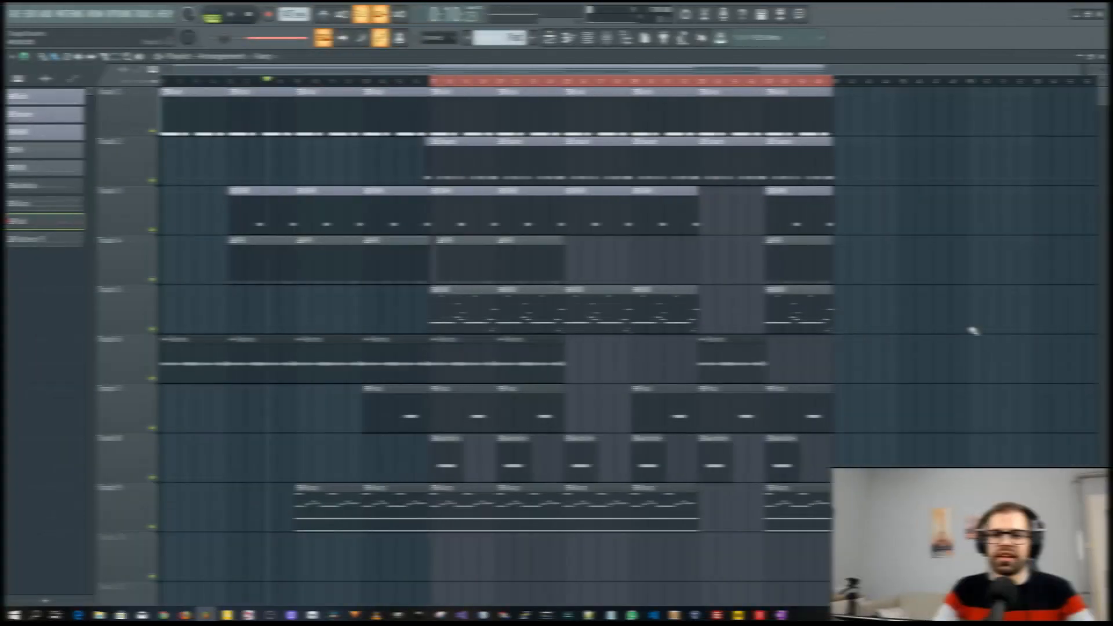